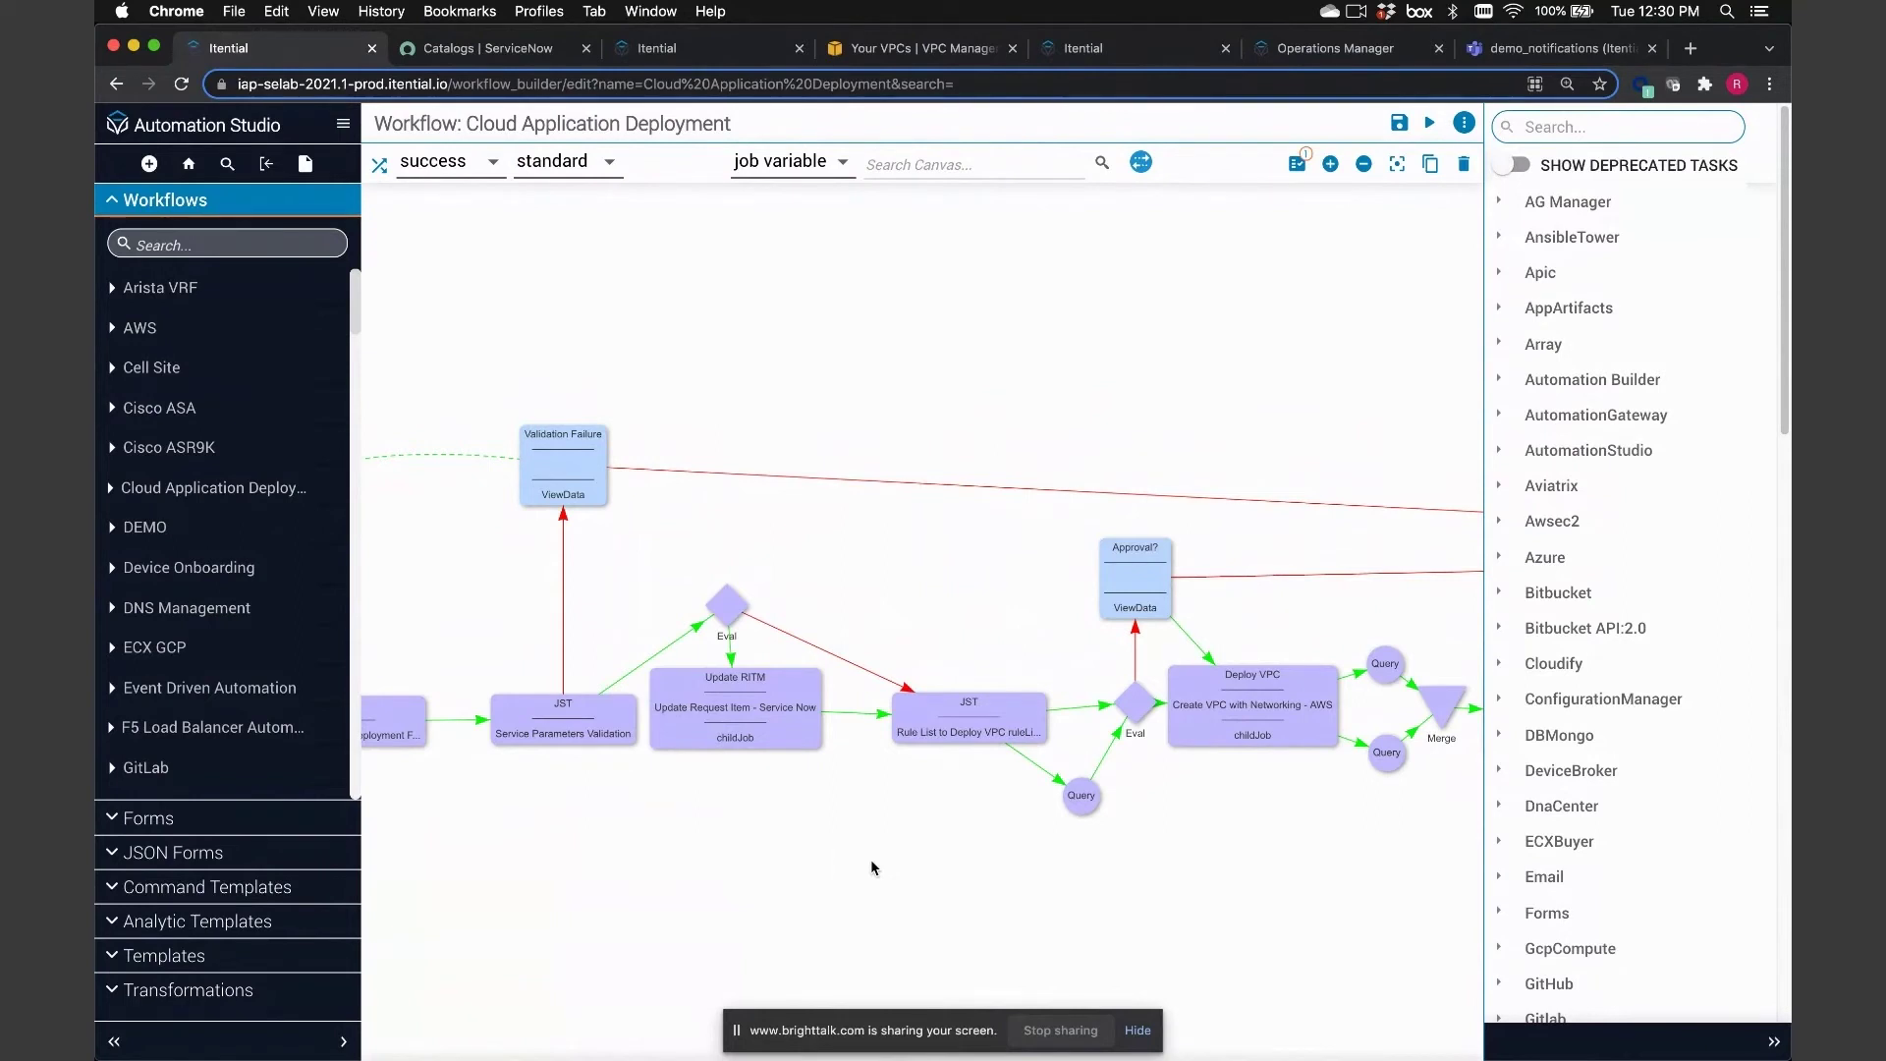
Switch to ServiceNow and open the Cloud Application Deployment item in the Automation Catalog
drag(476, 867, 854, 866)
click(507, 51)
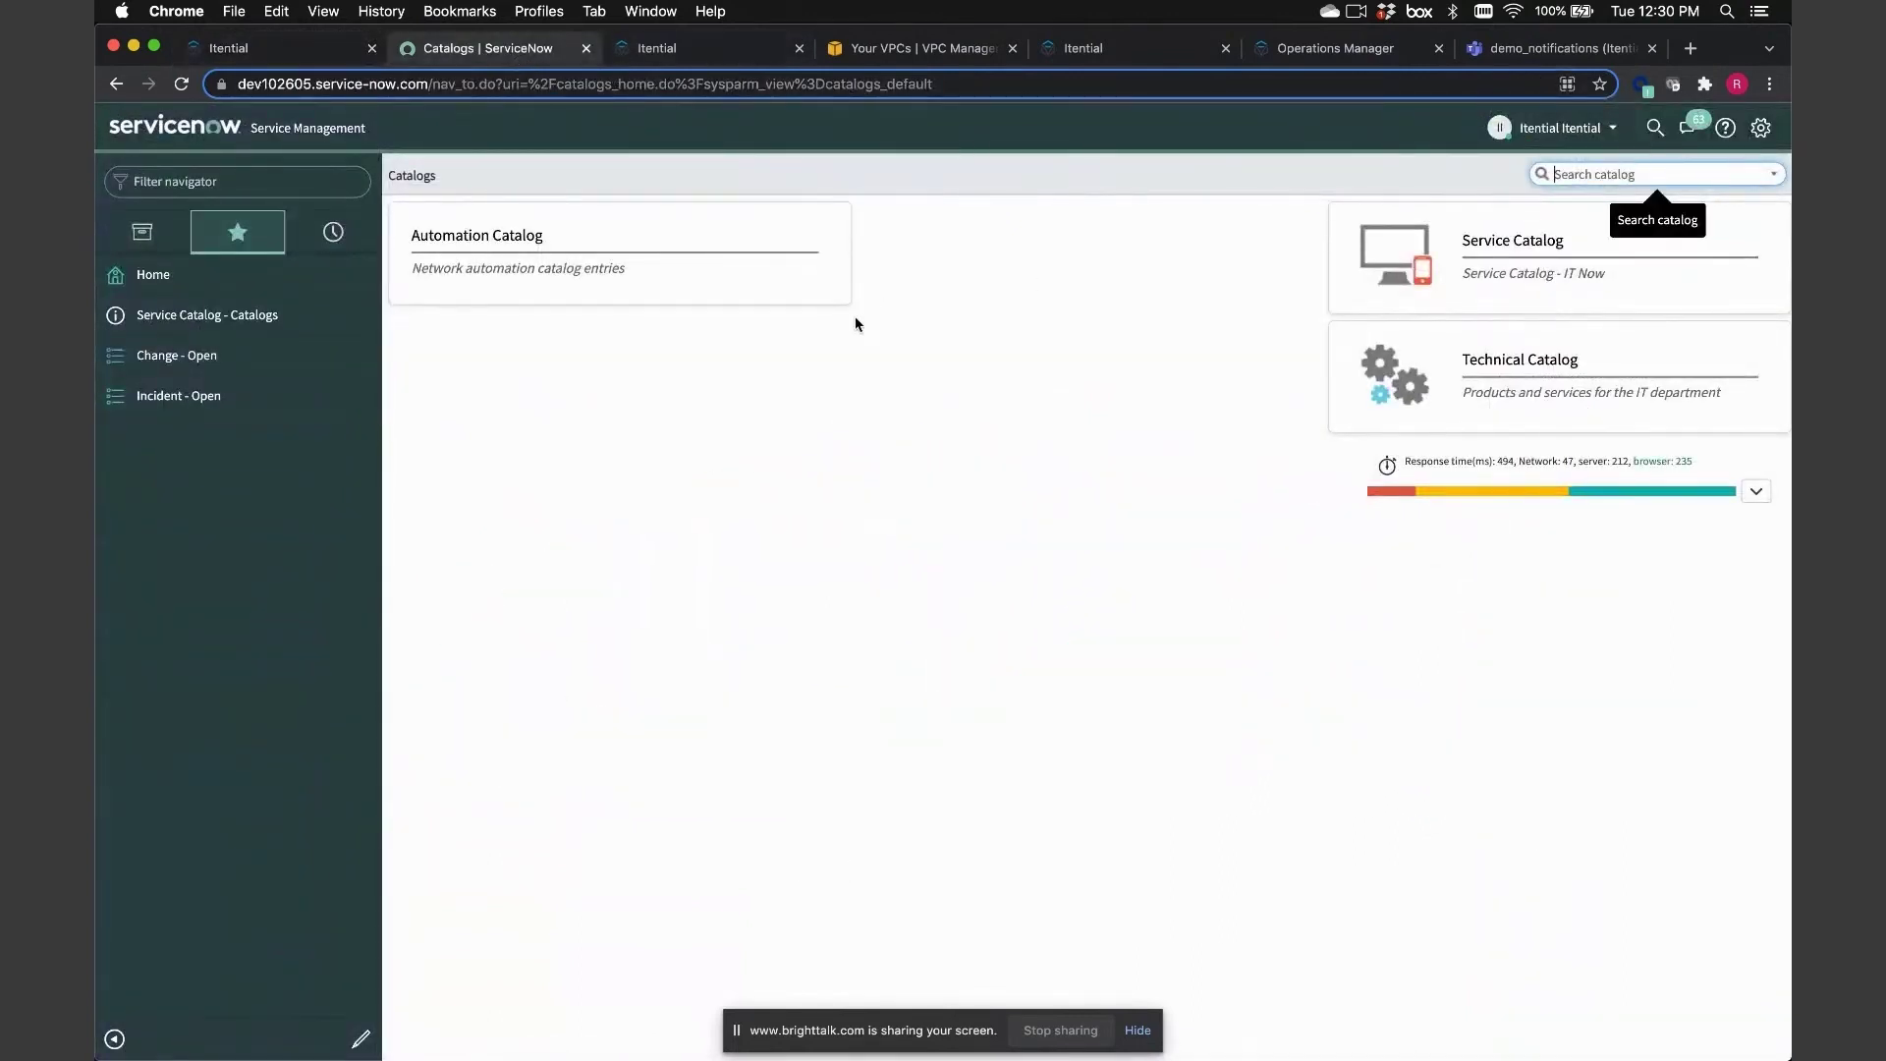
click(462, 245)
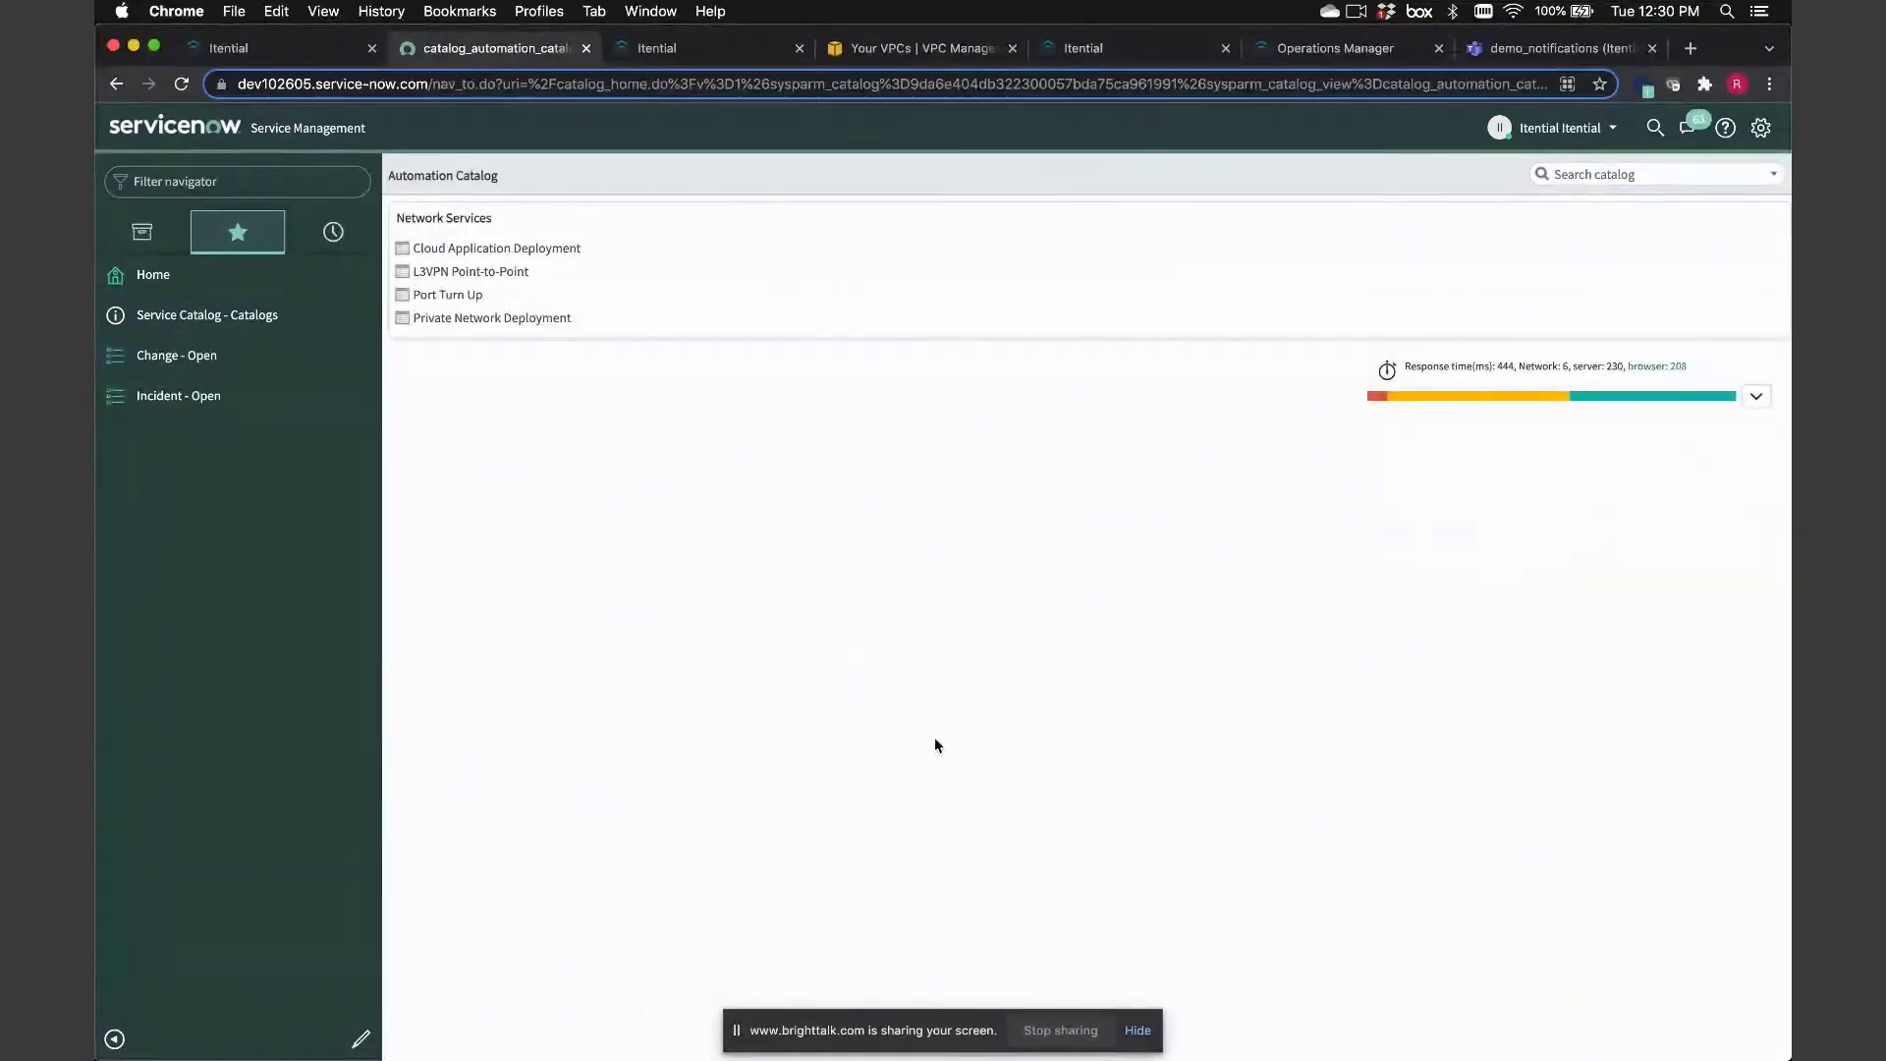
click(496, 248)
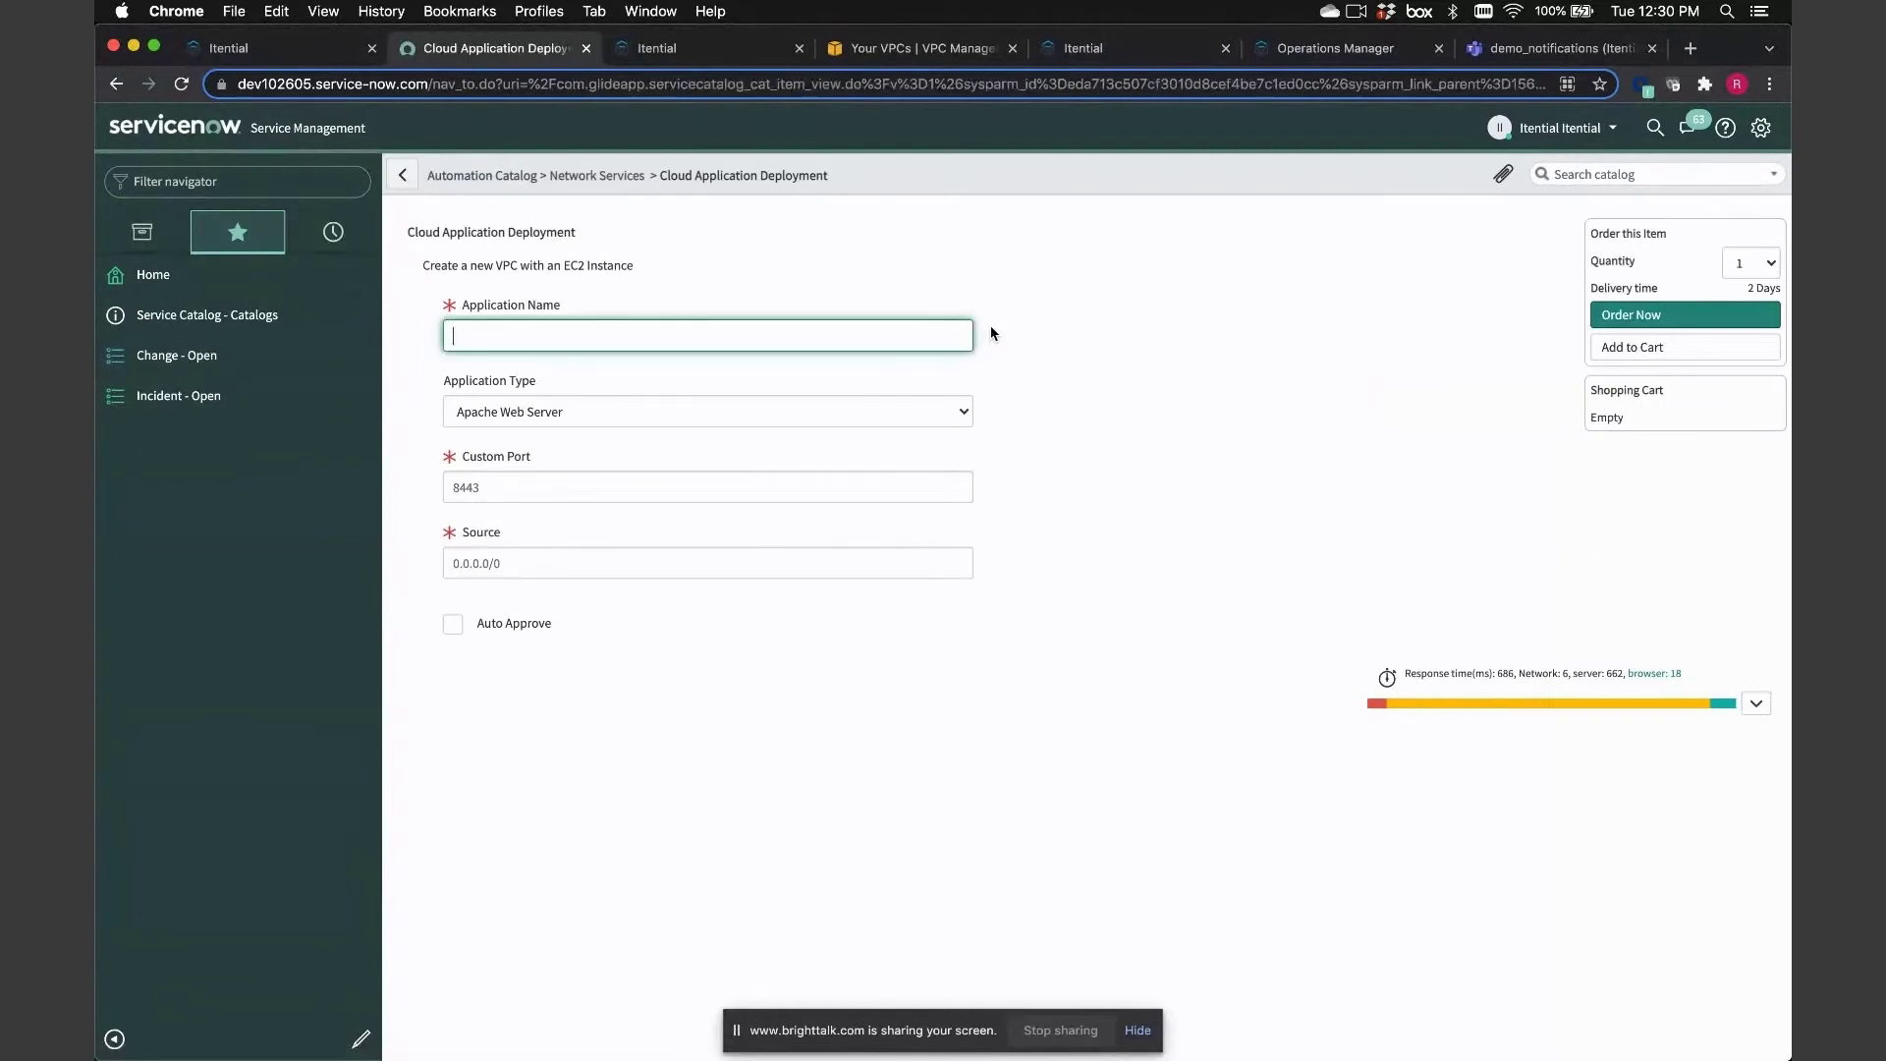
Order the deployment with application name "My new webserver", custom port 23 and source 0.0.0.0/0
text(My)
text(new webserver)
click(624, 488)
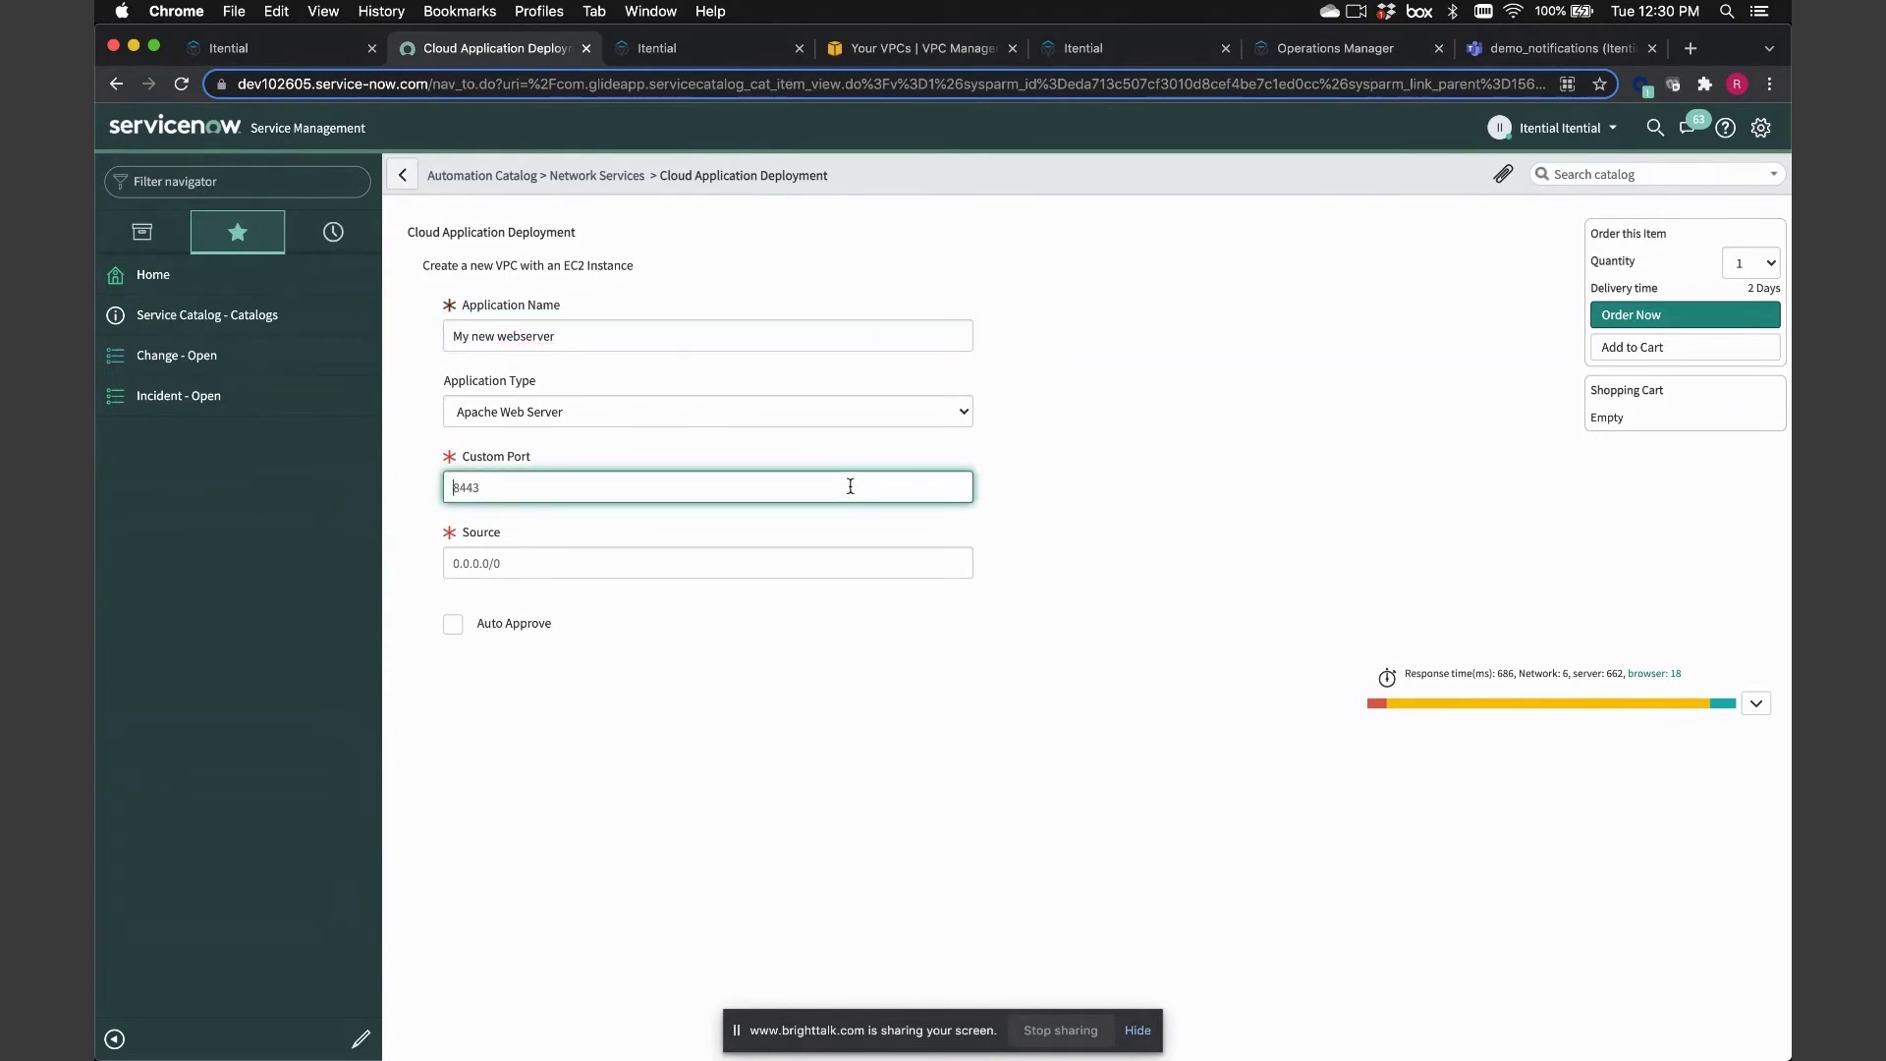
text(23)
click(811, 572)
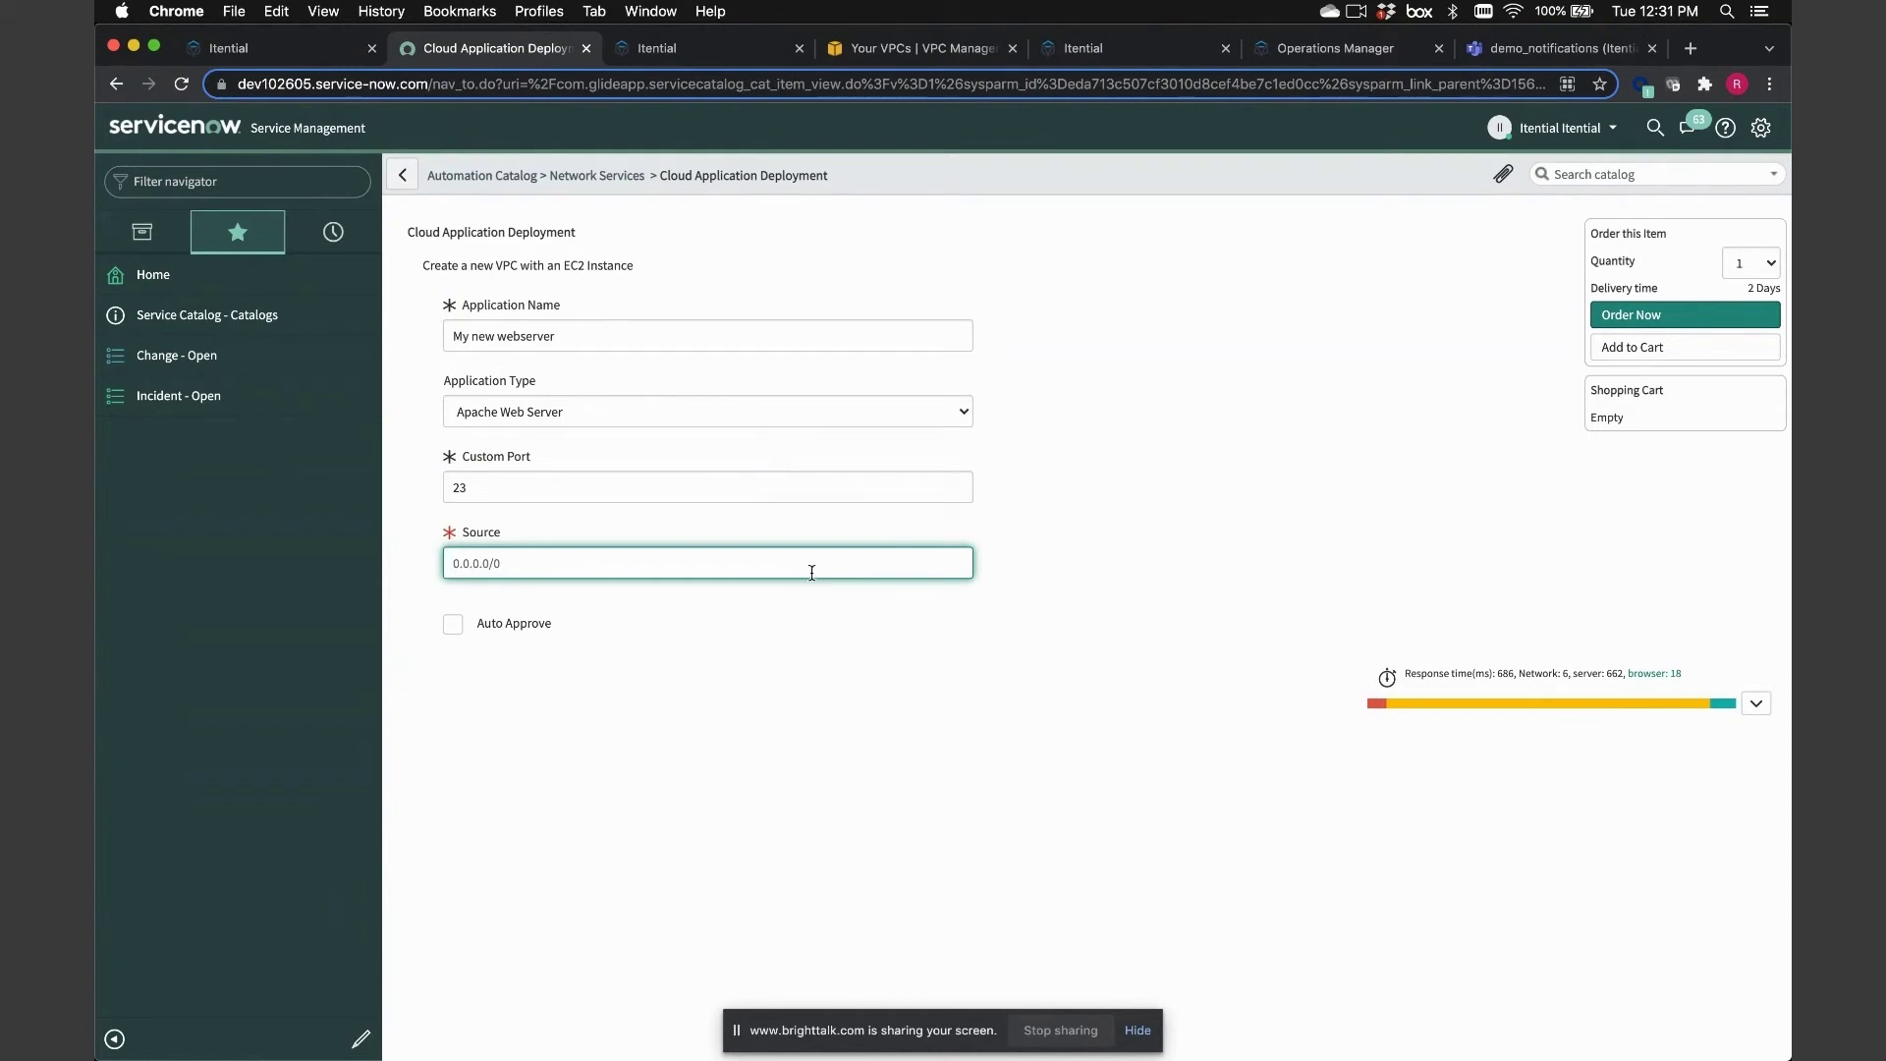
text(0.0.0.0/0)
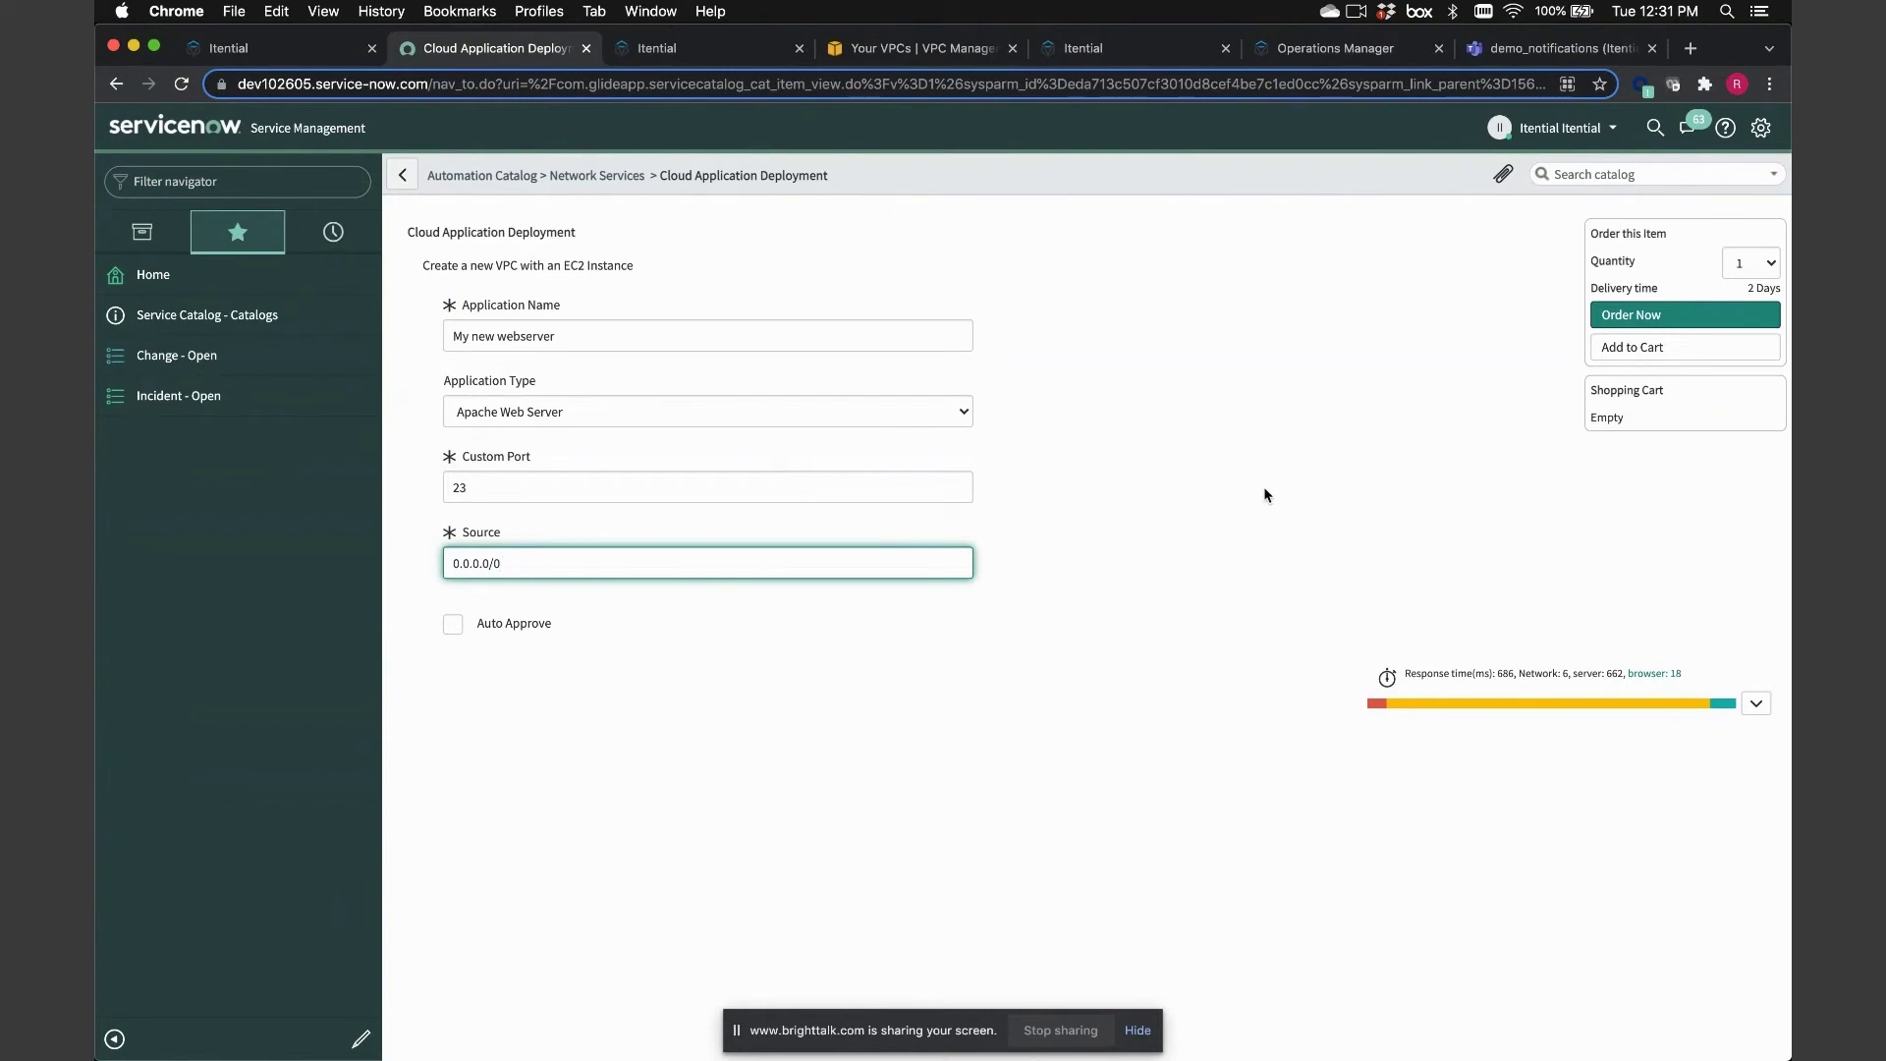
click(1617, 315)
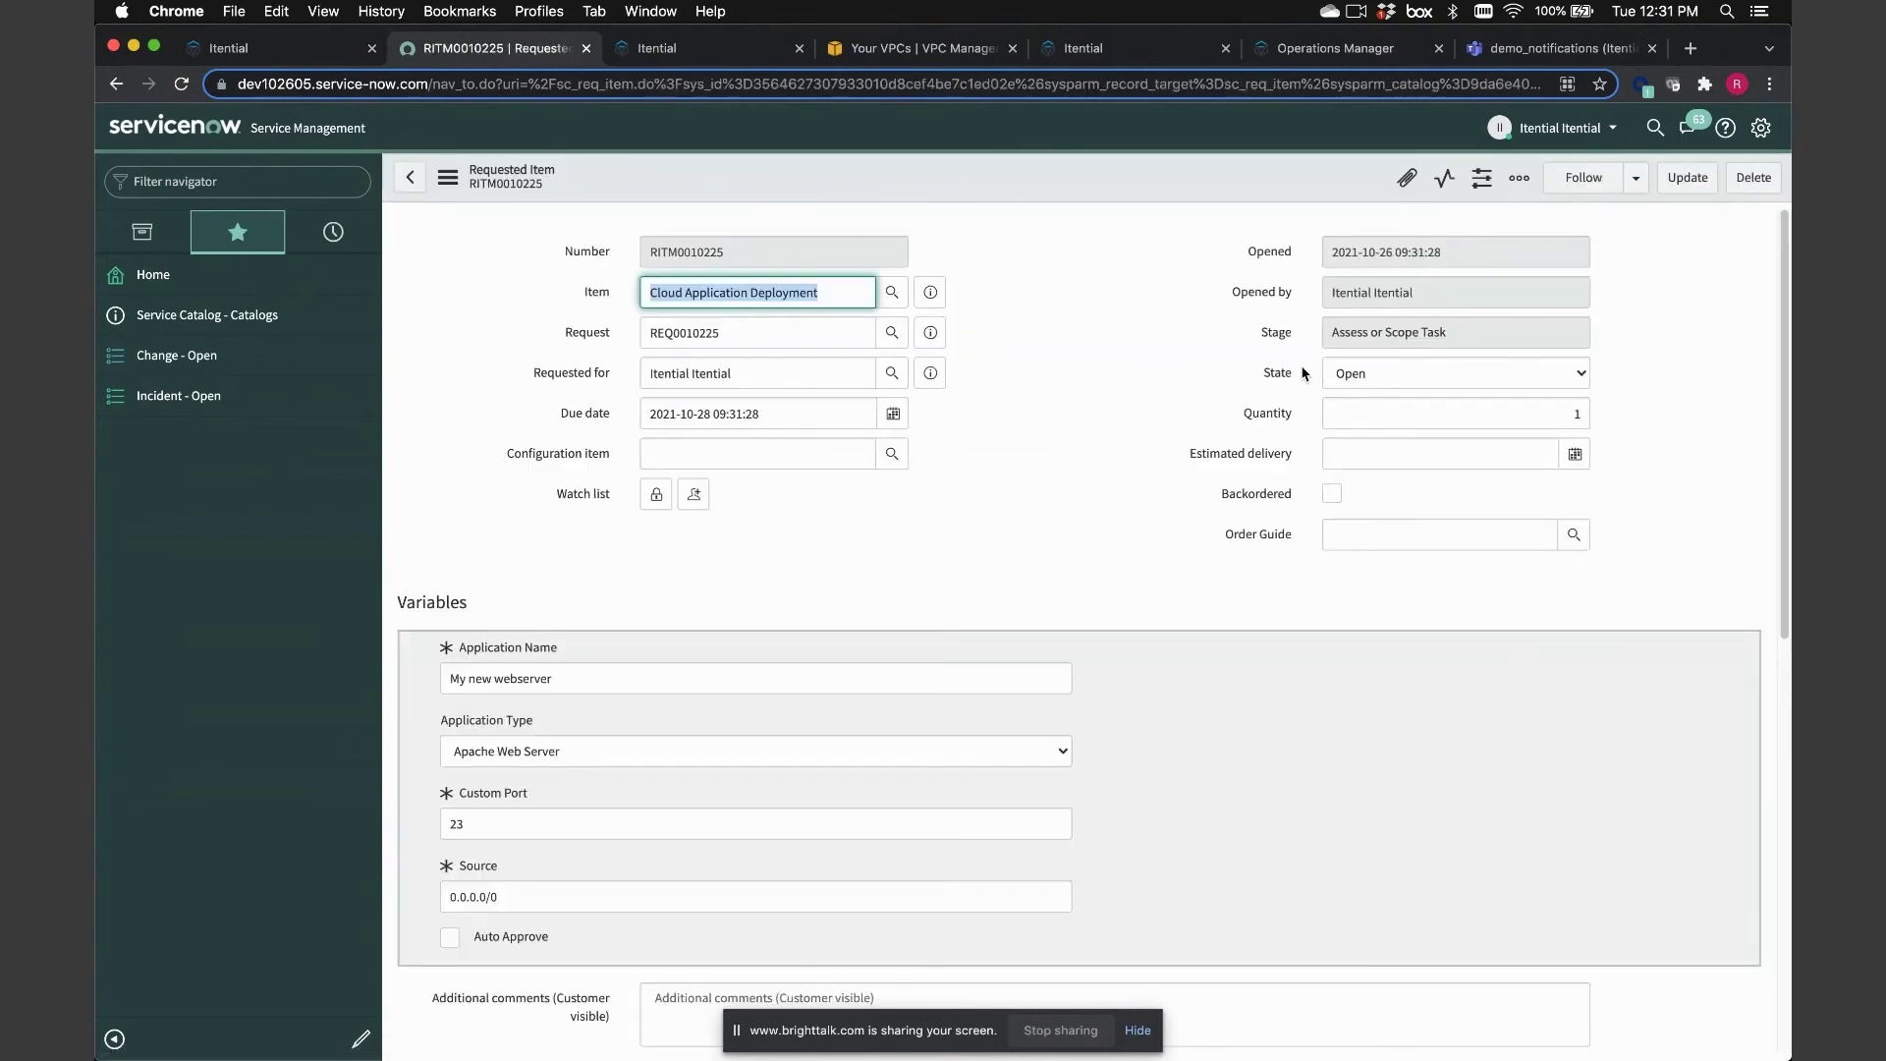
Set the requested item's state to Work in Progress and save the record
click(1409, 377)
click(1406, 390)
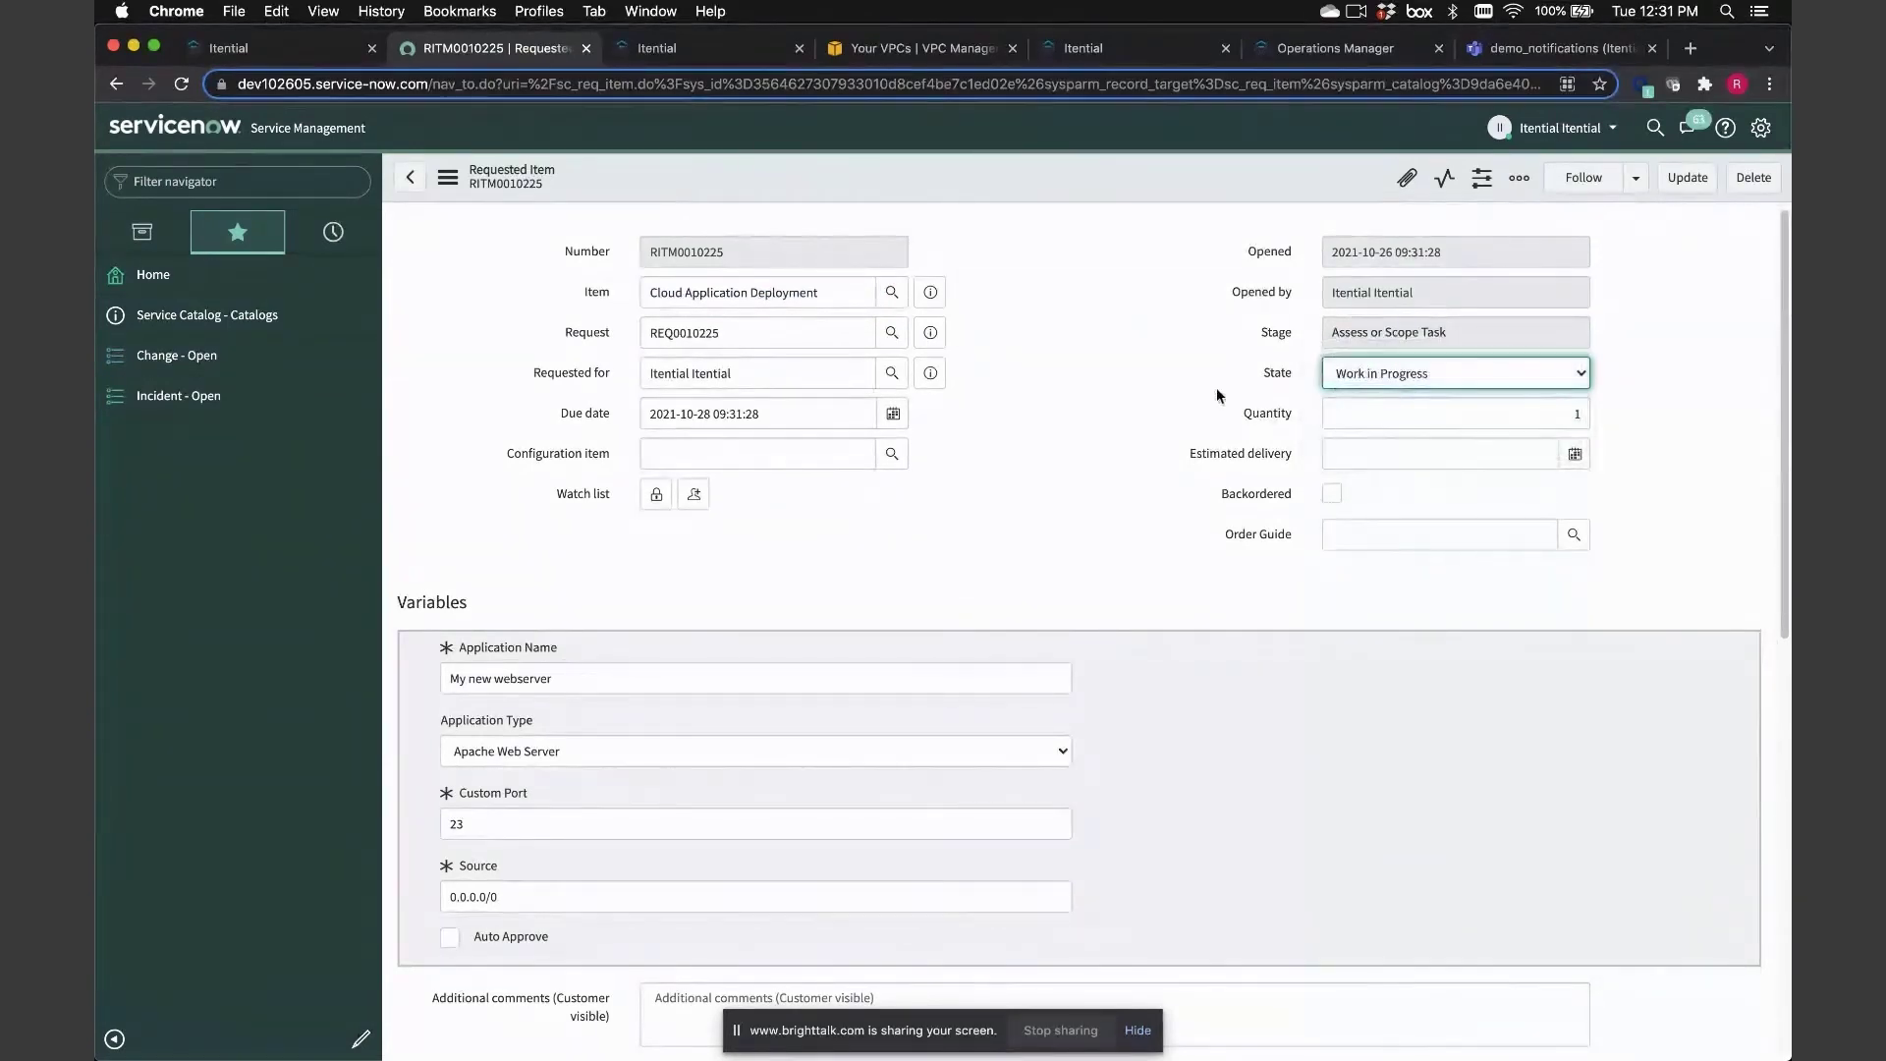
right_click(1058, 167)
click(1073, 176)
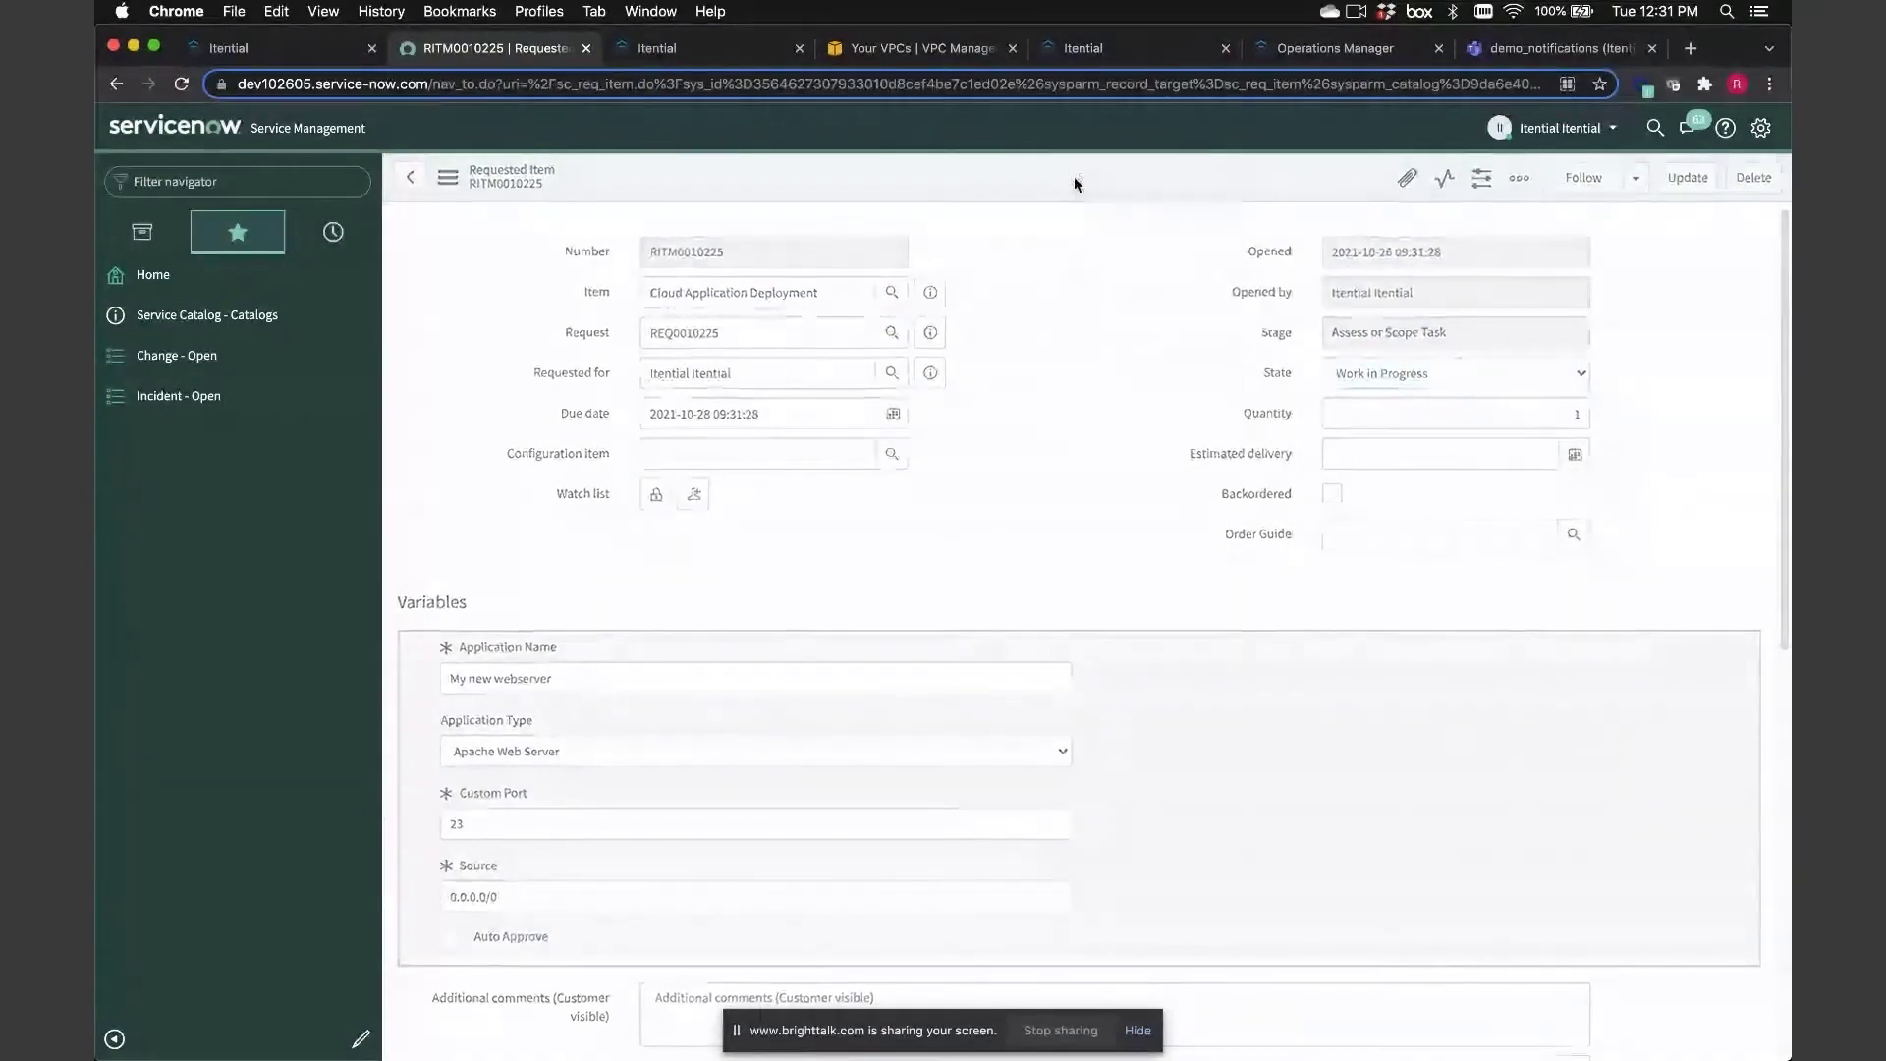
Switch to Itential's active jobs list and open the Cloud Application Deployment job started via ServiceNow
click(646, 52)
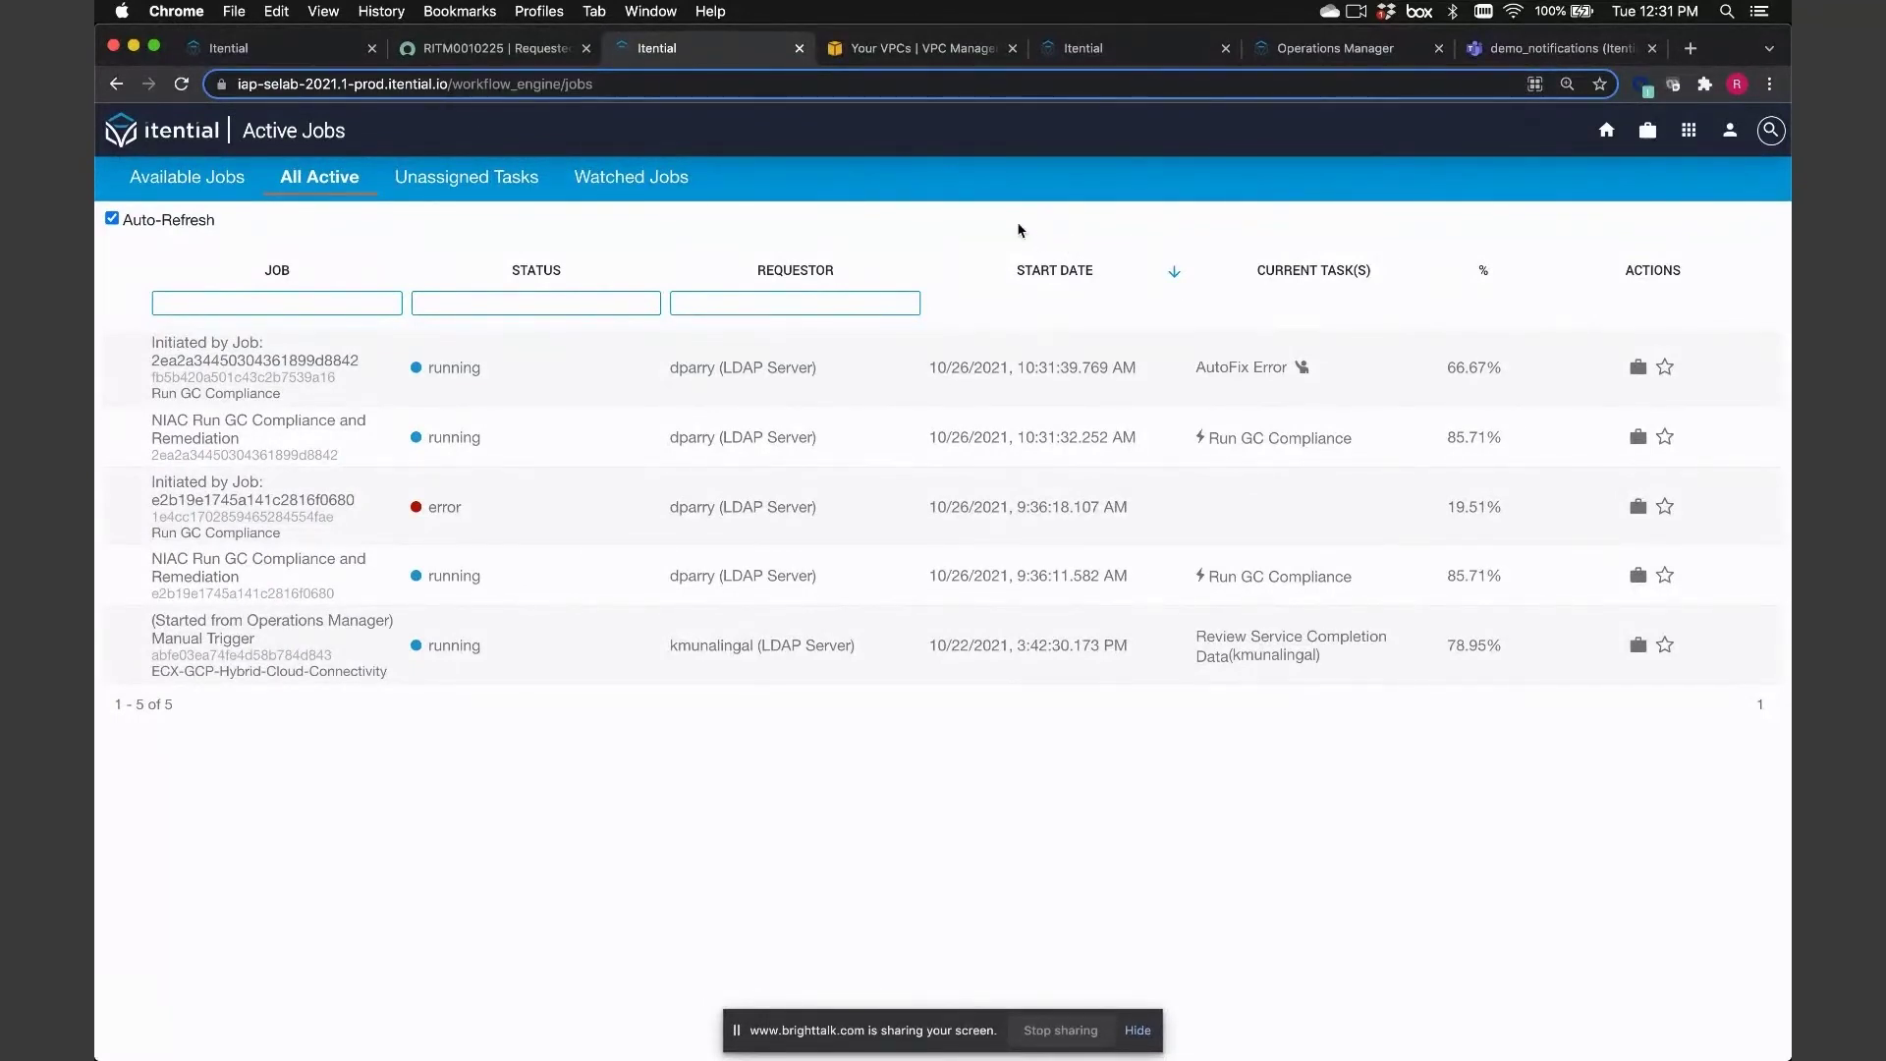
click(503, 61)
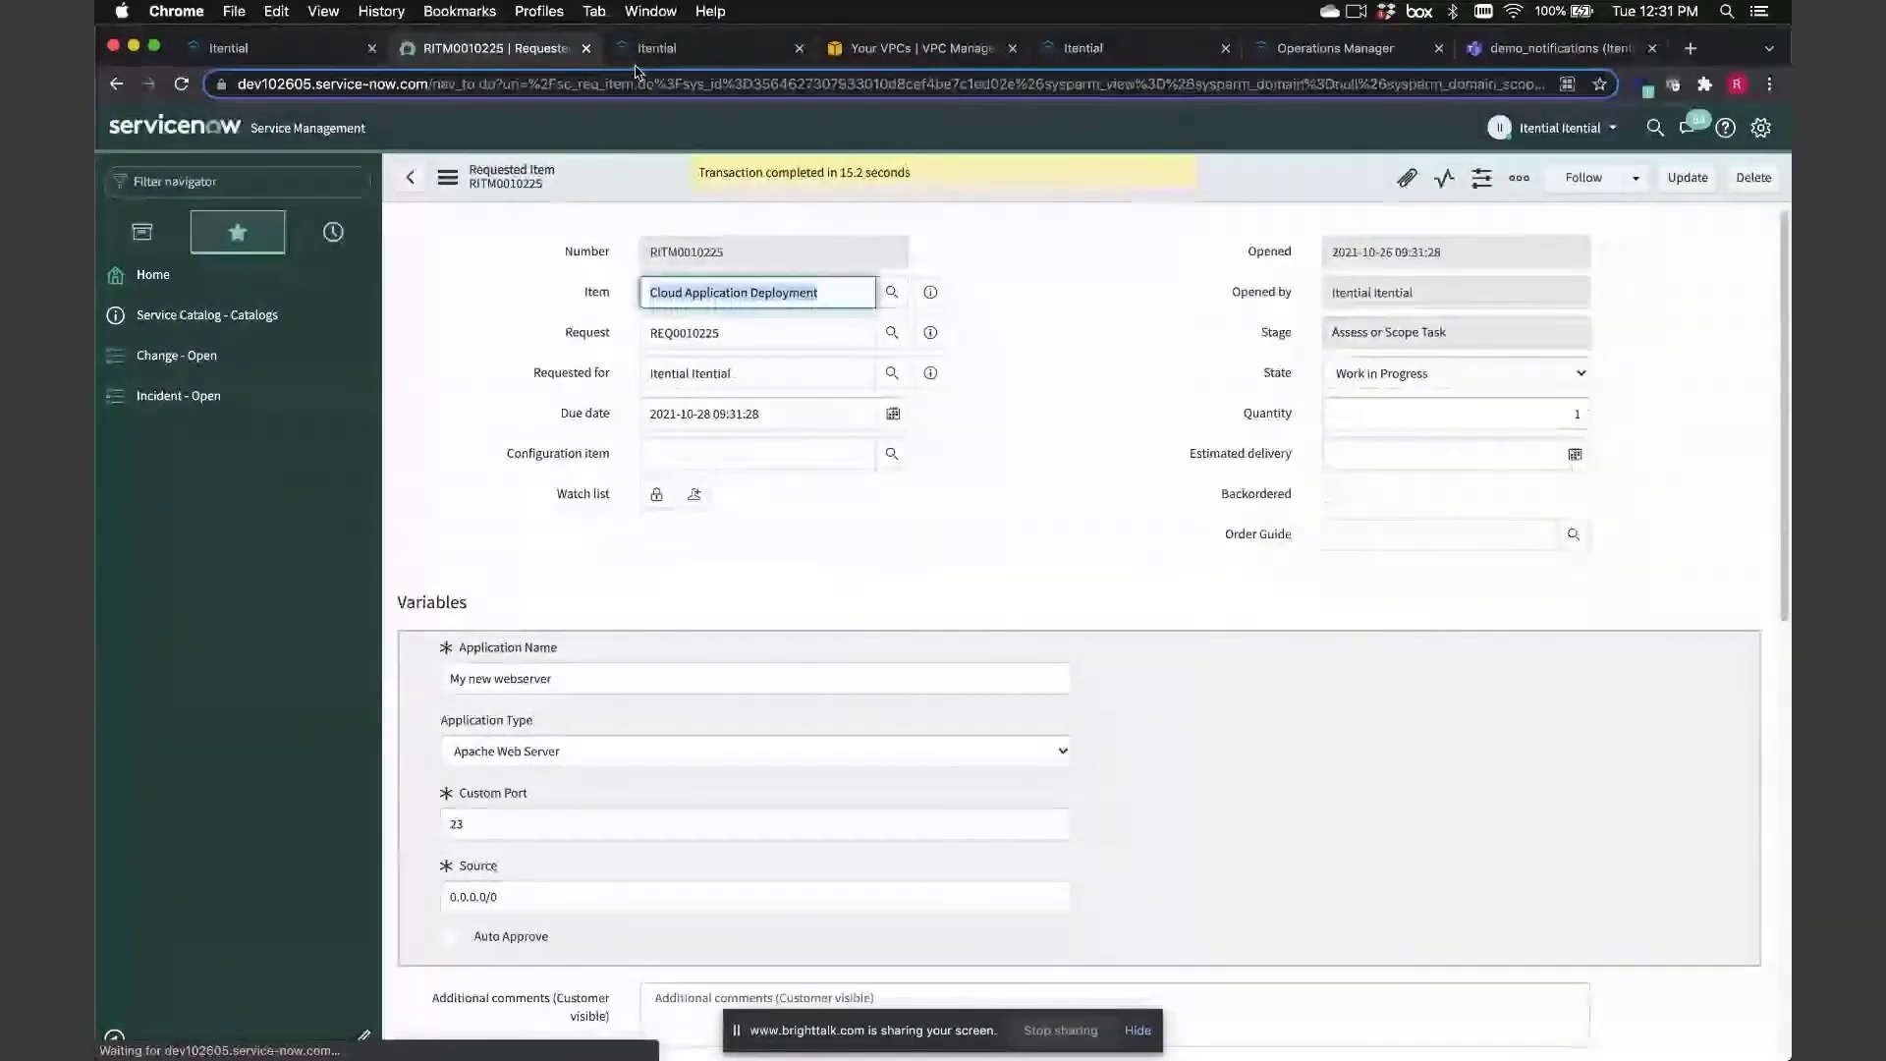
click(653, 48)
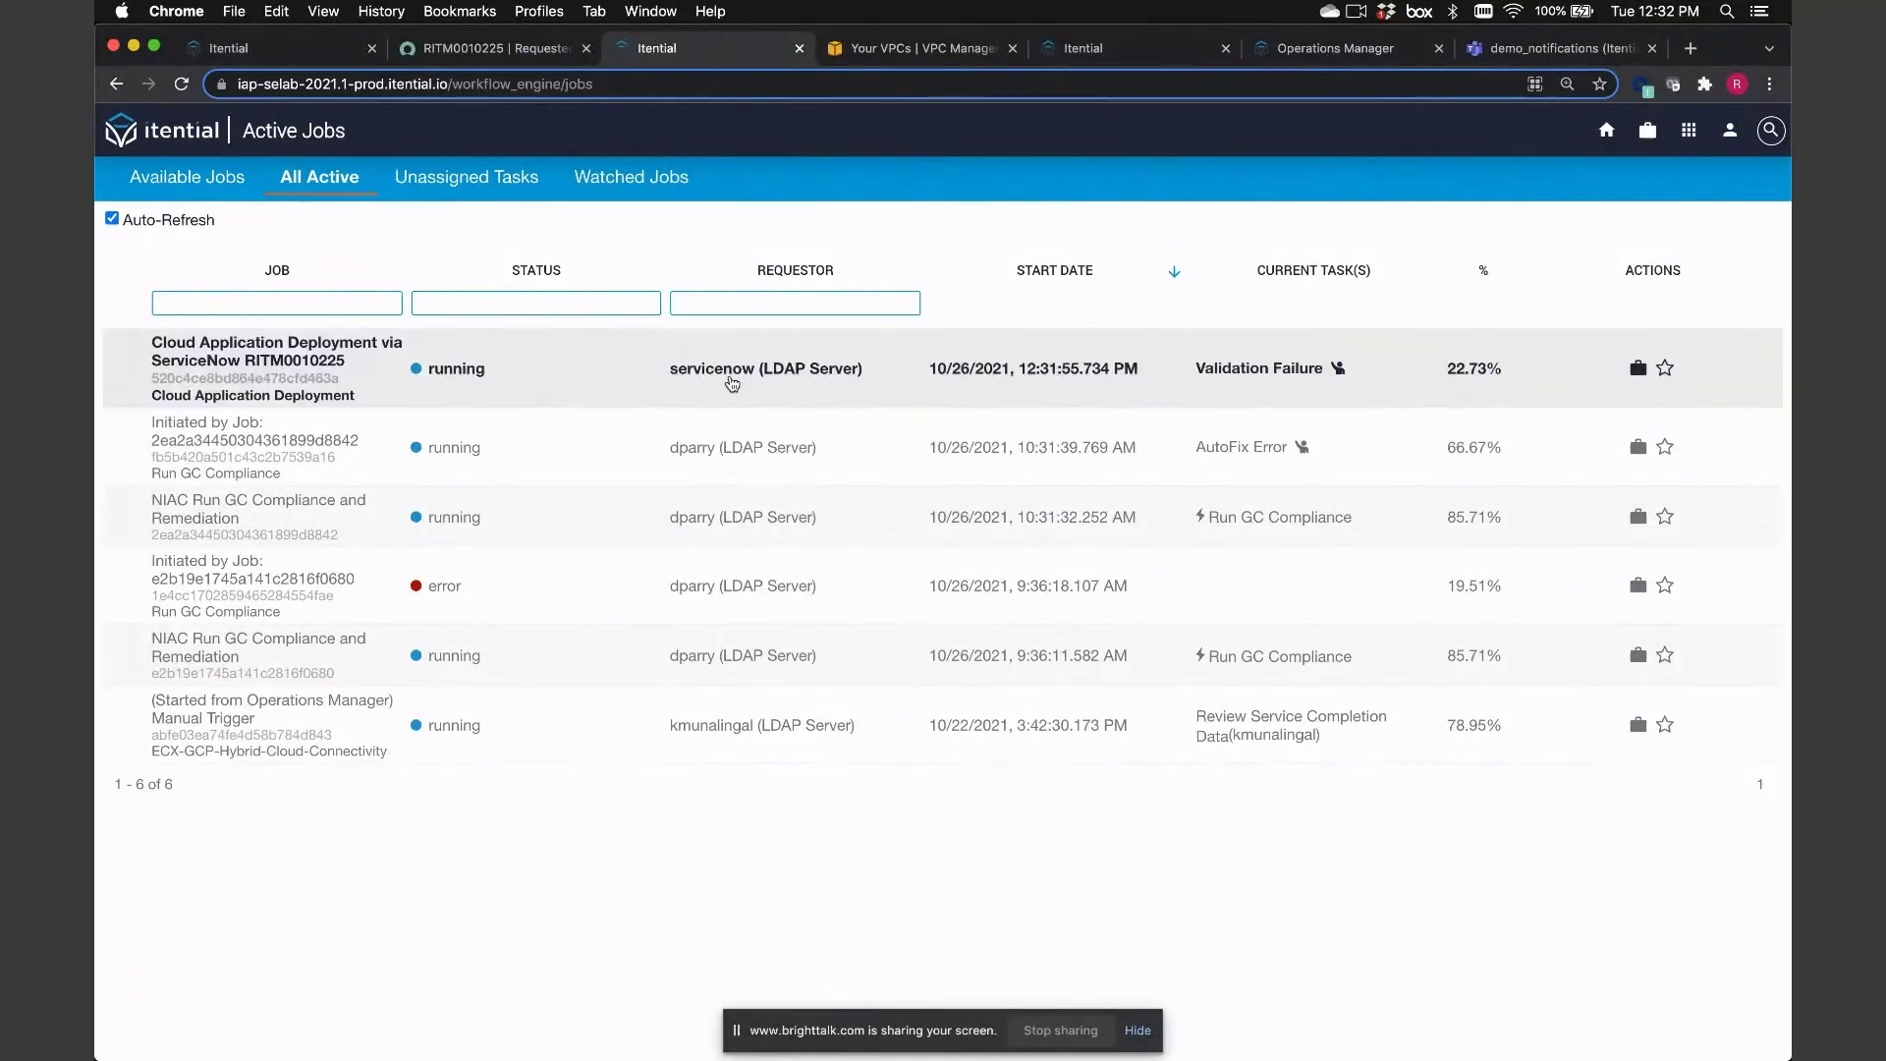
click(1117, 369)
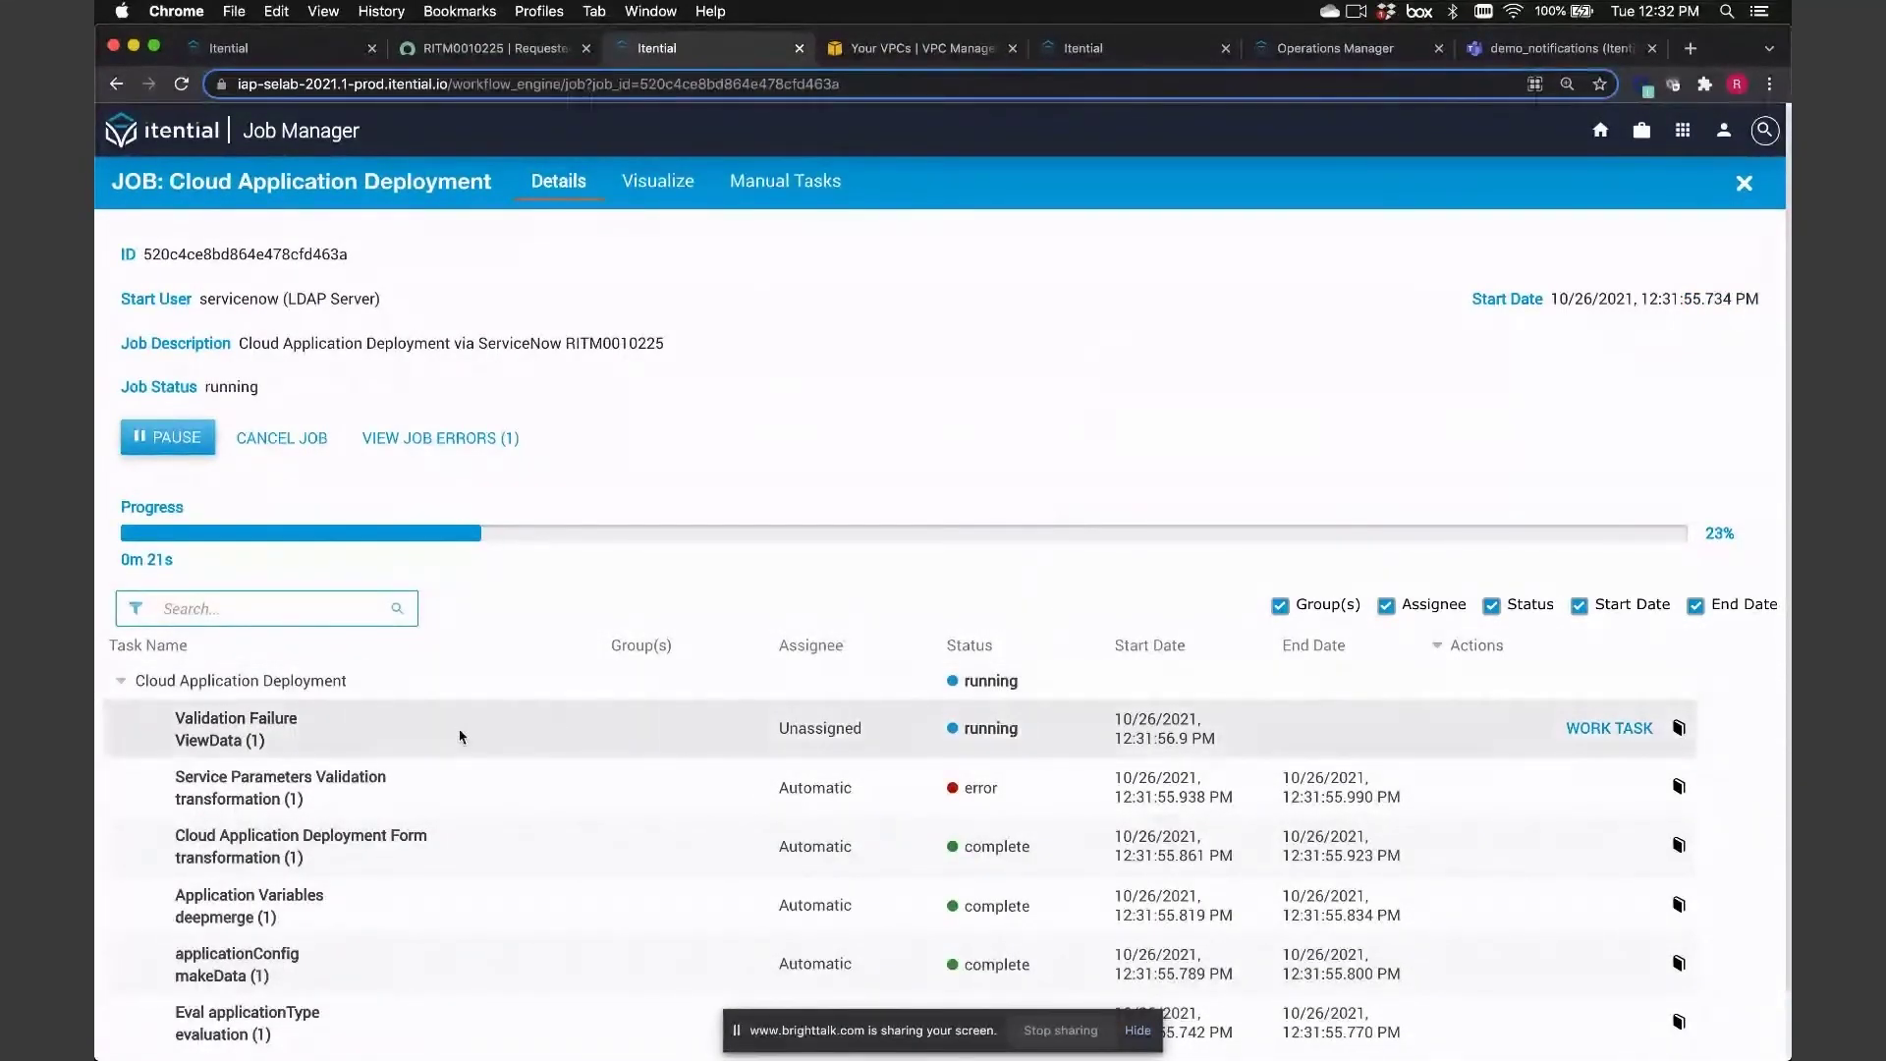
Visualize the job's workflow and inspect its Validation Failure task
click(658, 181)
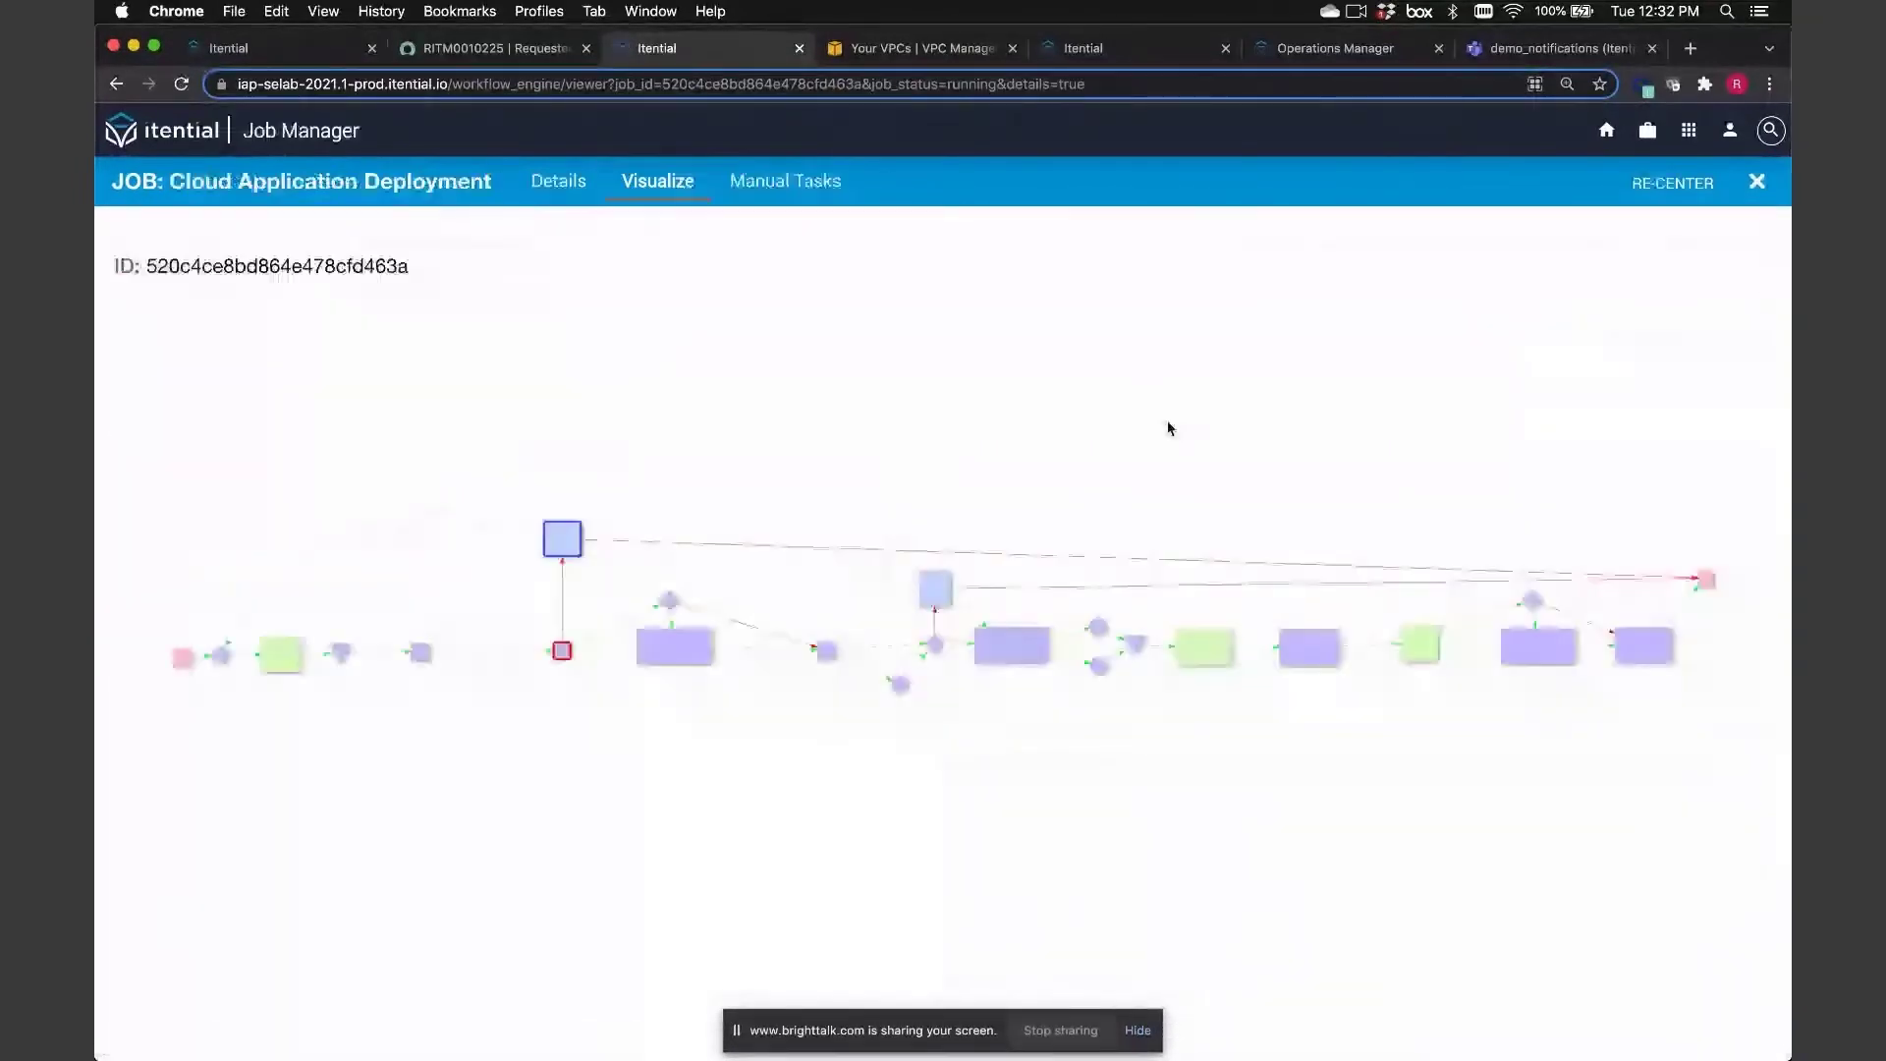
drag(454, 734, 1031, 833)
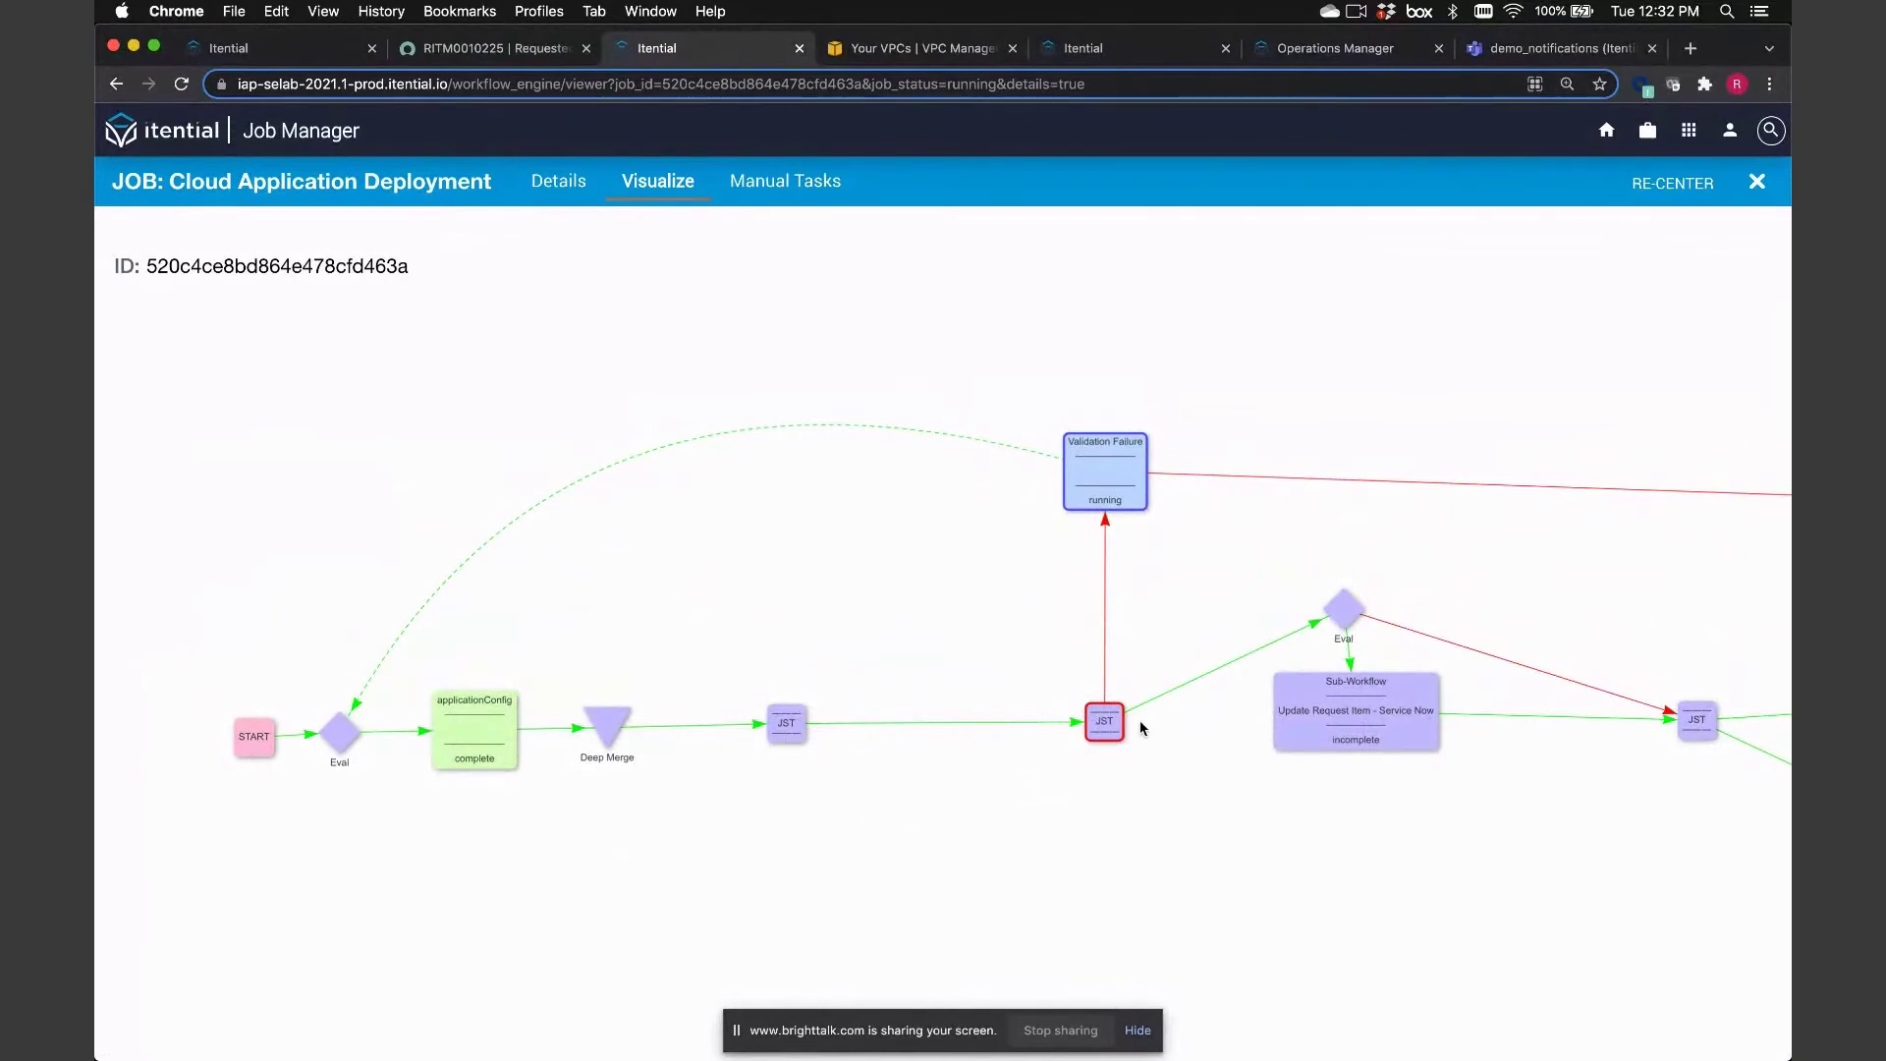
click(1125, 467)
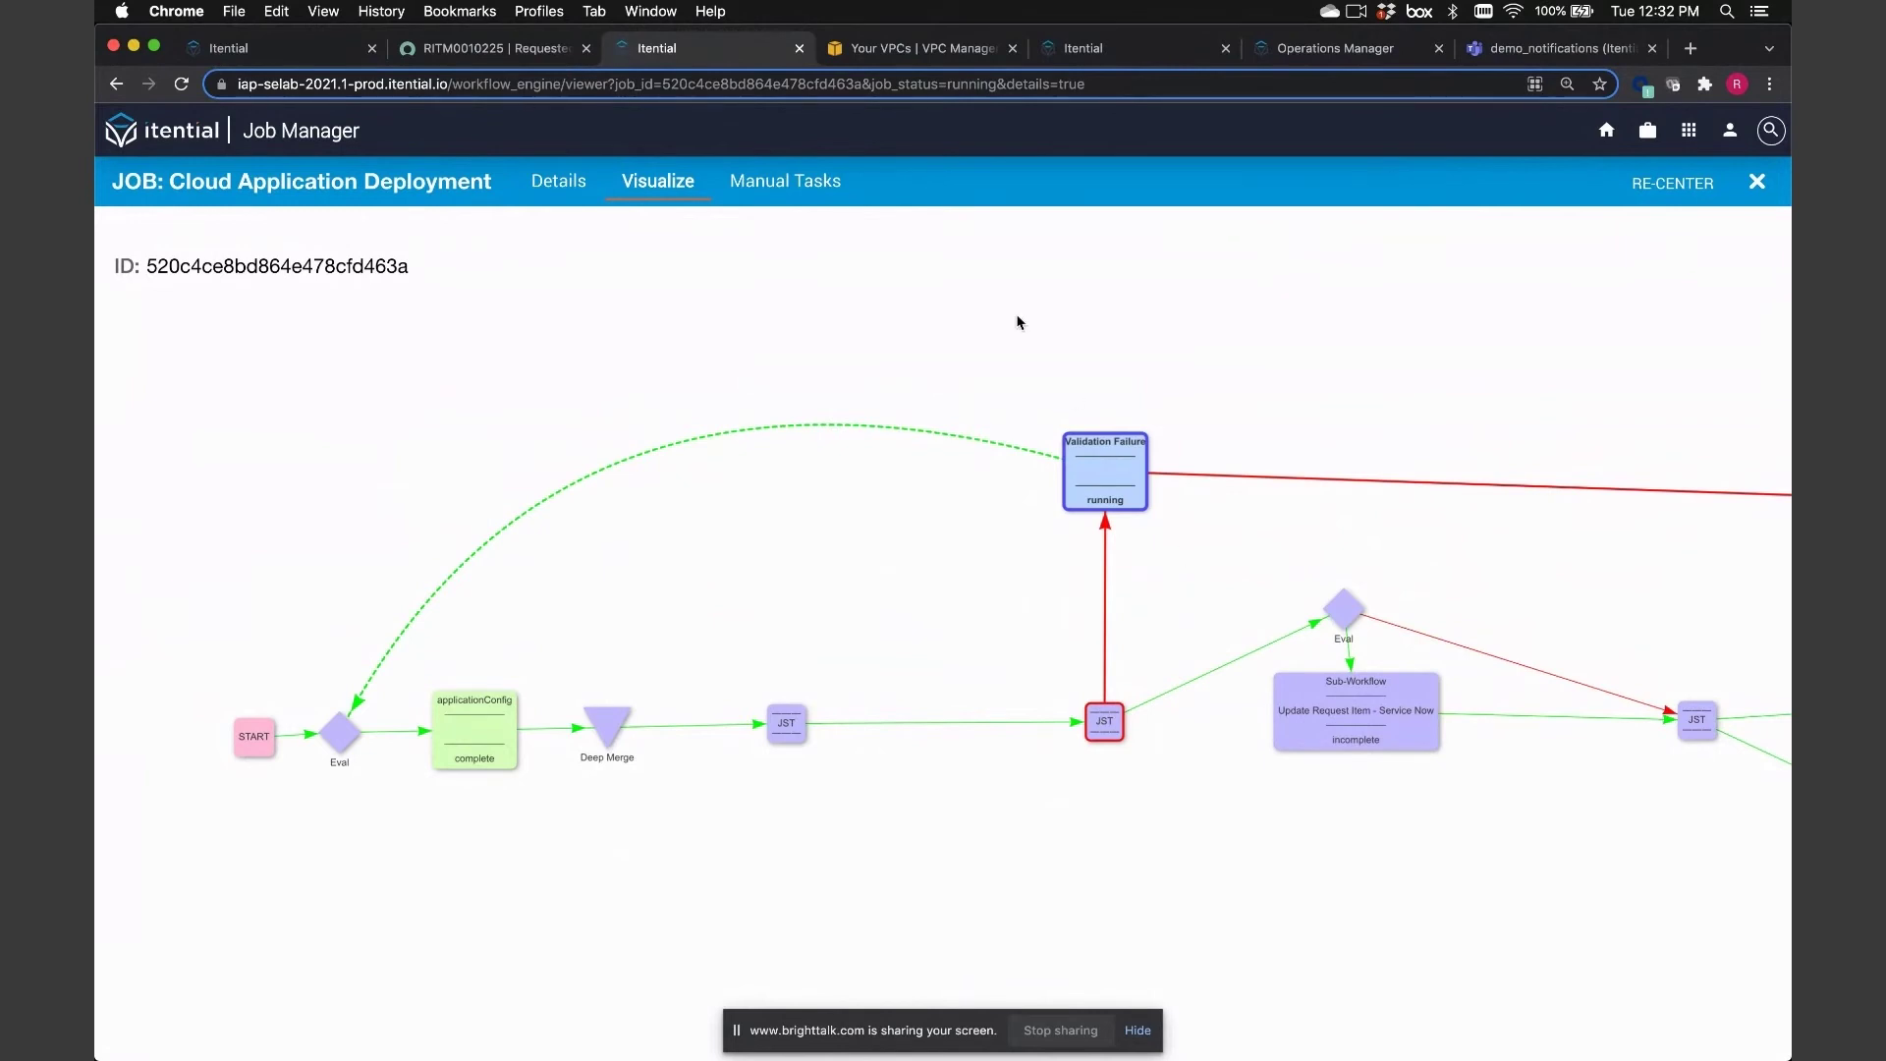
Work the job's ViewData manual task, review the validation failure message and cancel the job
click(823, 191)
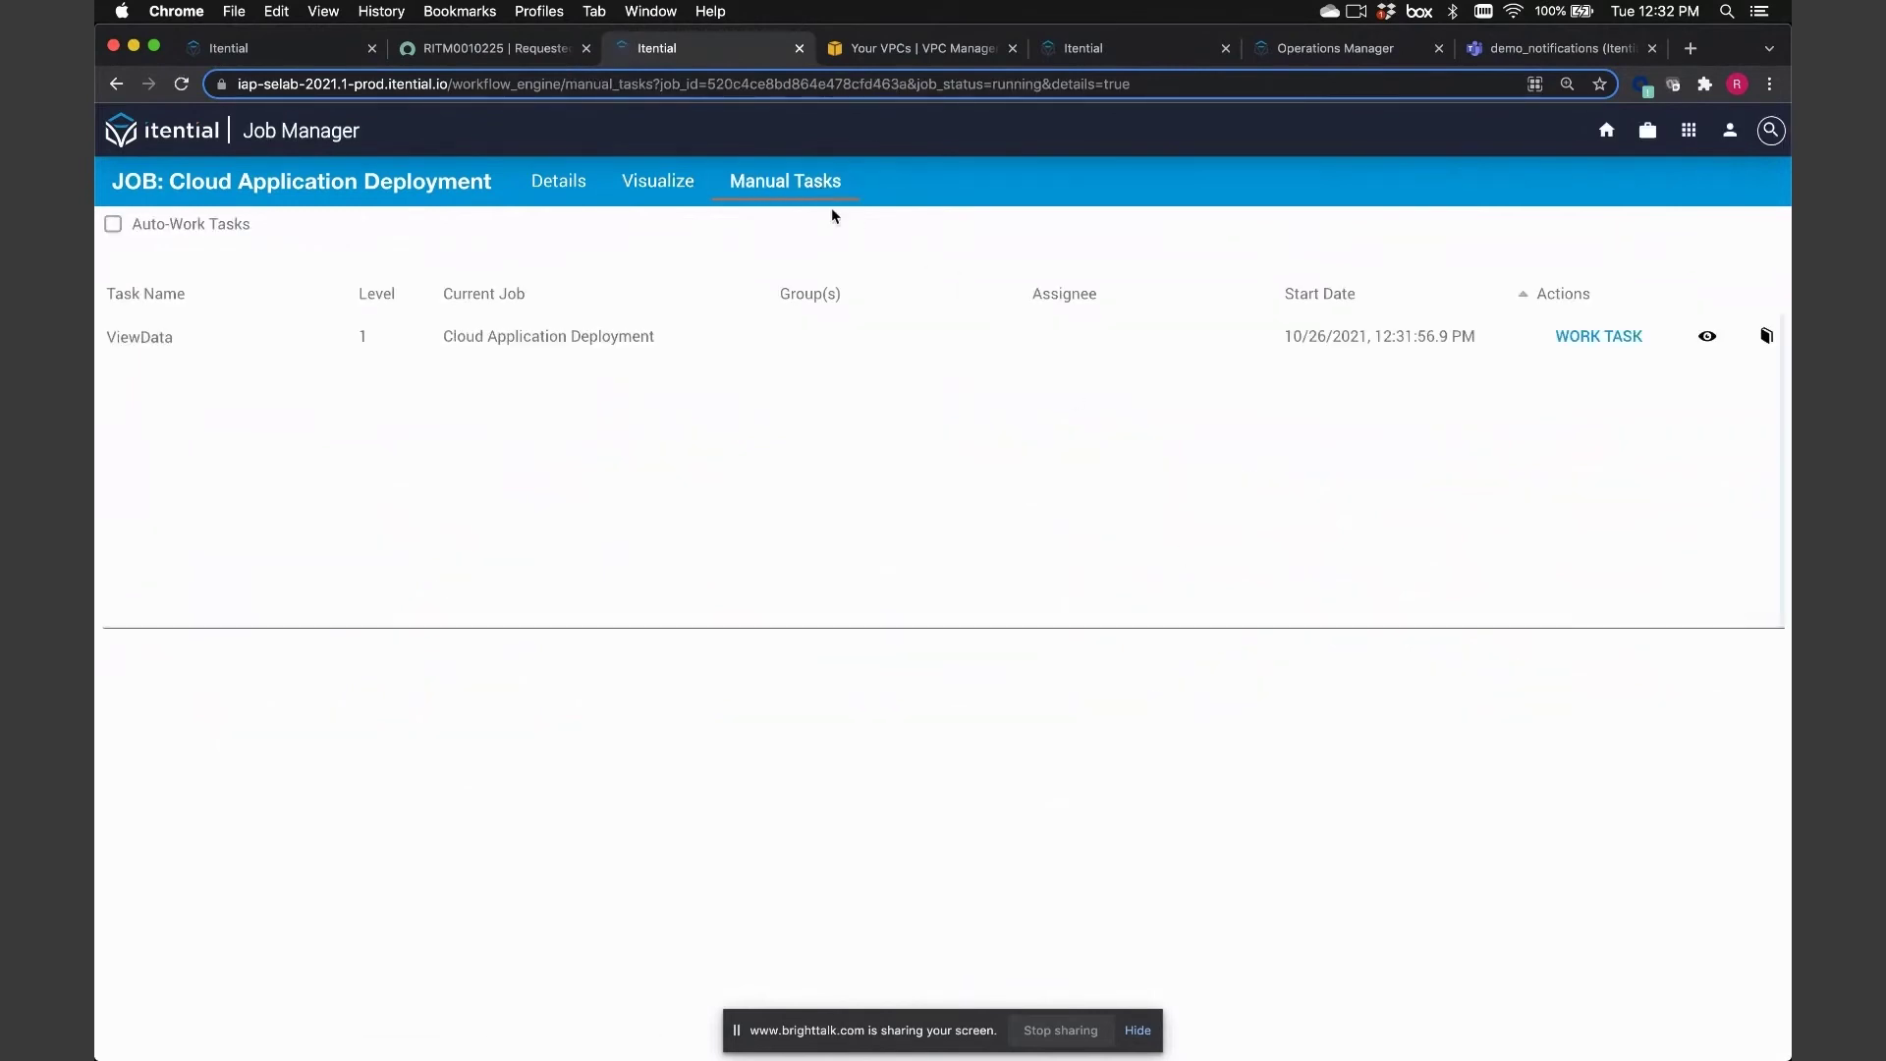
click(1592, 344)
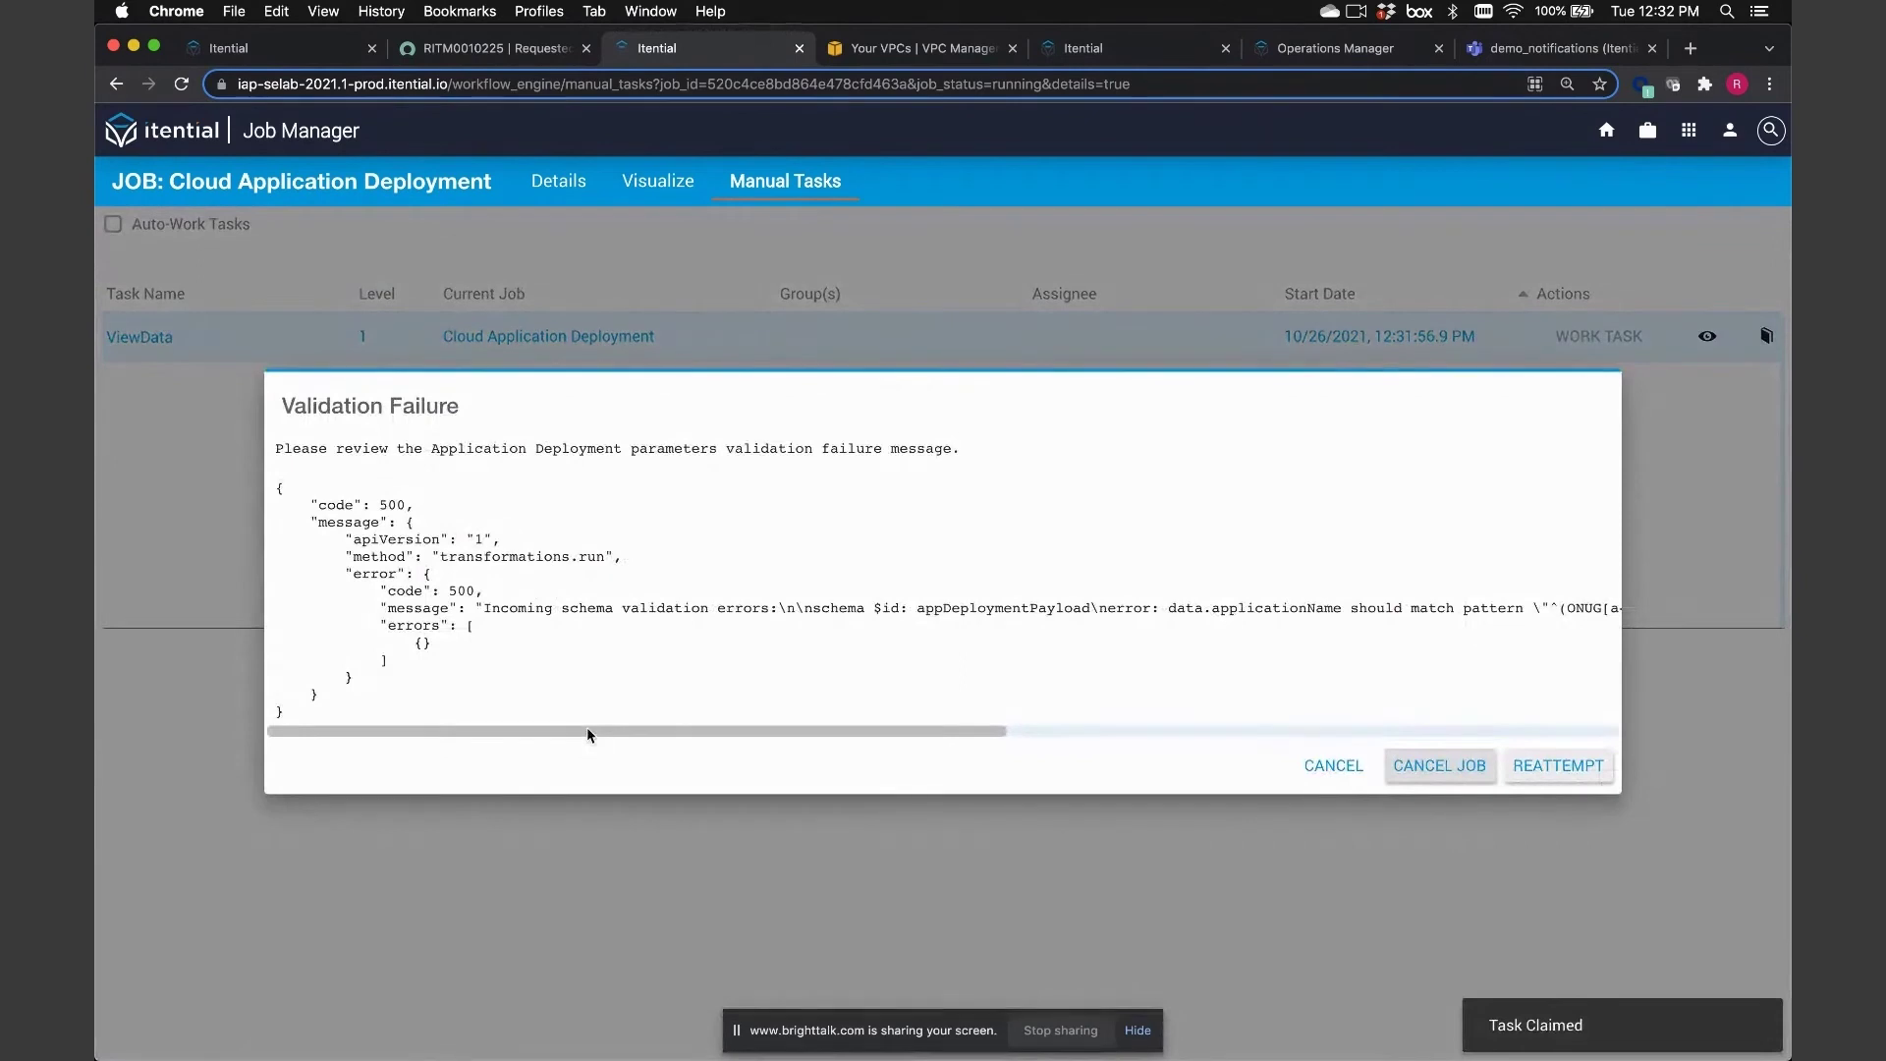
drag(588, 732, 556, 754)
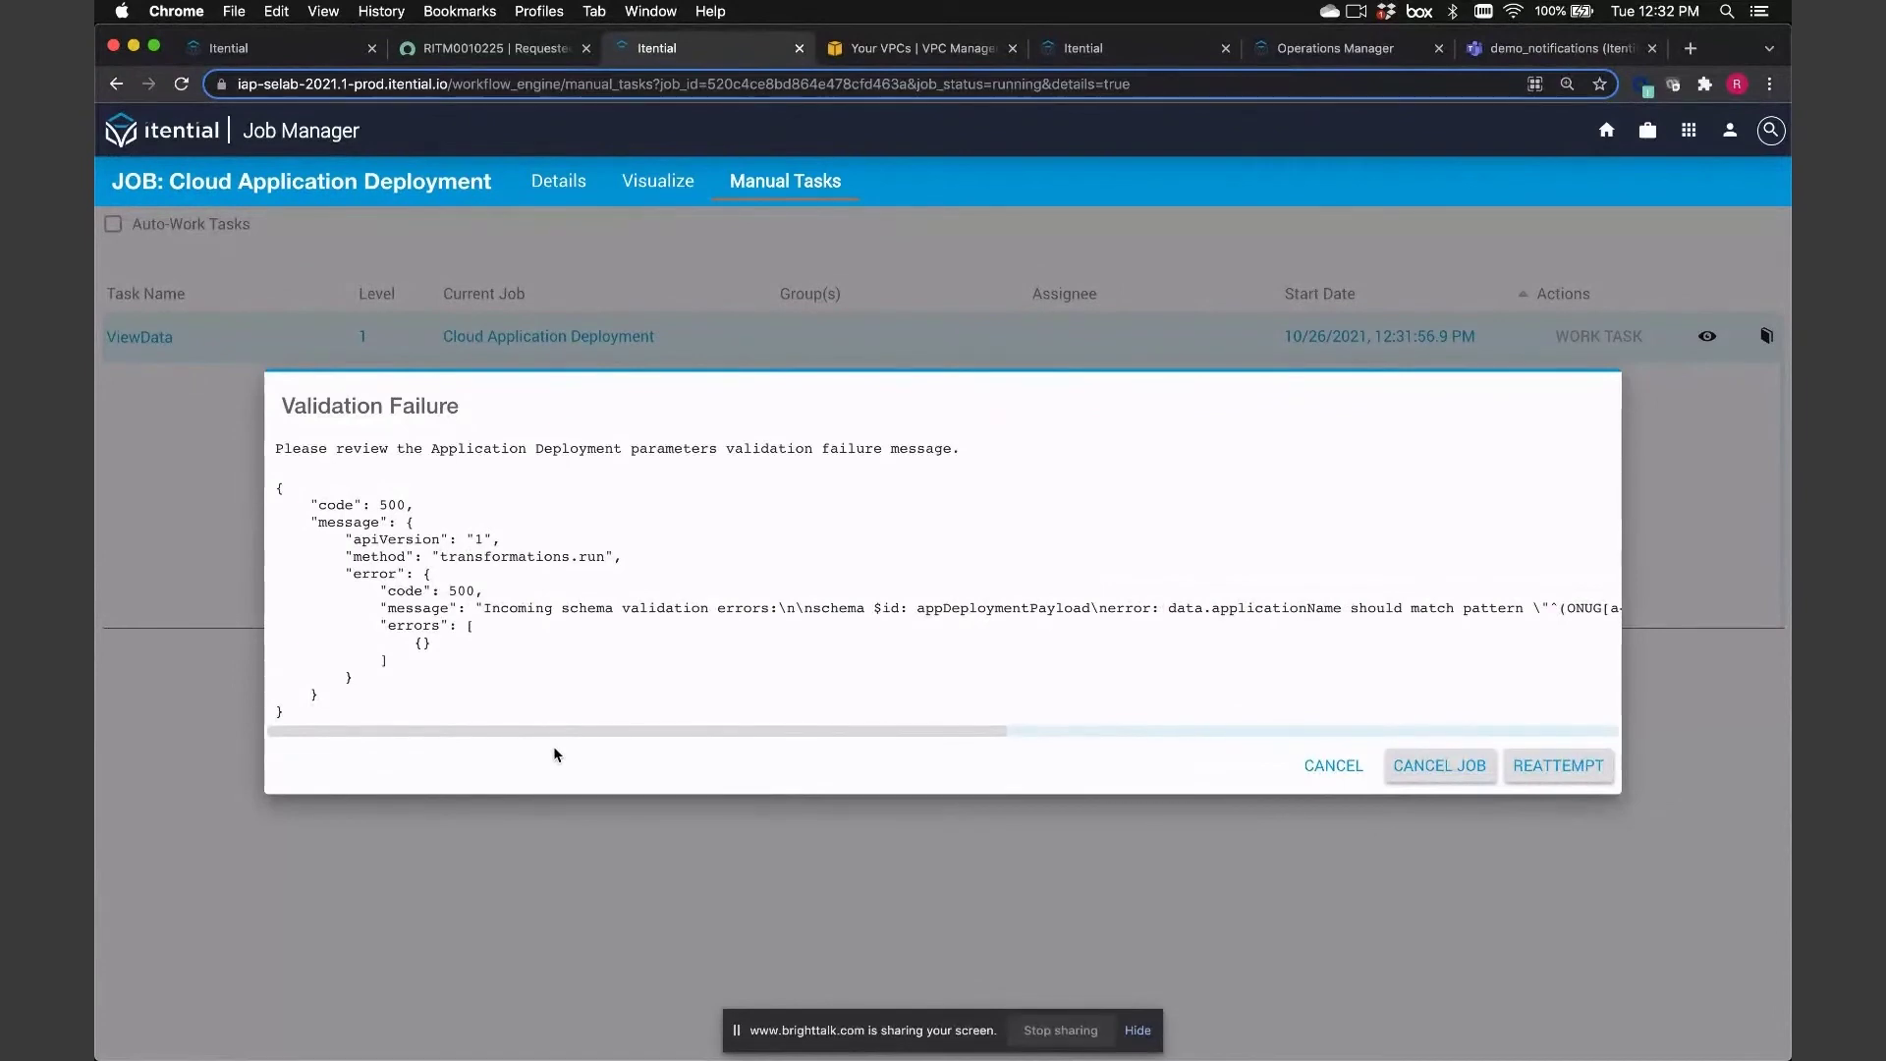
mouse_move(593, 745)
mouse_down()
mouse_move(692, 743)
mouse_move(595, 743)
mouse_up()
click(1436, 765)
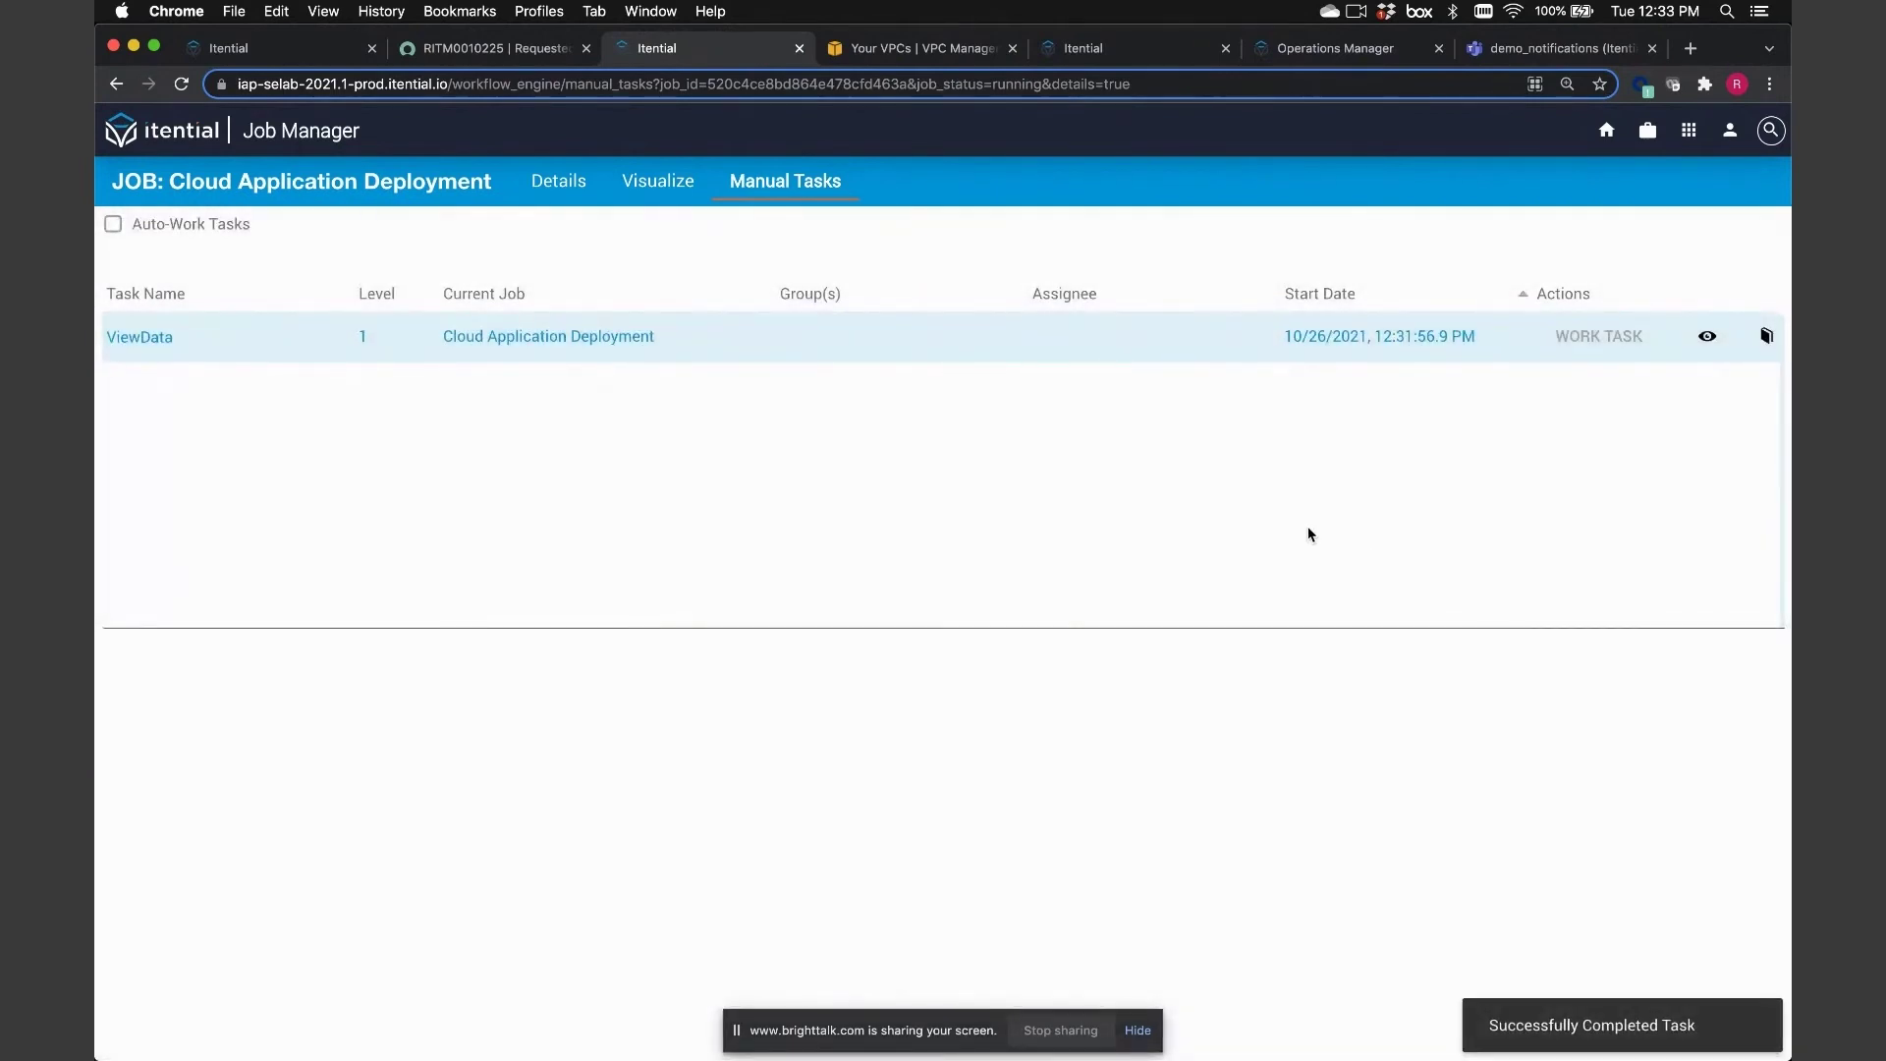
Return to the Active Jobs list by way of the platform's home page
click(659, 181)
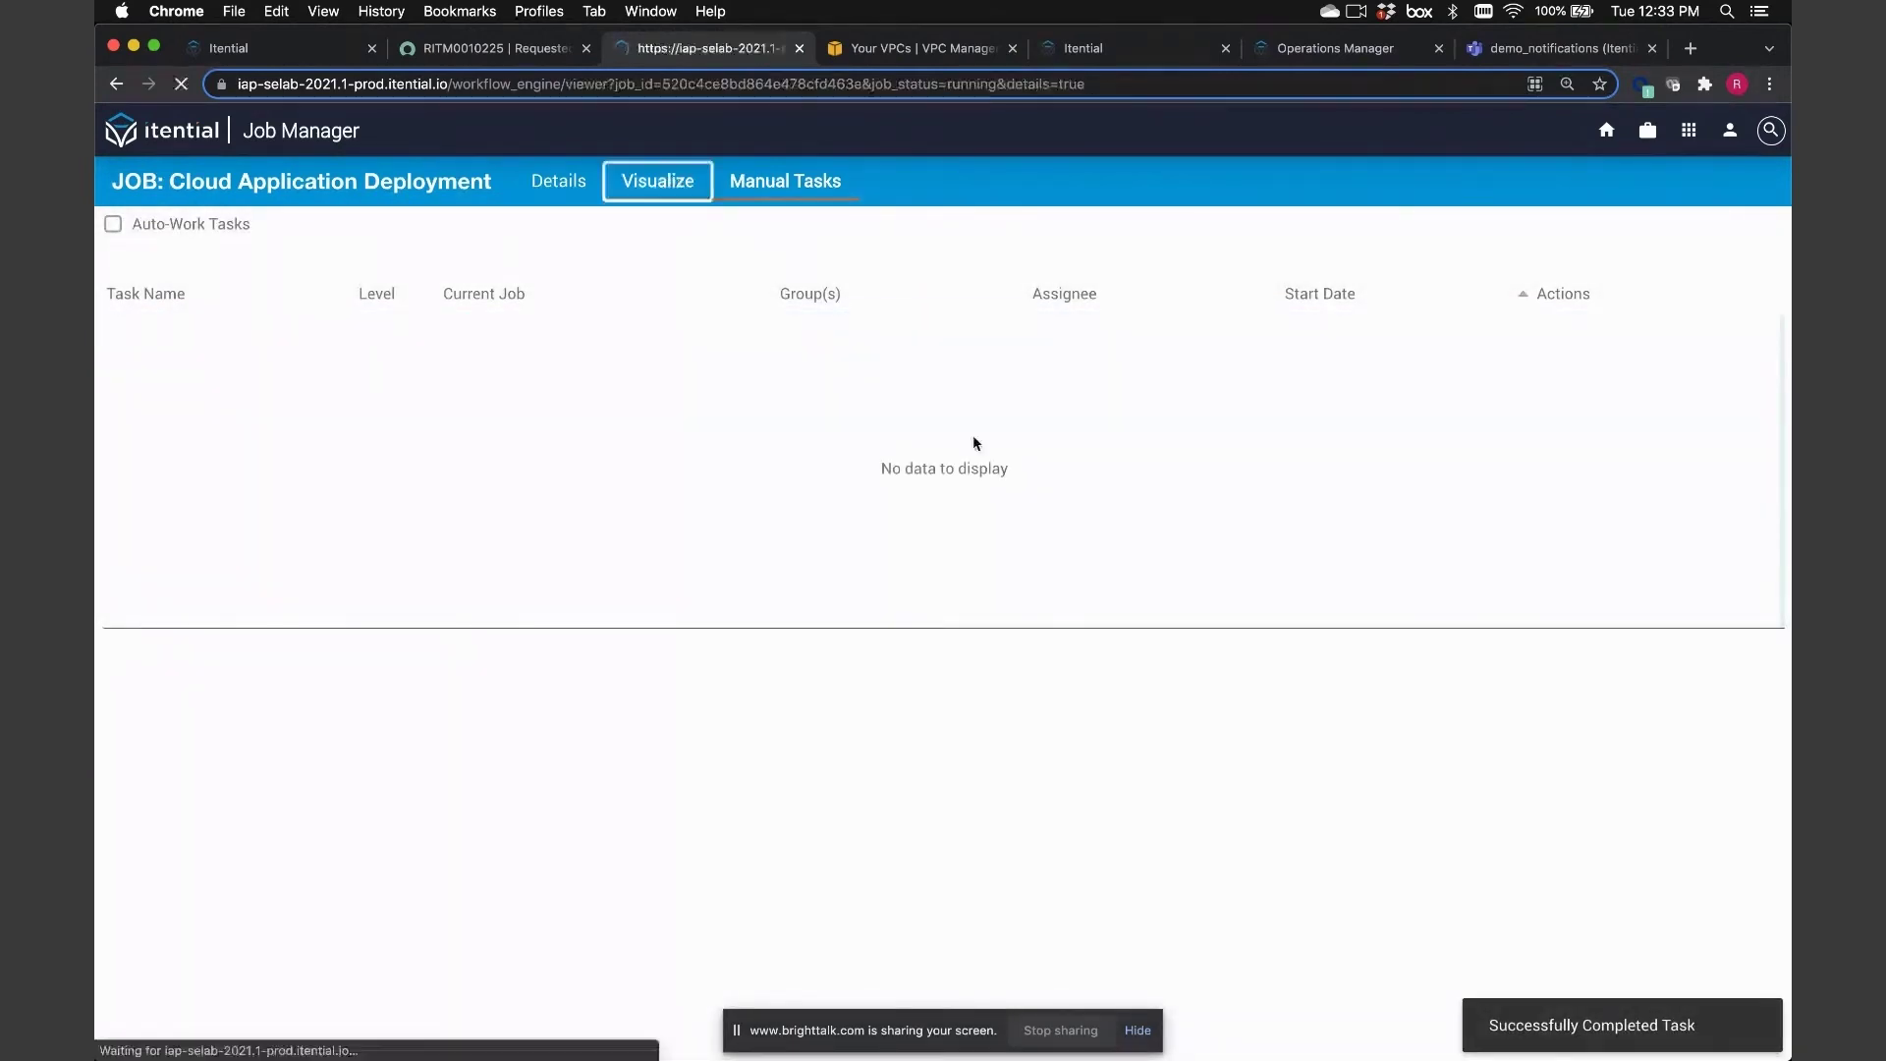
click(1607, 131)
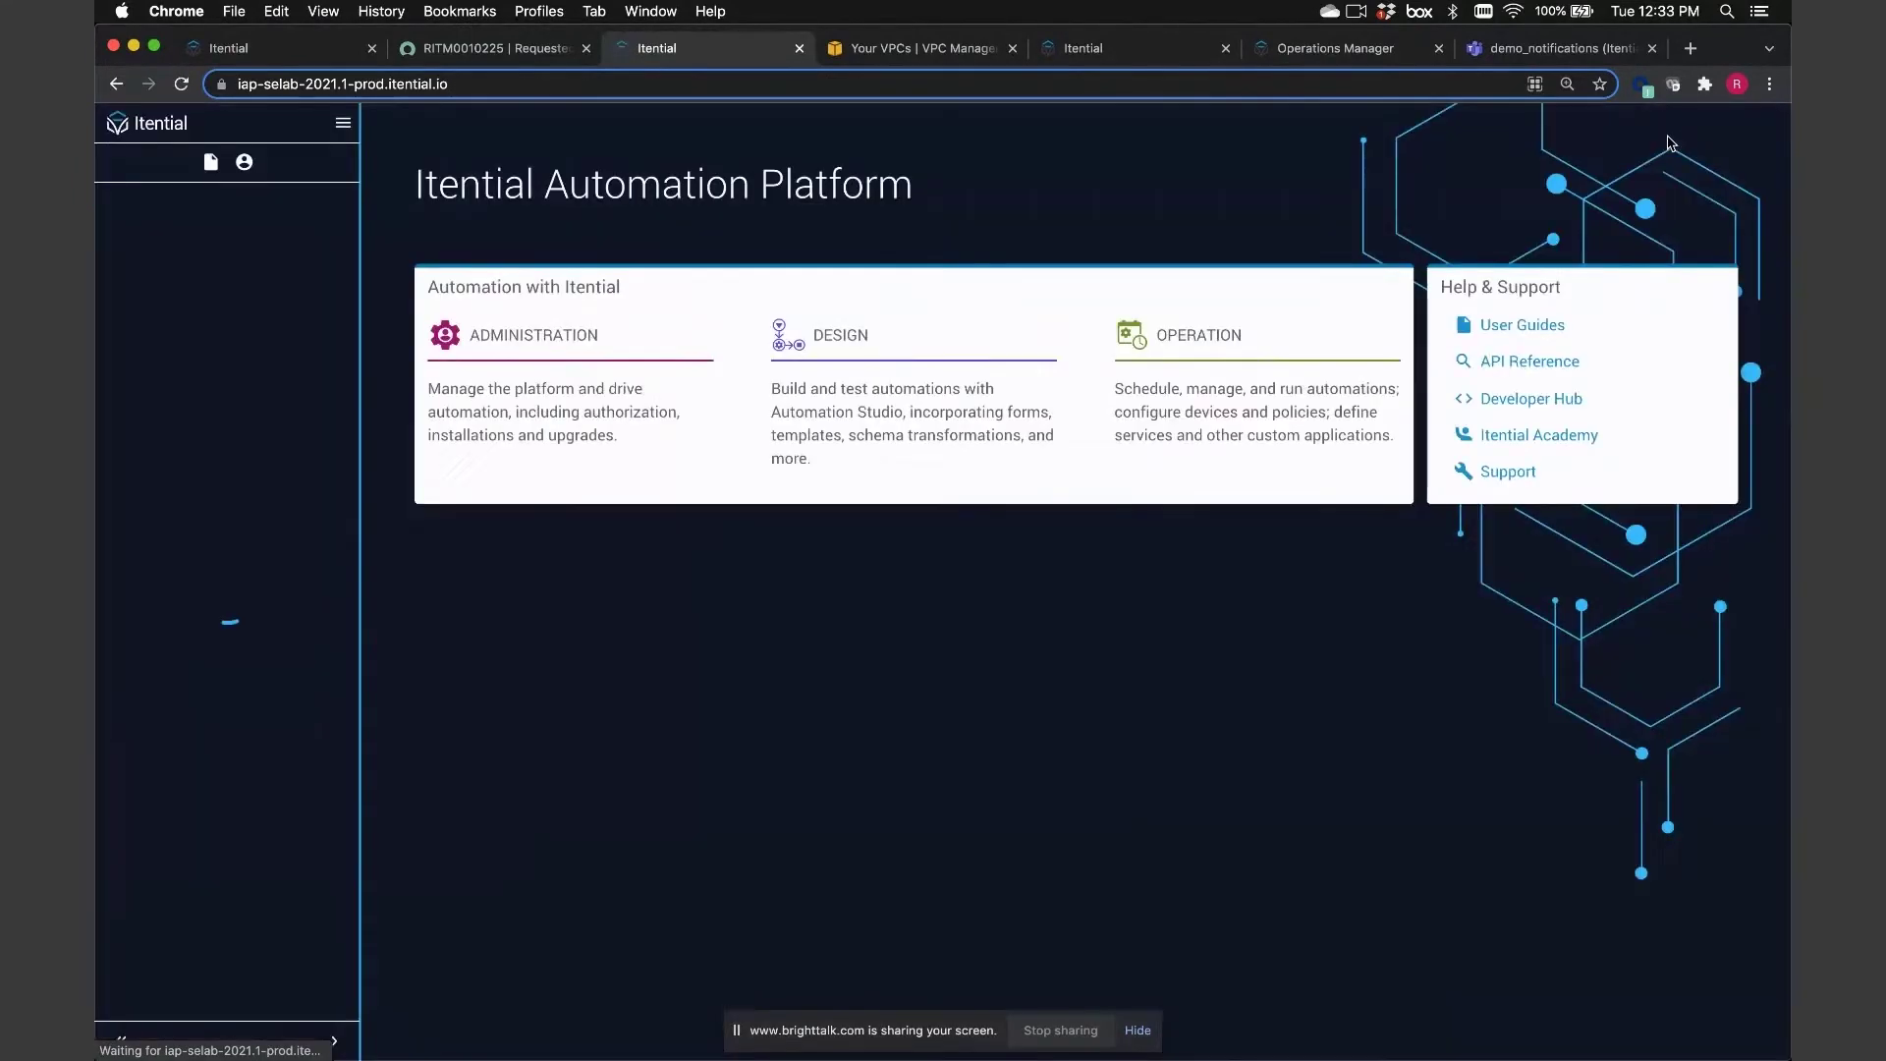
click(343, 123)
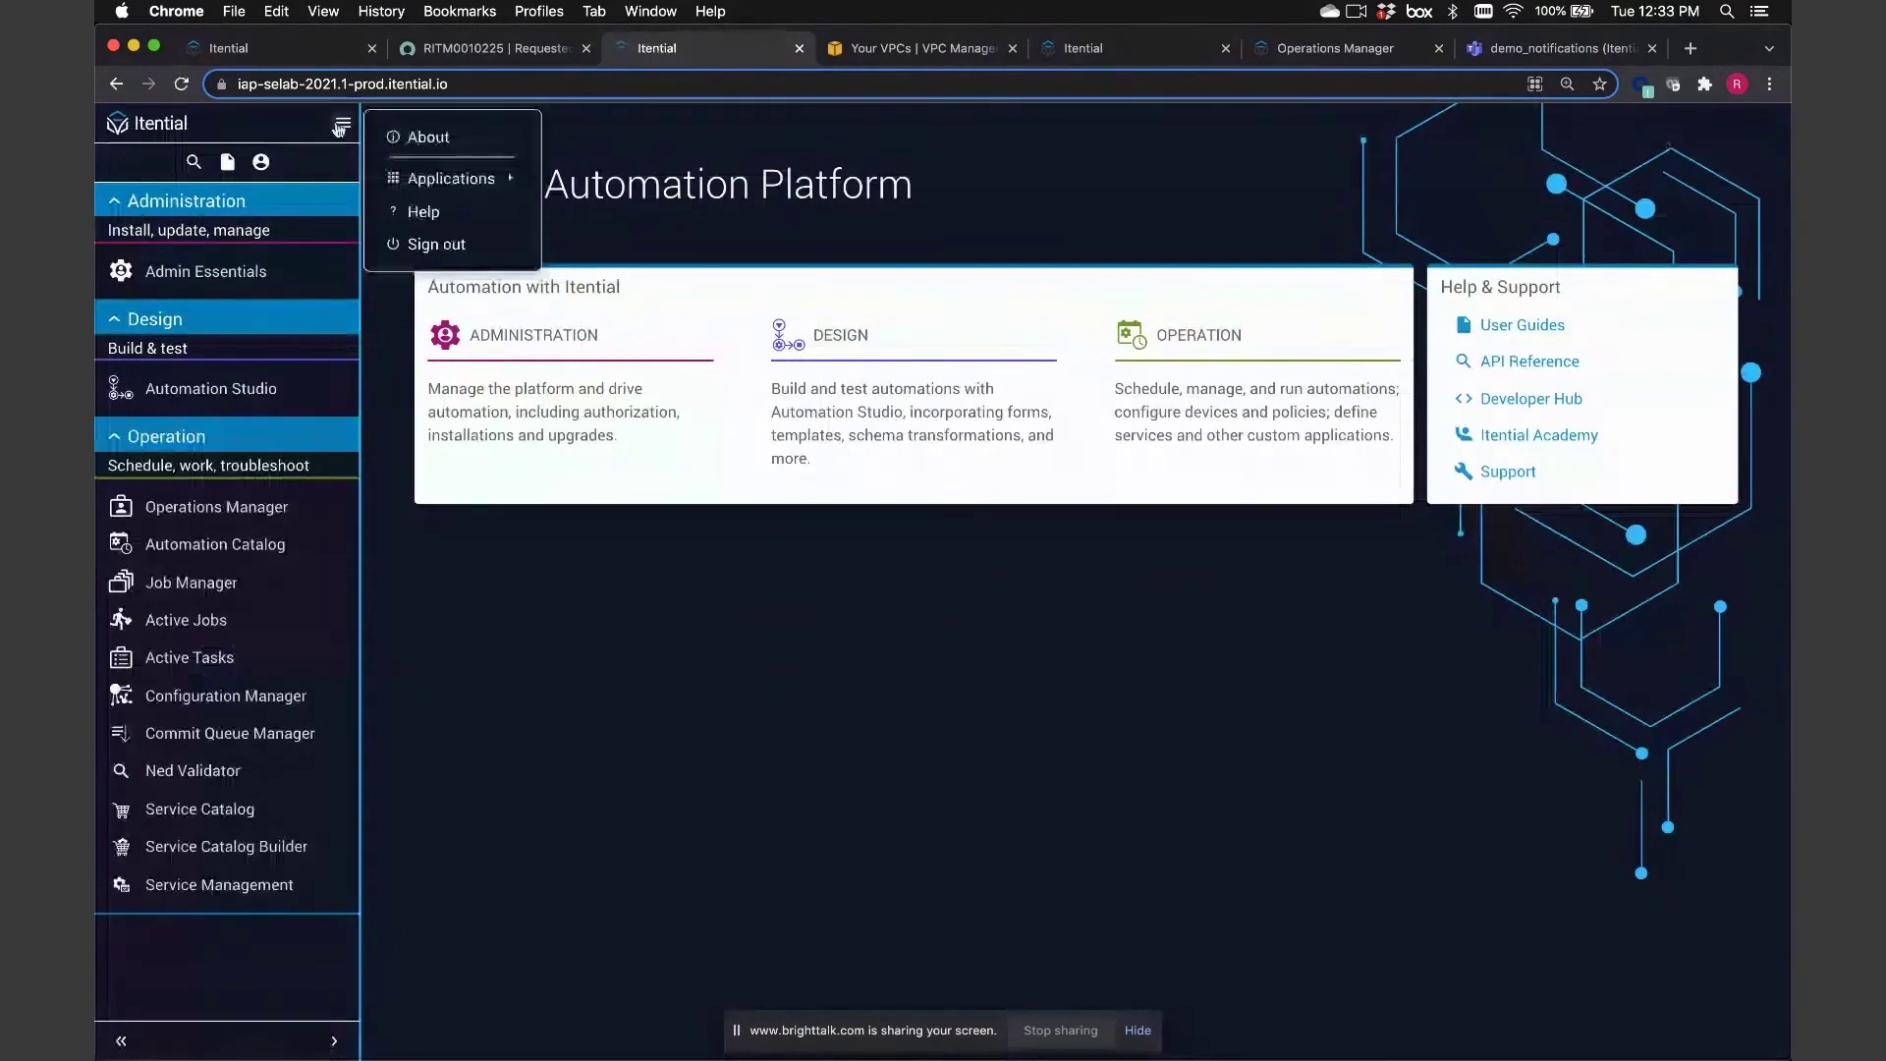
mouse_move(467, 195)
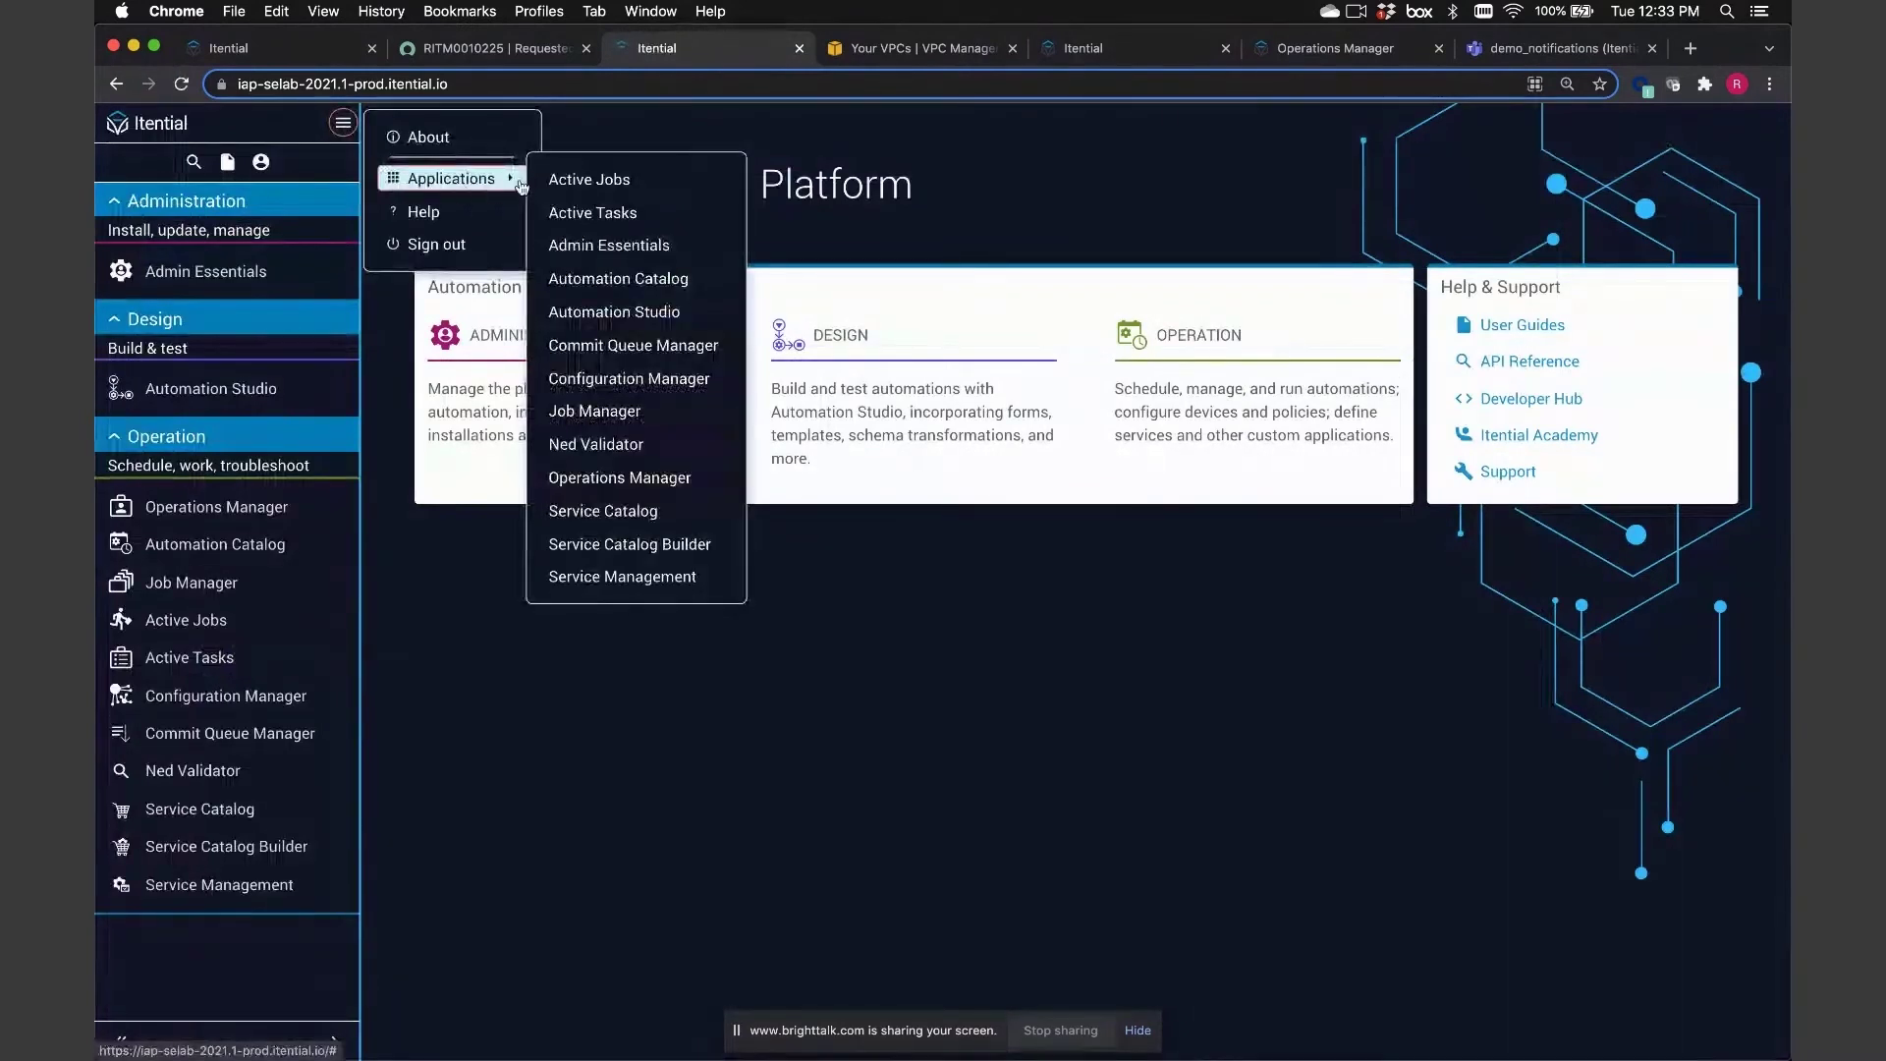
click(590, 180)
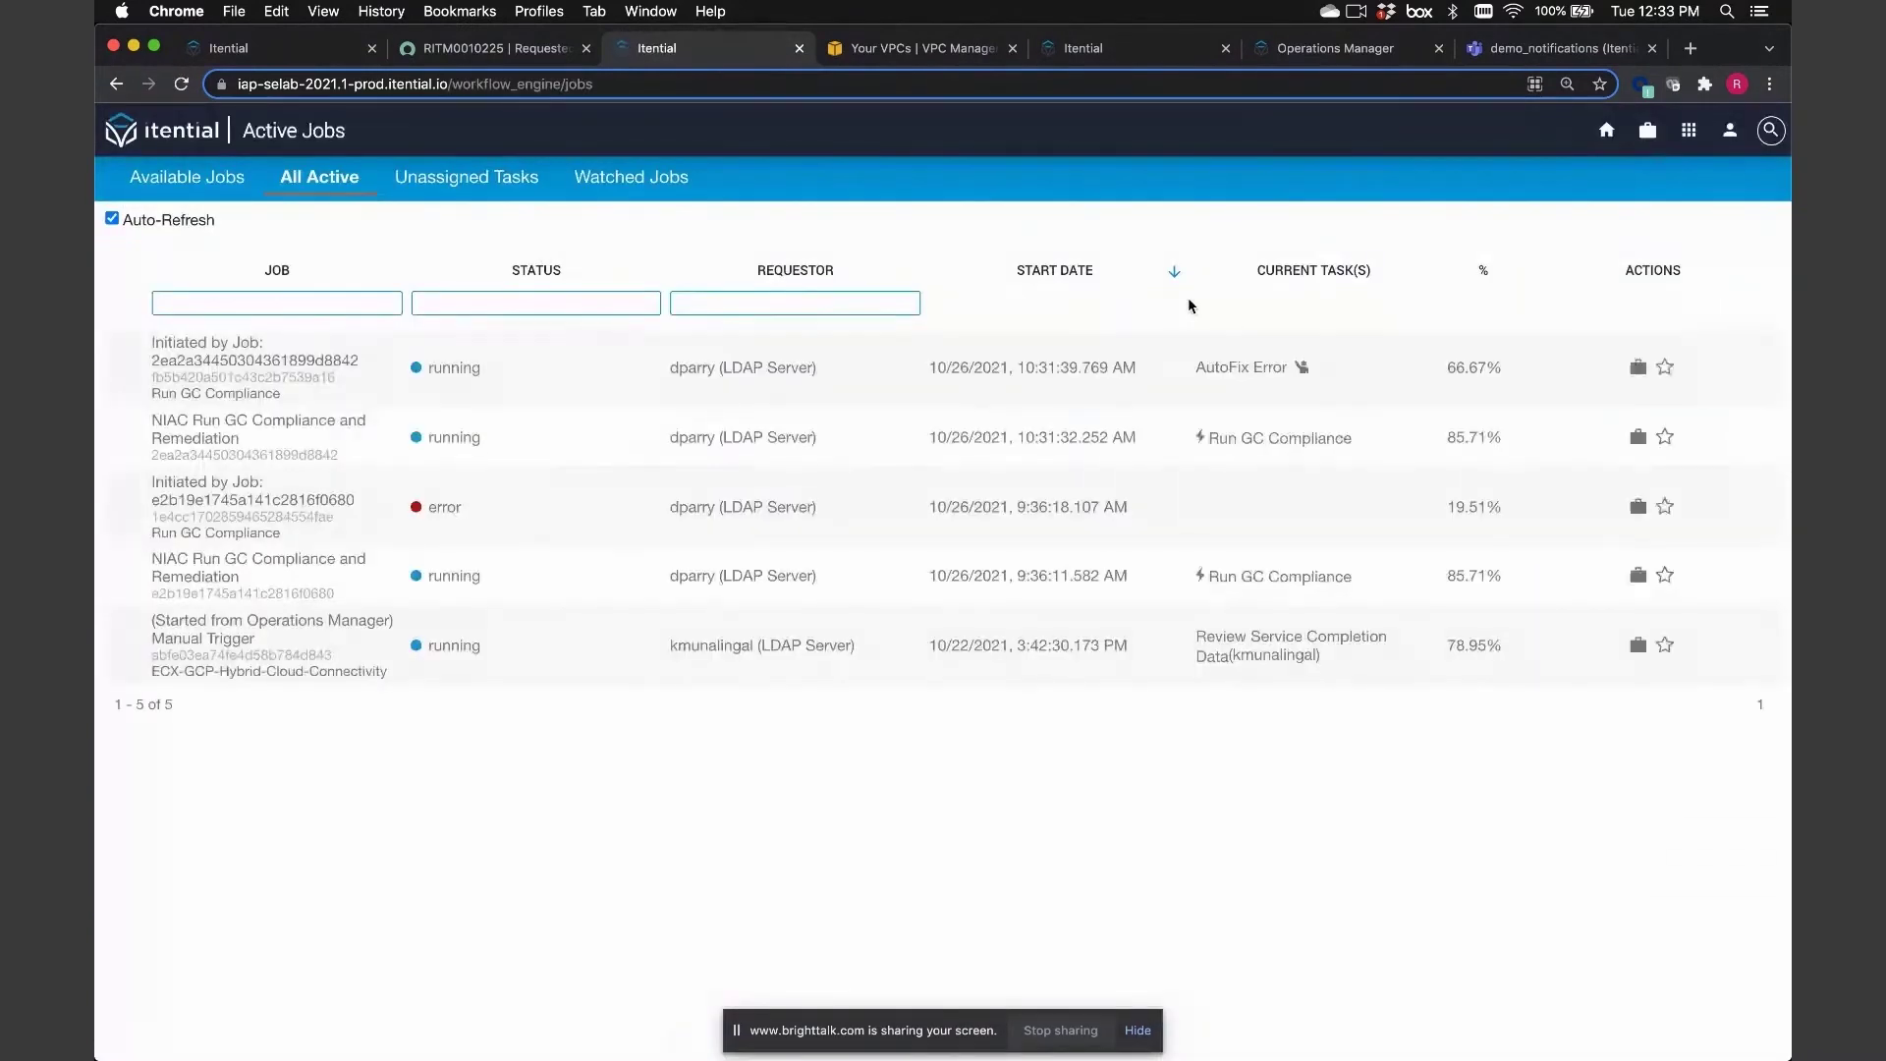
Switch back to ServiceNow and open a new Cloud Application Deployment request from the Automation Catalog
click(541, 48)
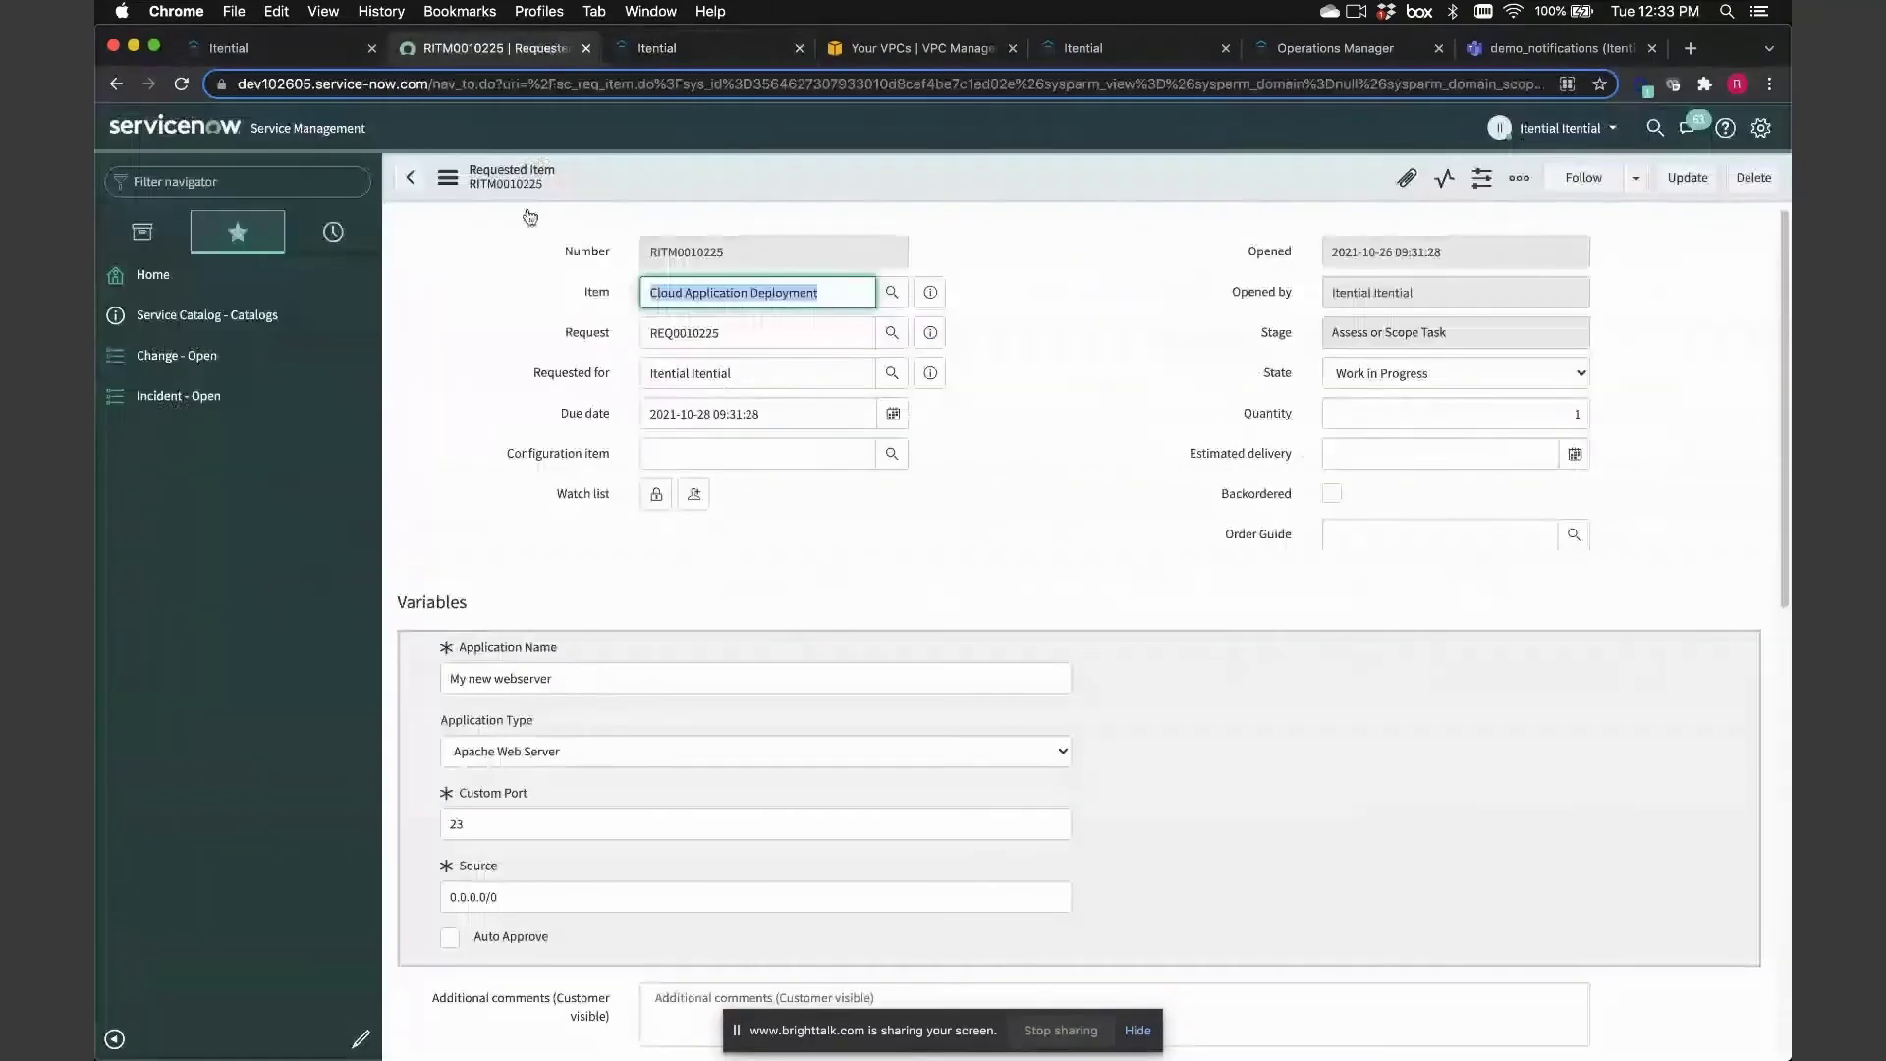
click(186, 314)
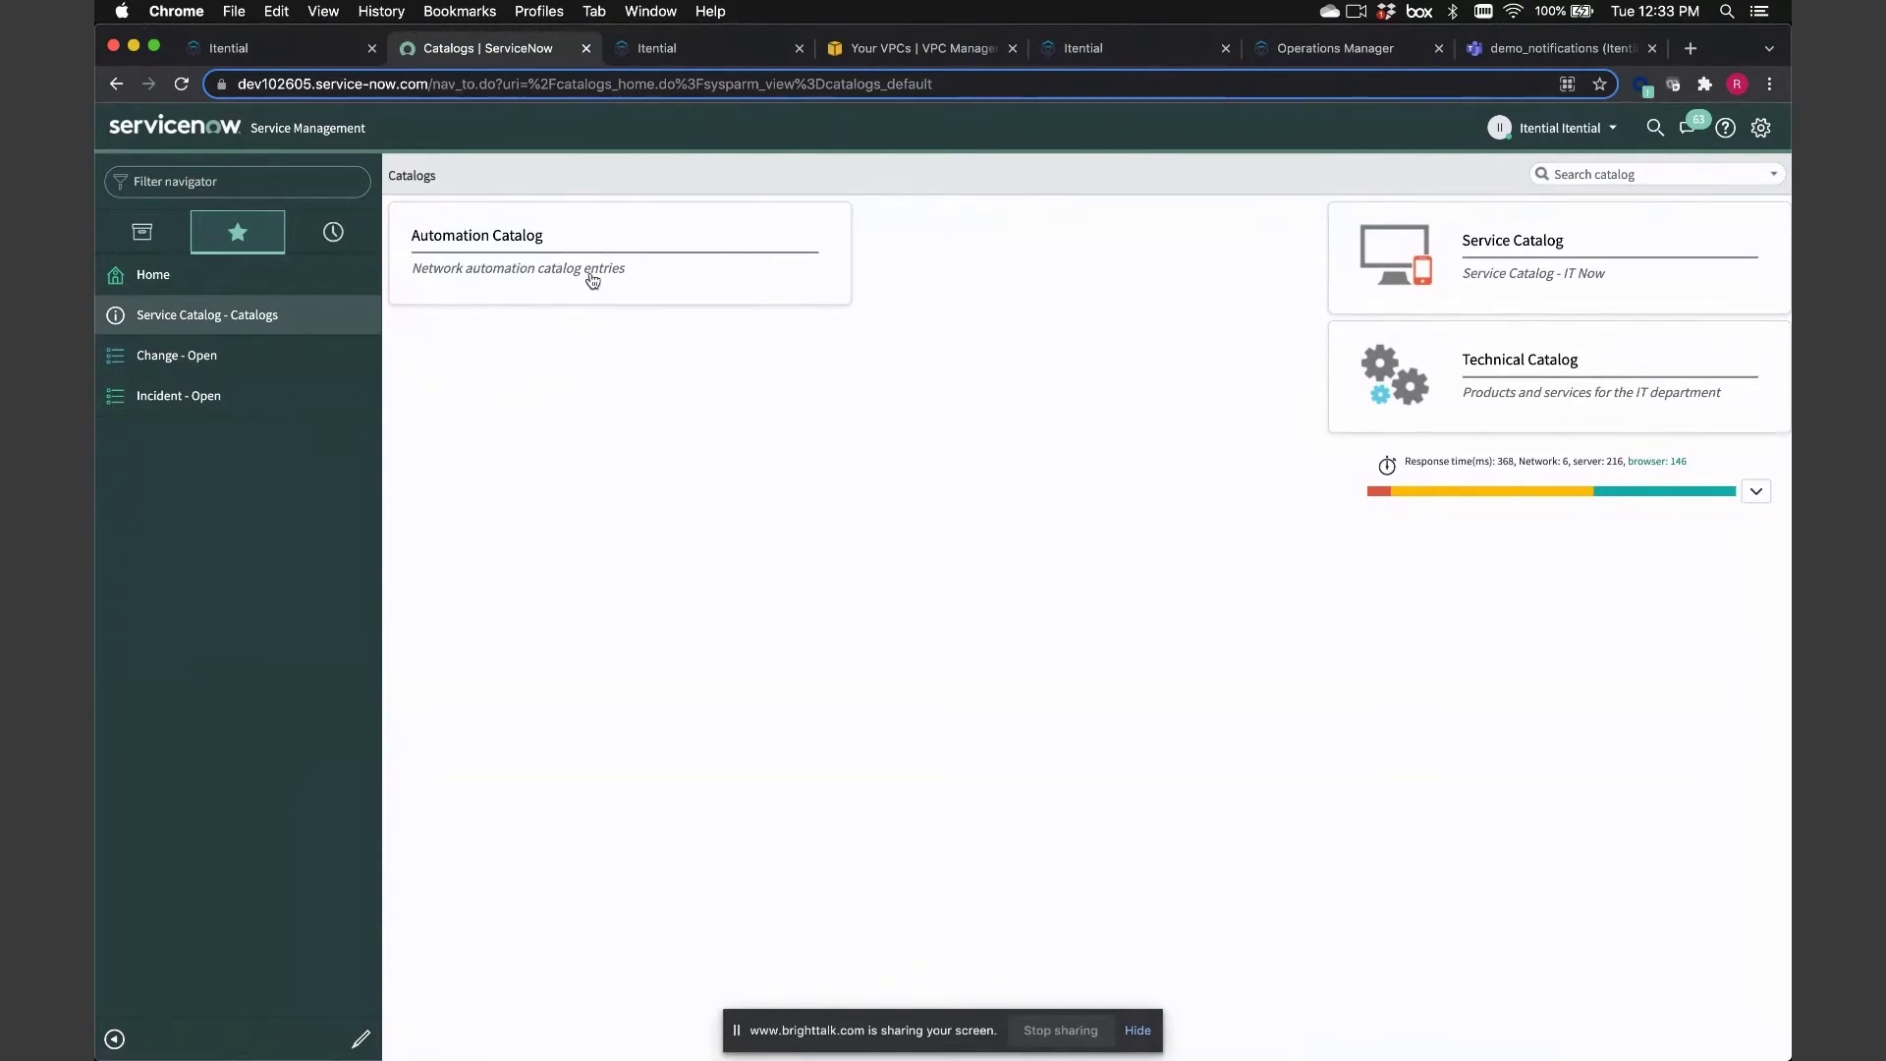
click(530, 238)
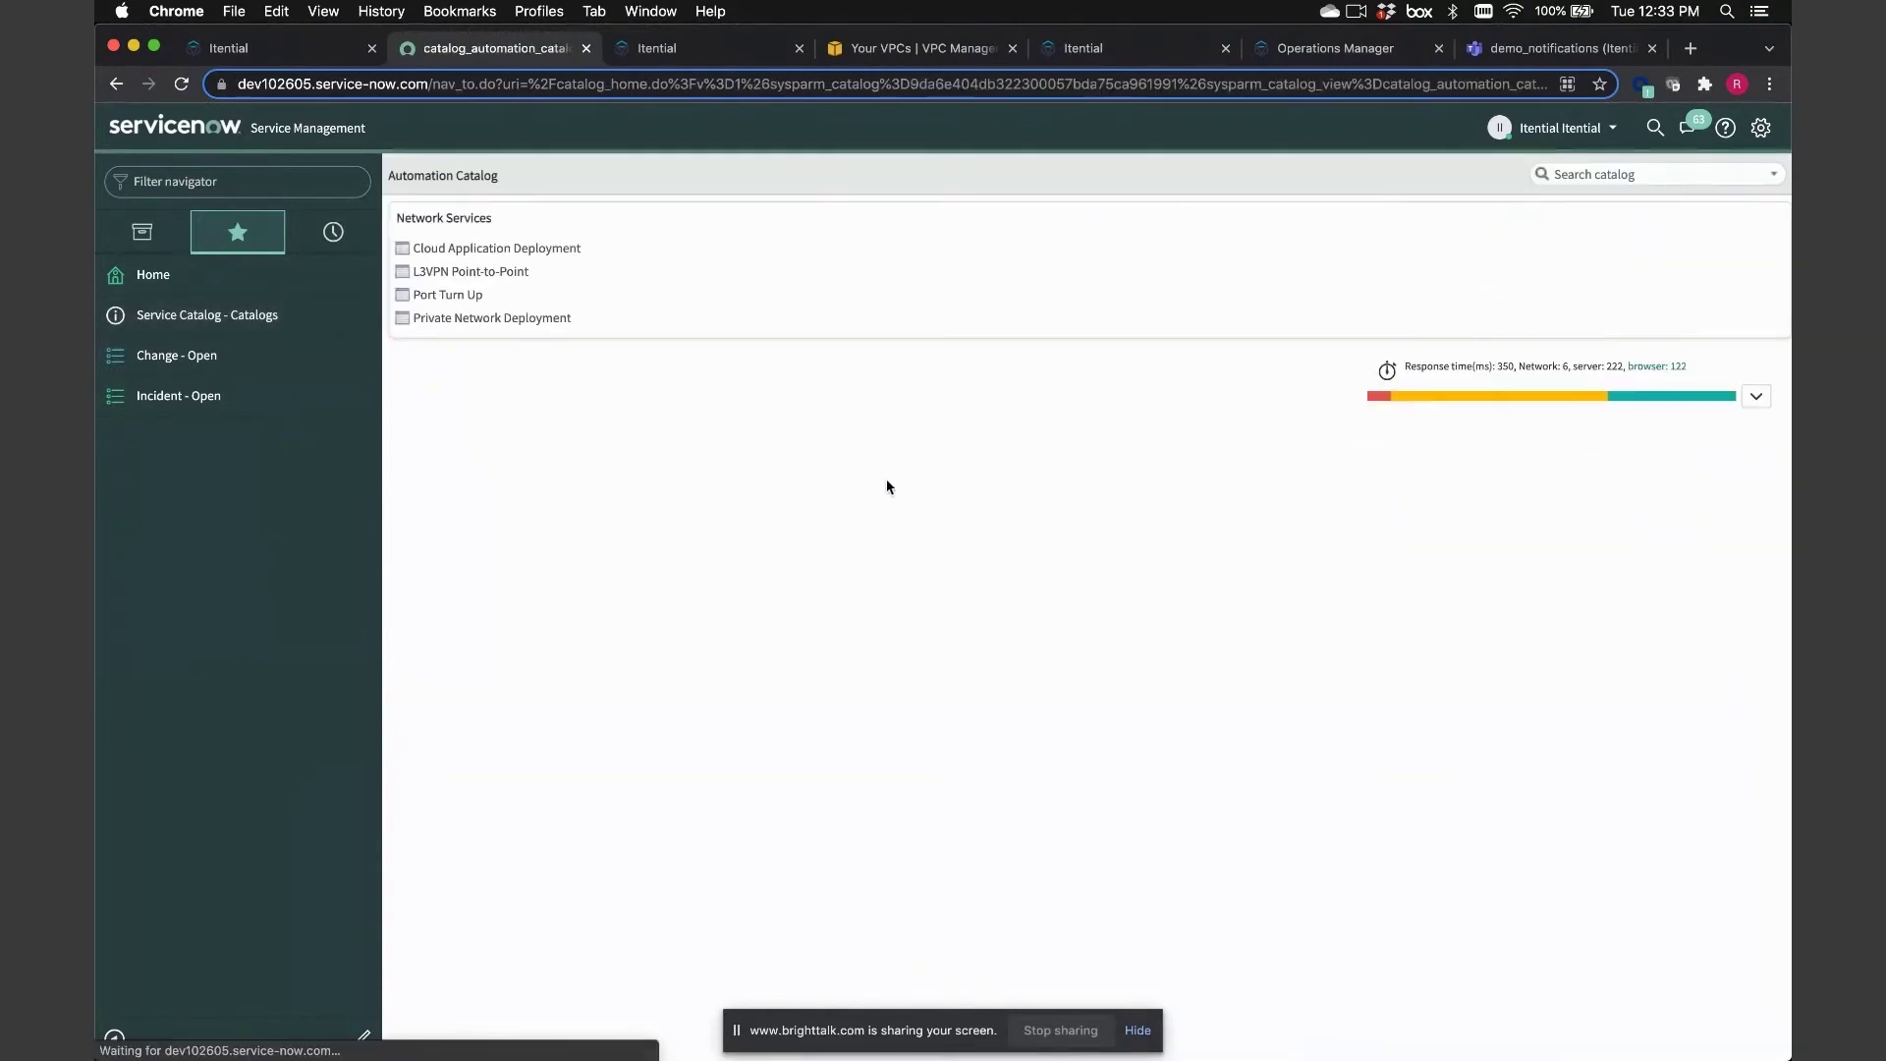
click(574, 249)
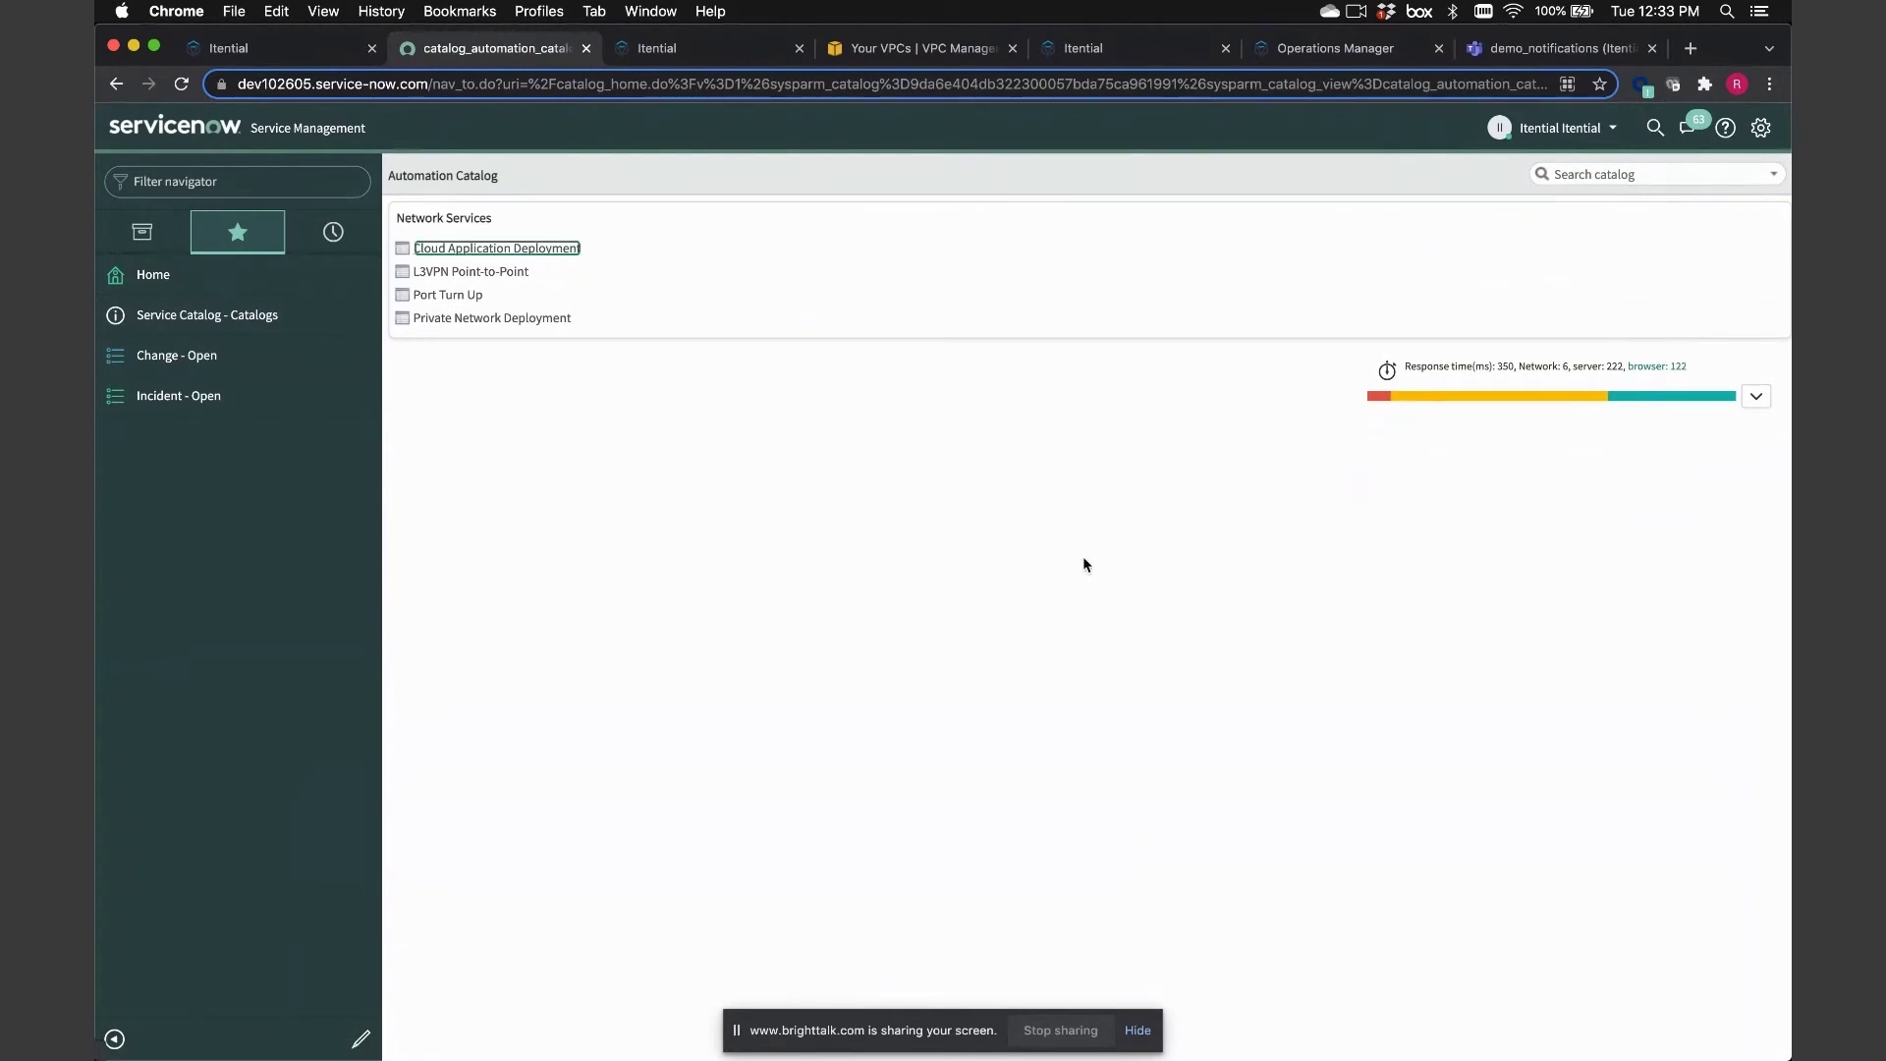
Order the deployment with application name "ONUG Web Server", custom port 8080 and source 12.139.182.194/32
text(ONUG)
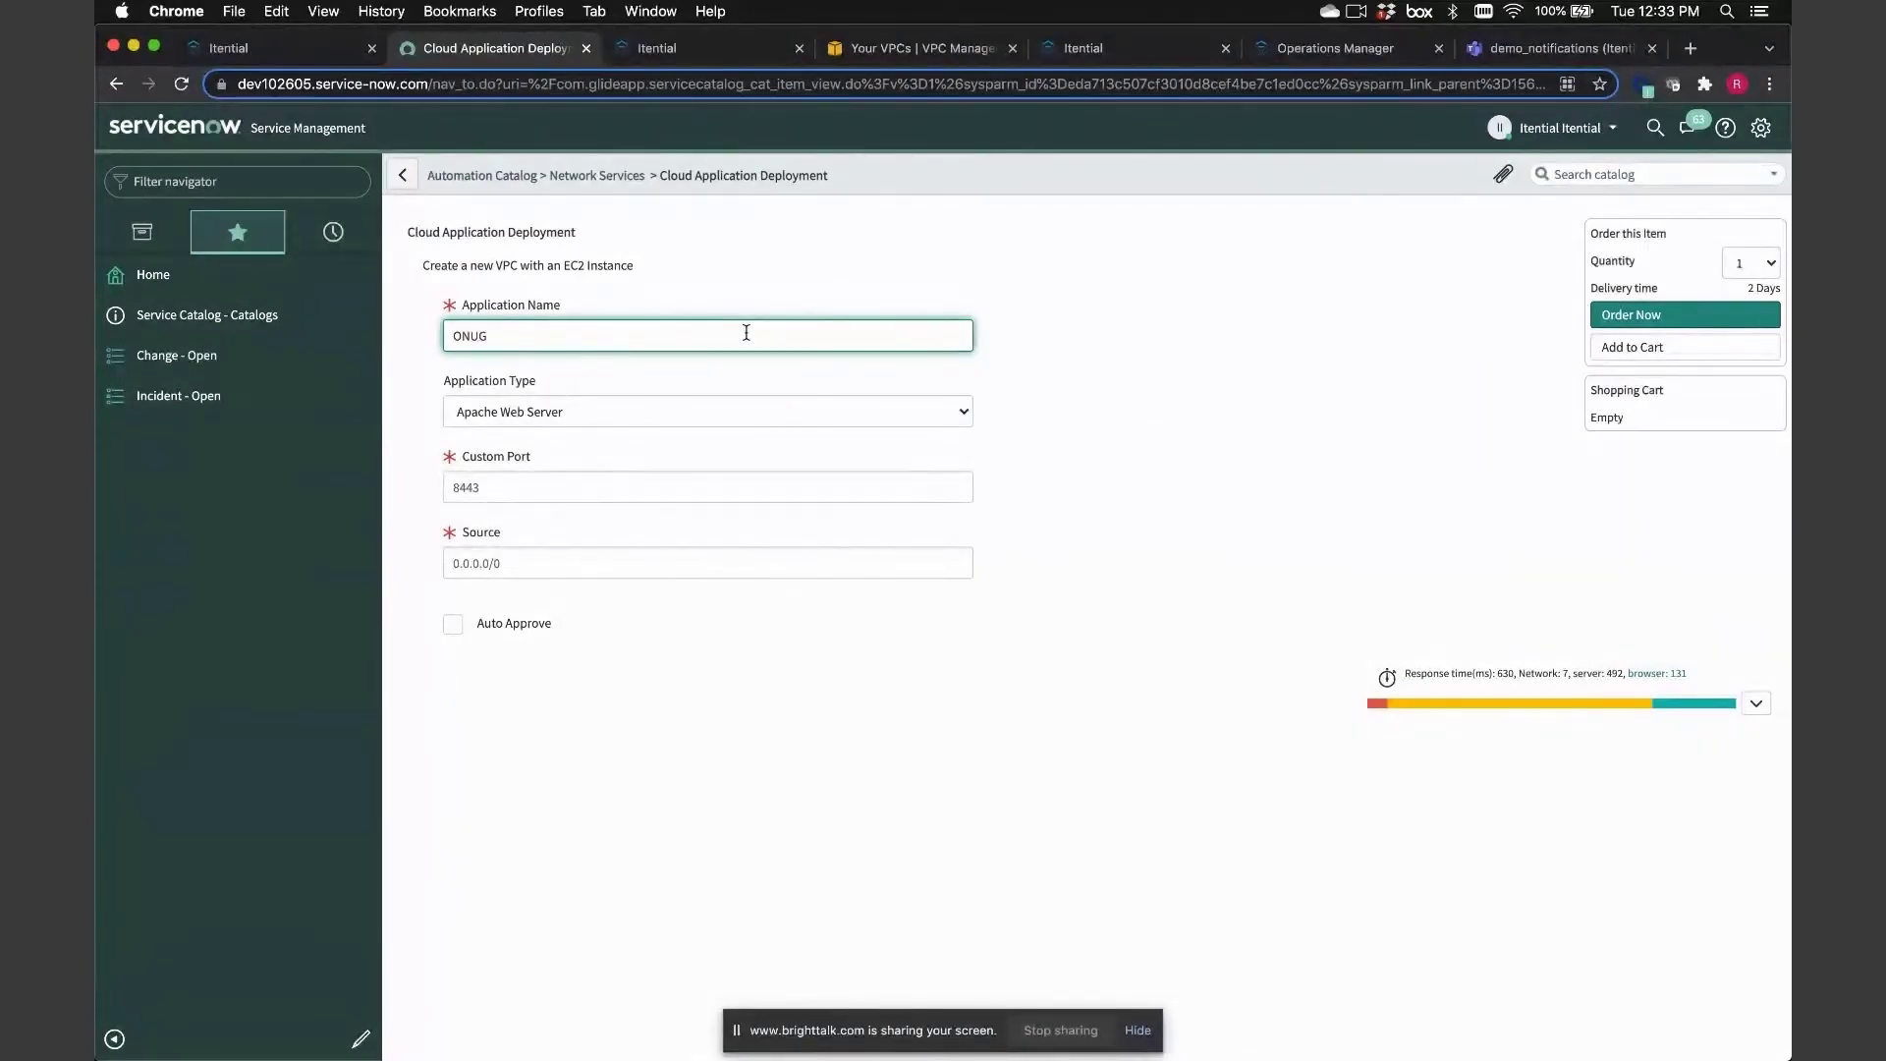
text( Web Server)
click(658, 479)
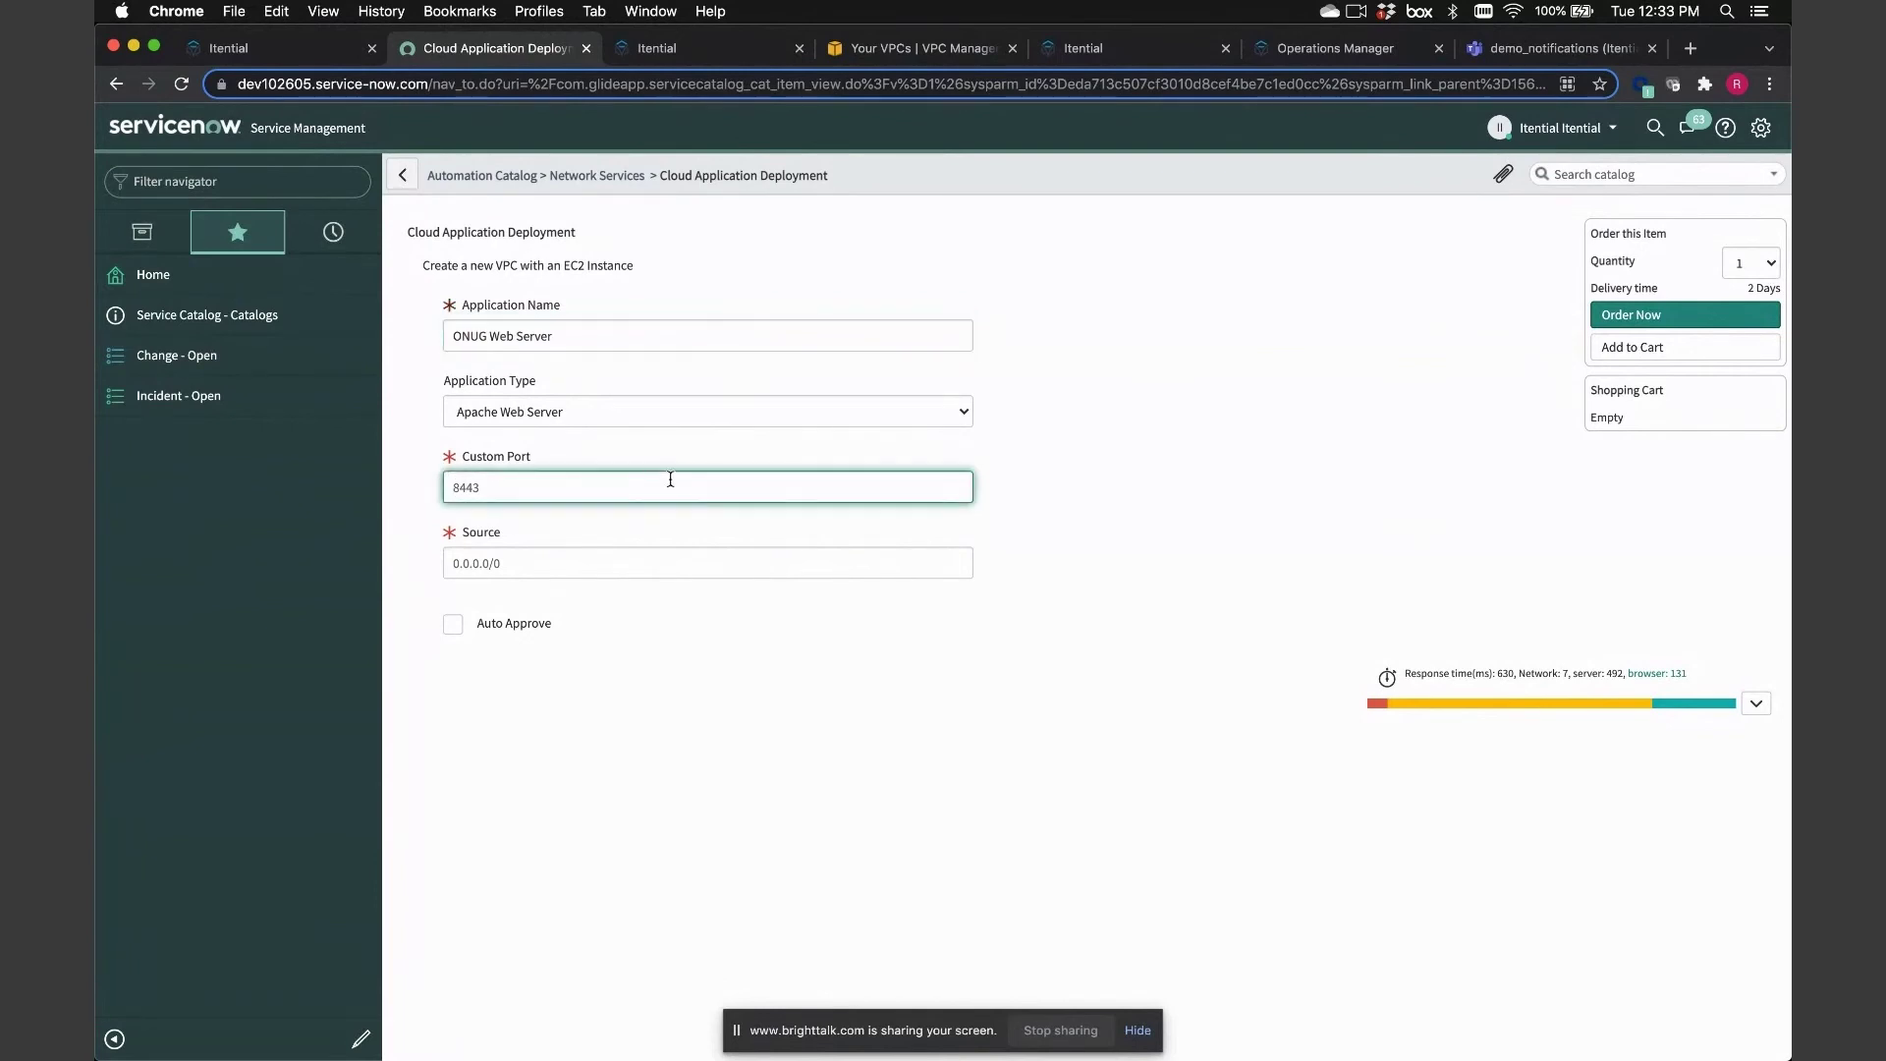
text(8080)
click(631, 561)
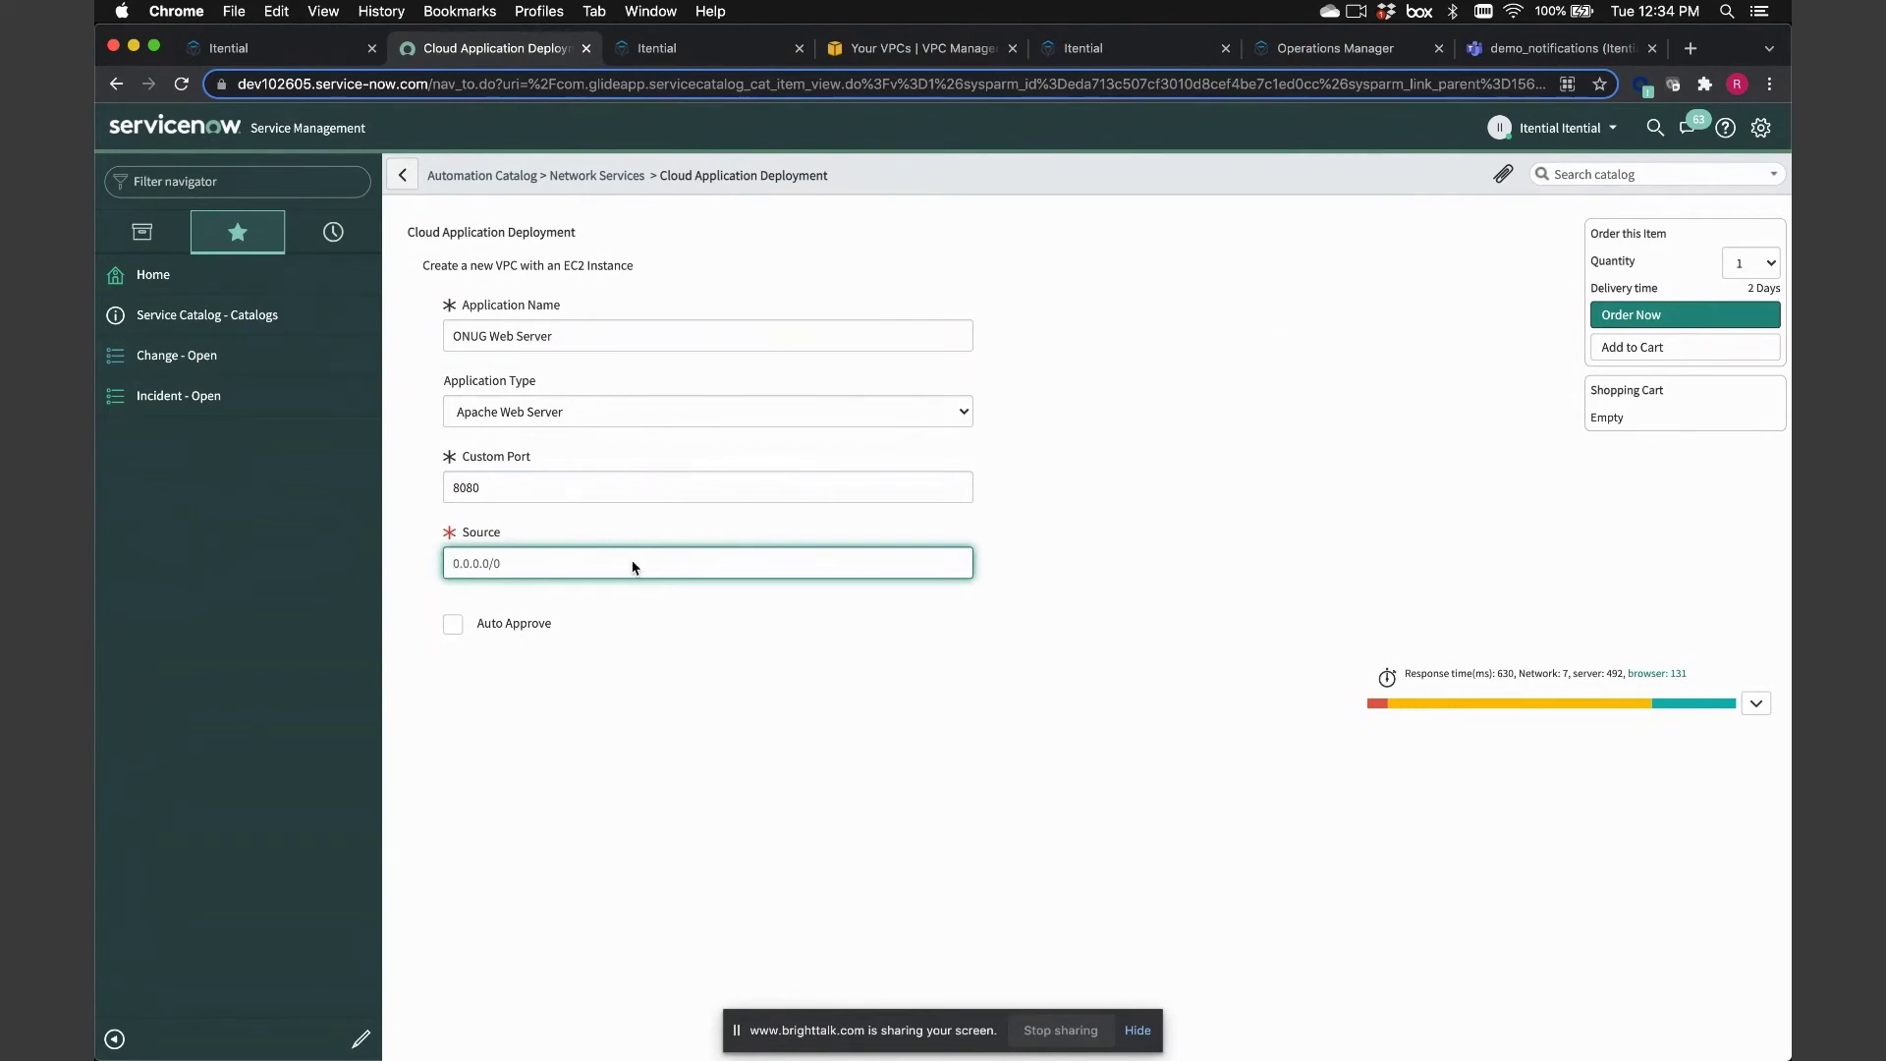
key(super+space)
key(Escape)
text(12.139.182.194/32)
click(1599, 316)
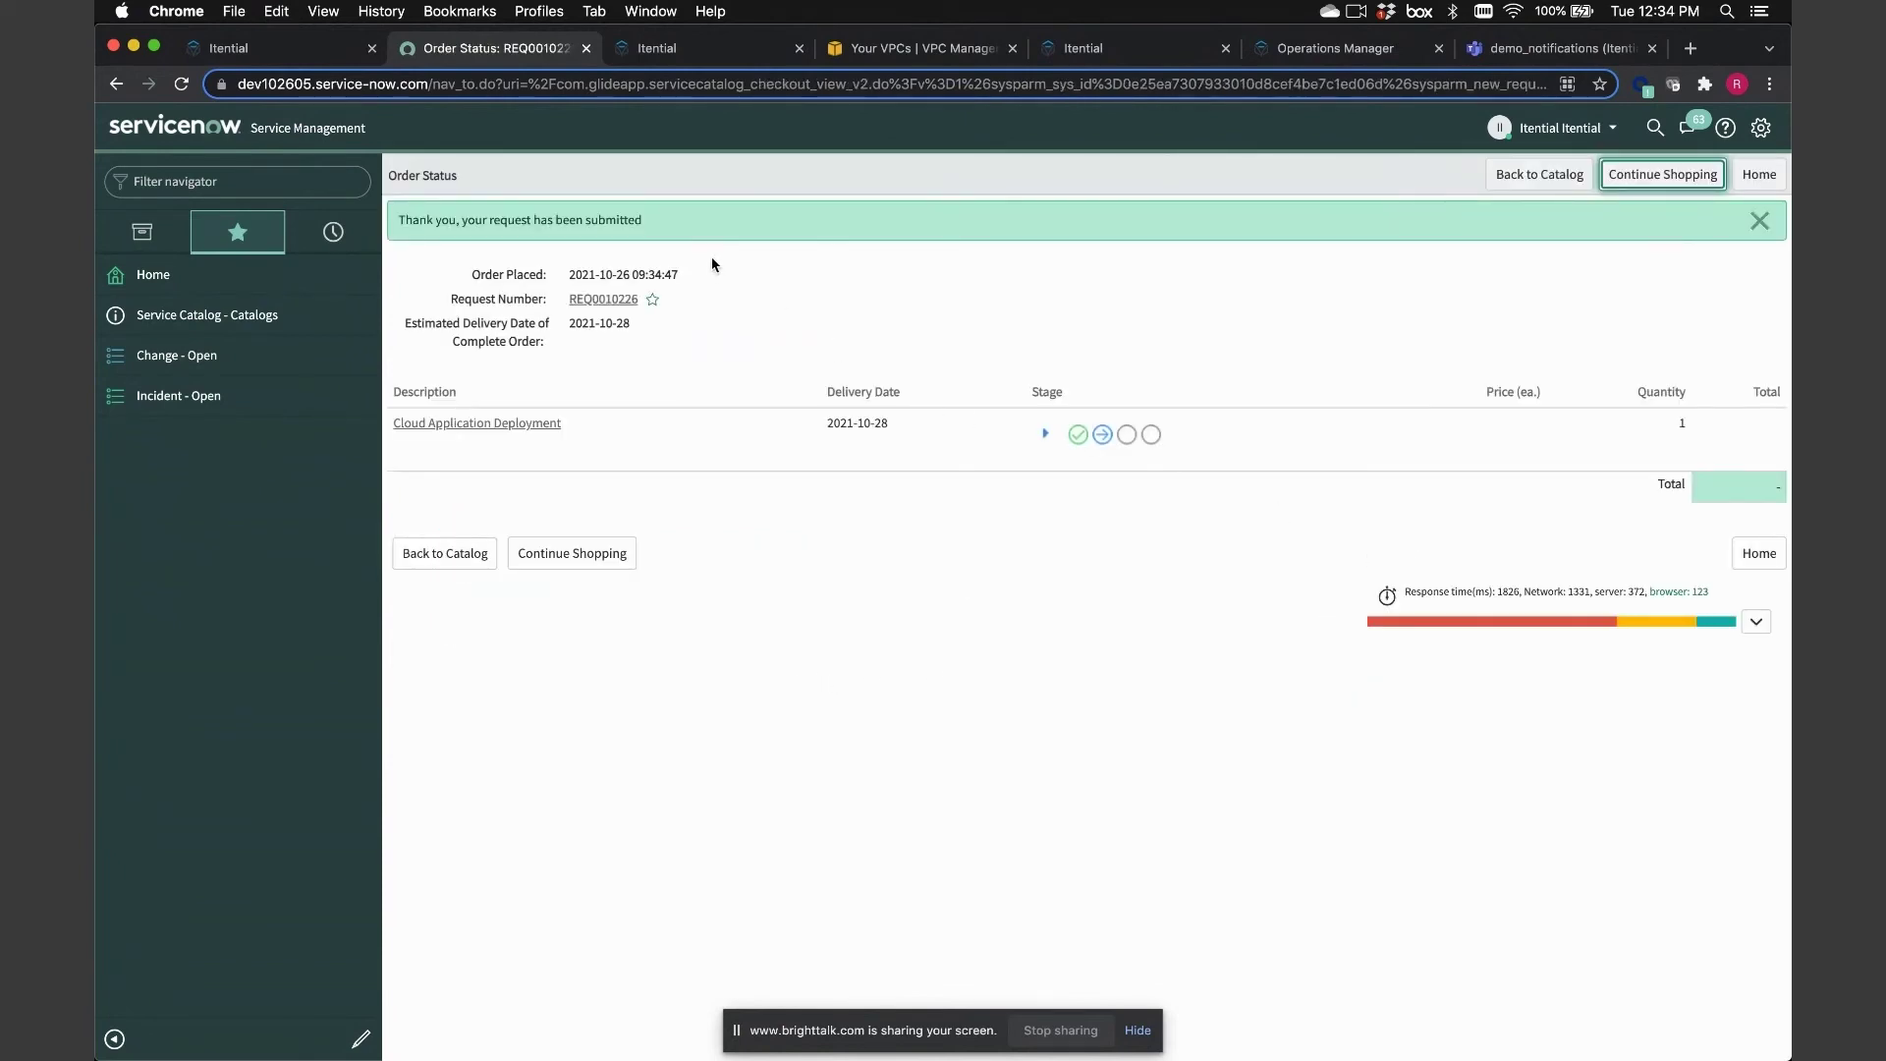
Open the requested item for the Cloud Application Deployment, set its state to Work in Progress and save it
click(470, 432)
click(1414, 372)
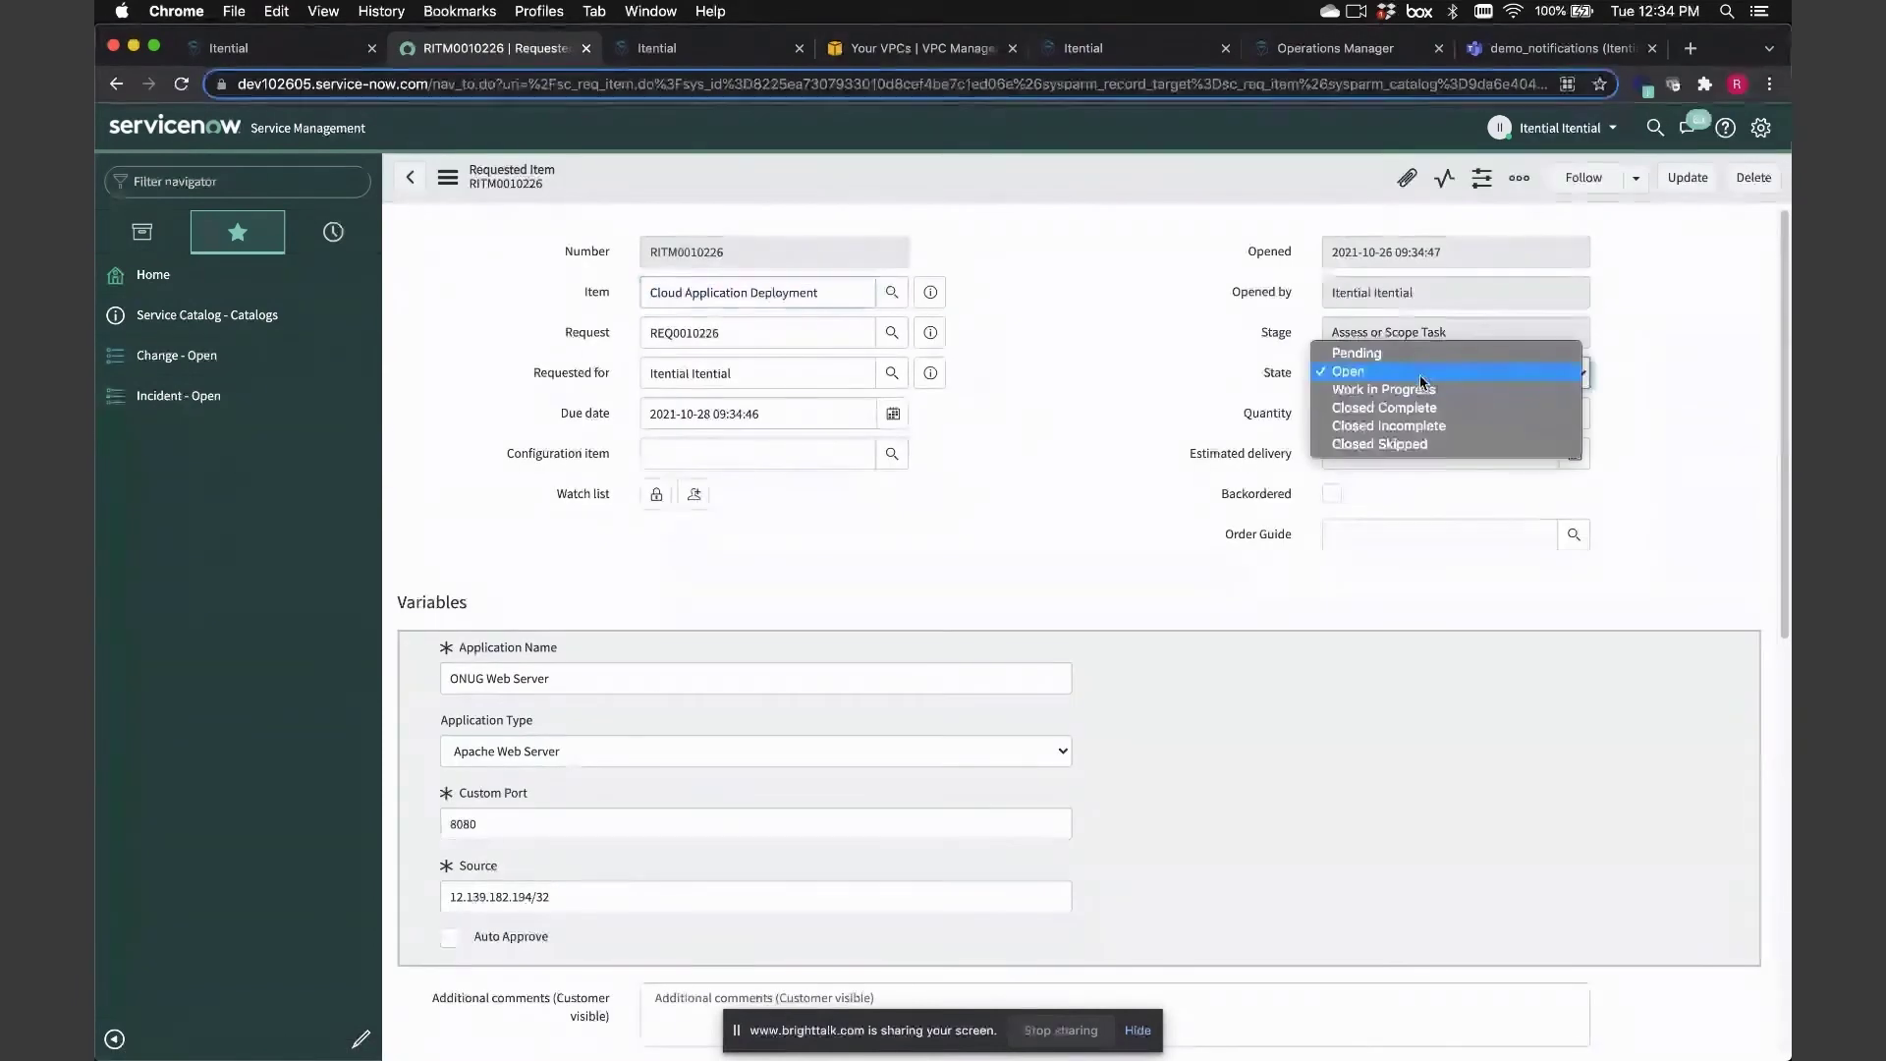
click(1418, 391)
right_click(1104, 197)
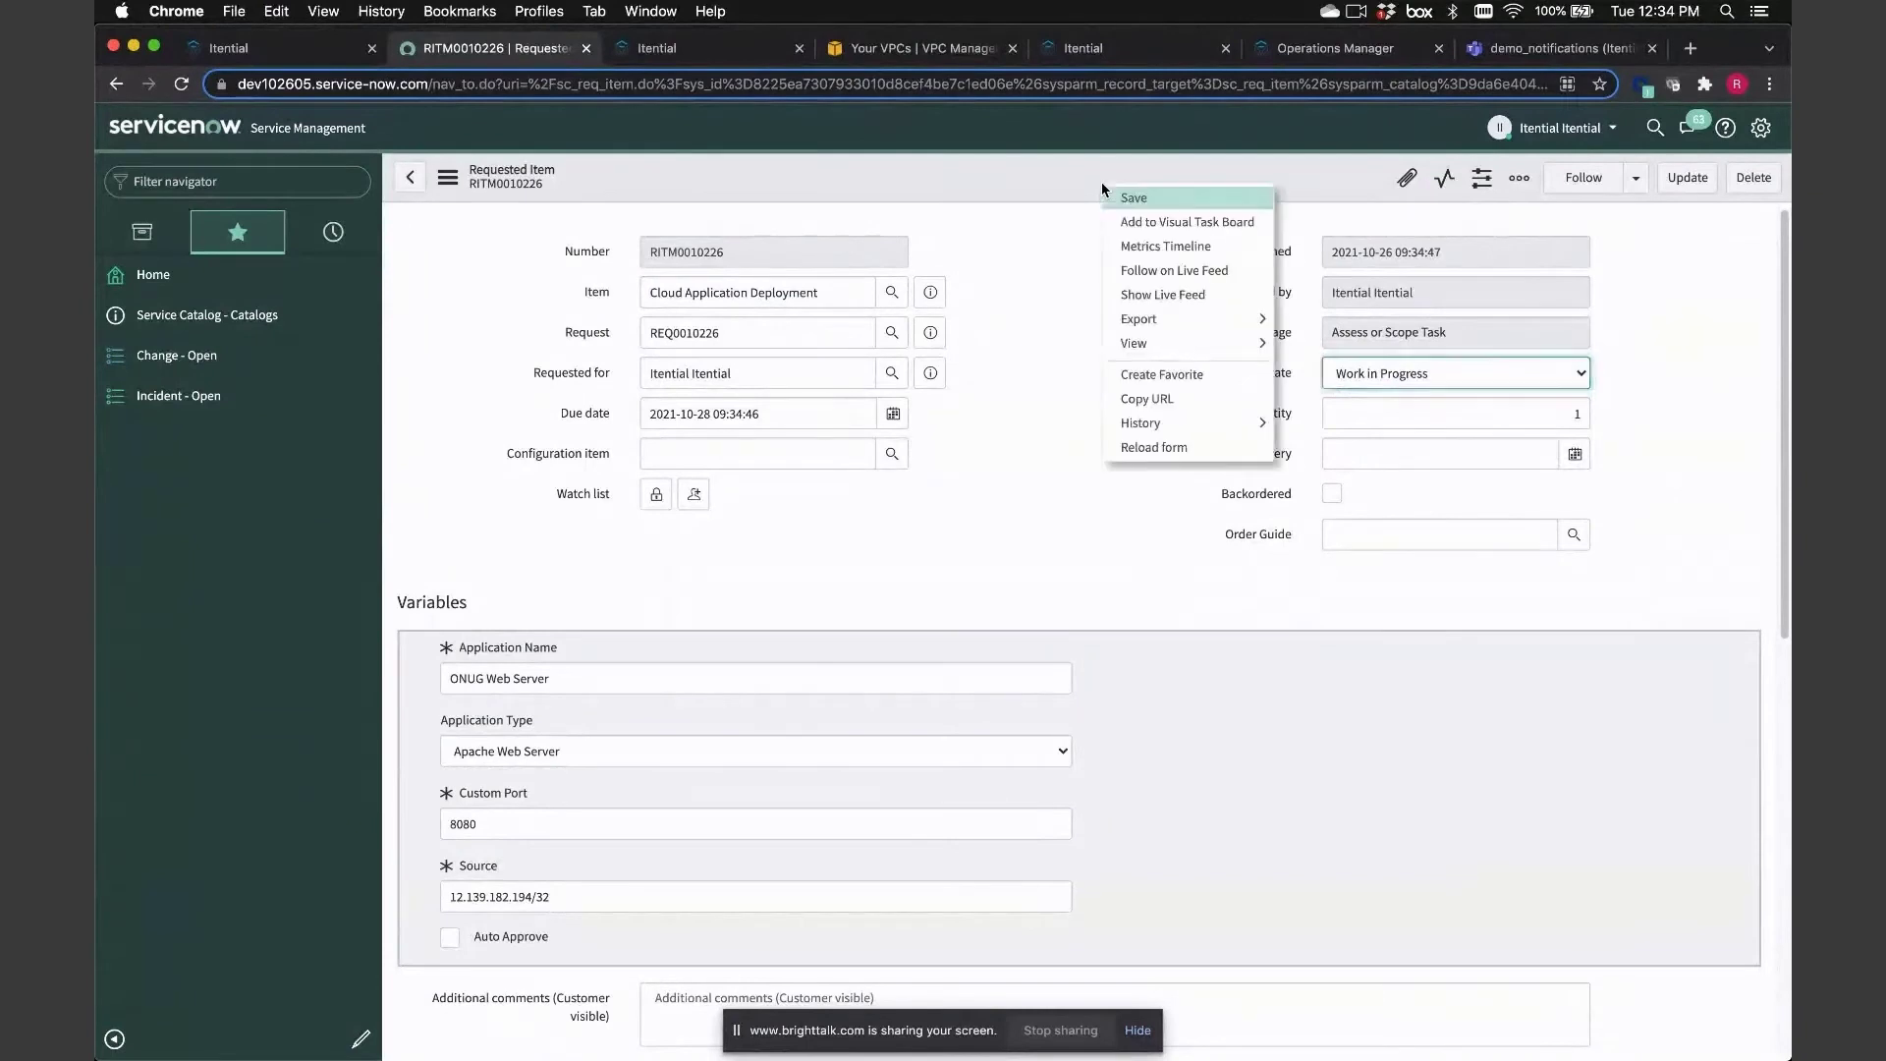
click(1130, 199)
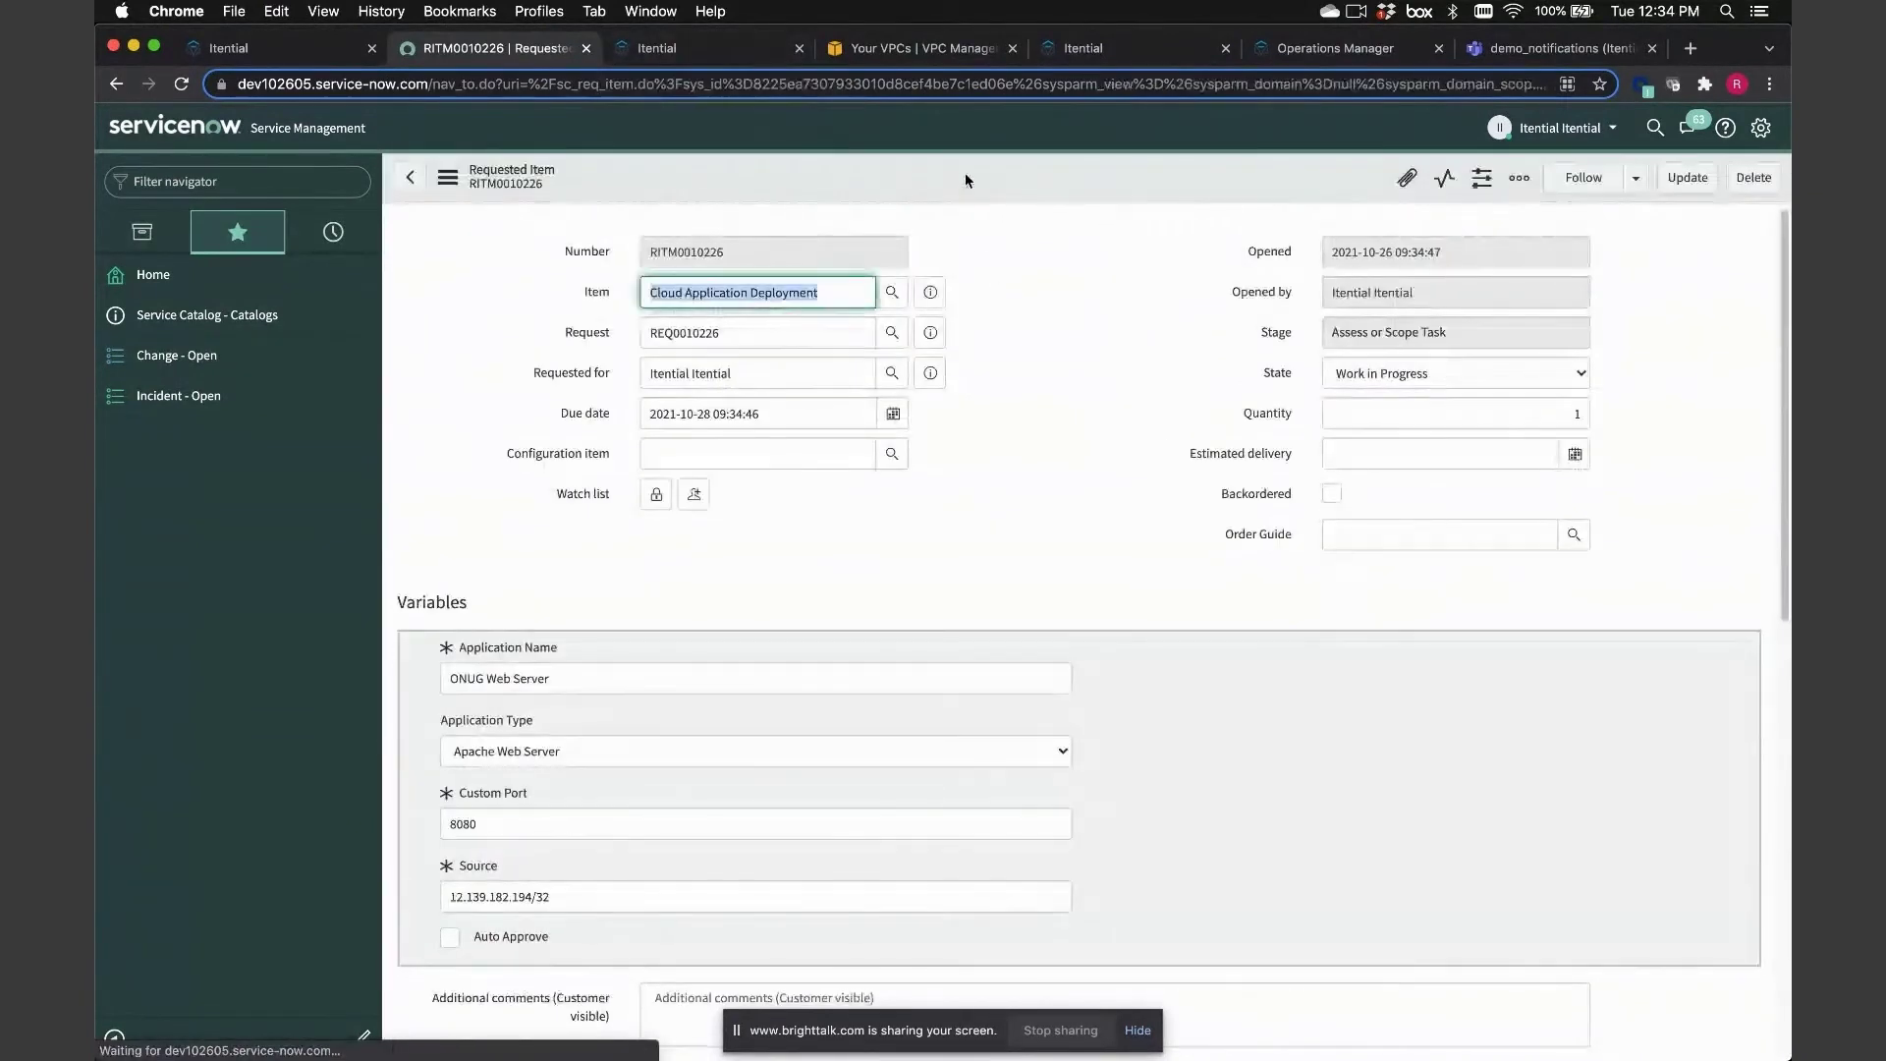
Switch to Itential's Active Jobs list and open the workflow diagram of the newly started Cloud Application Deployment job
click(721, 55)
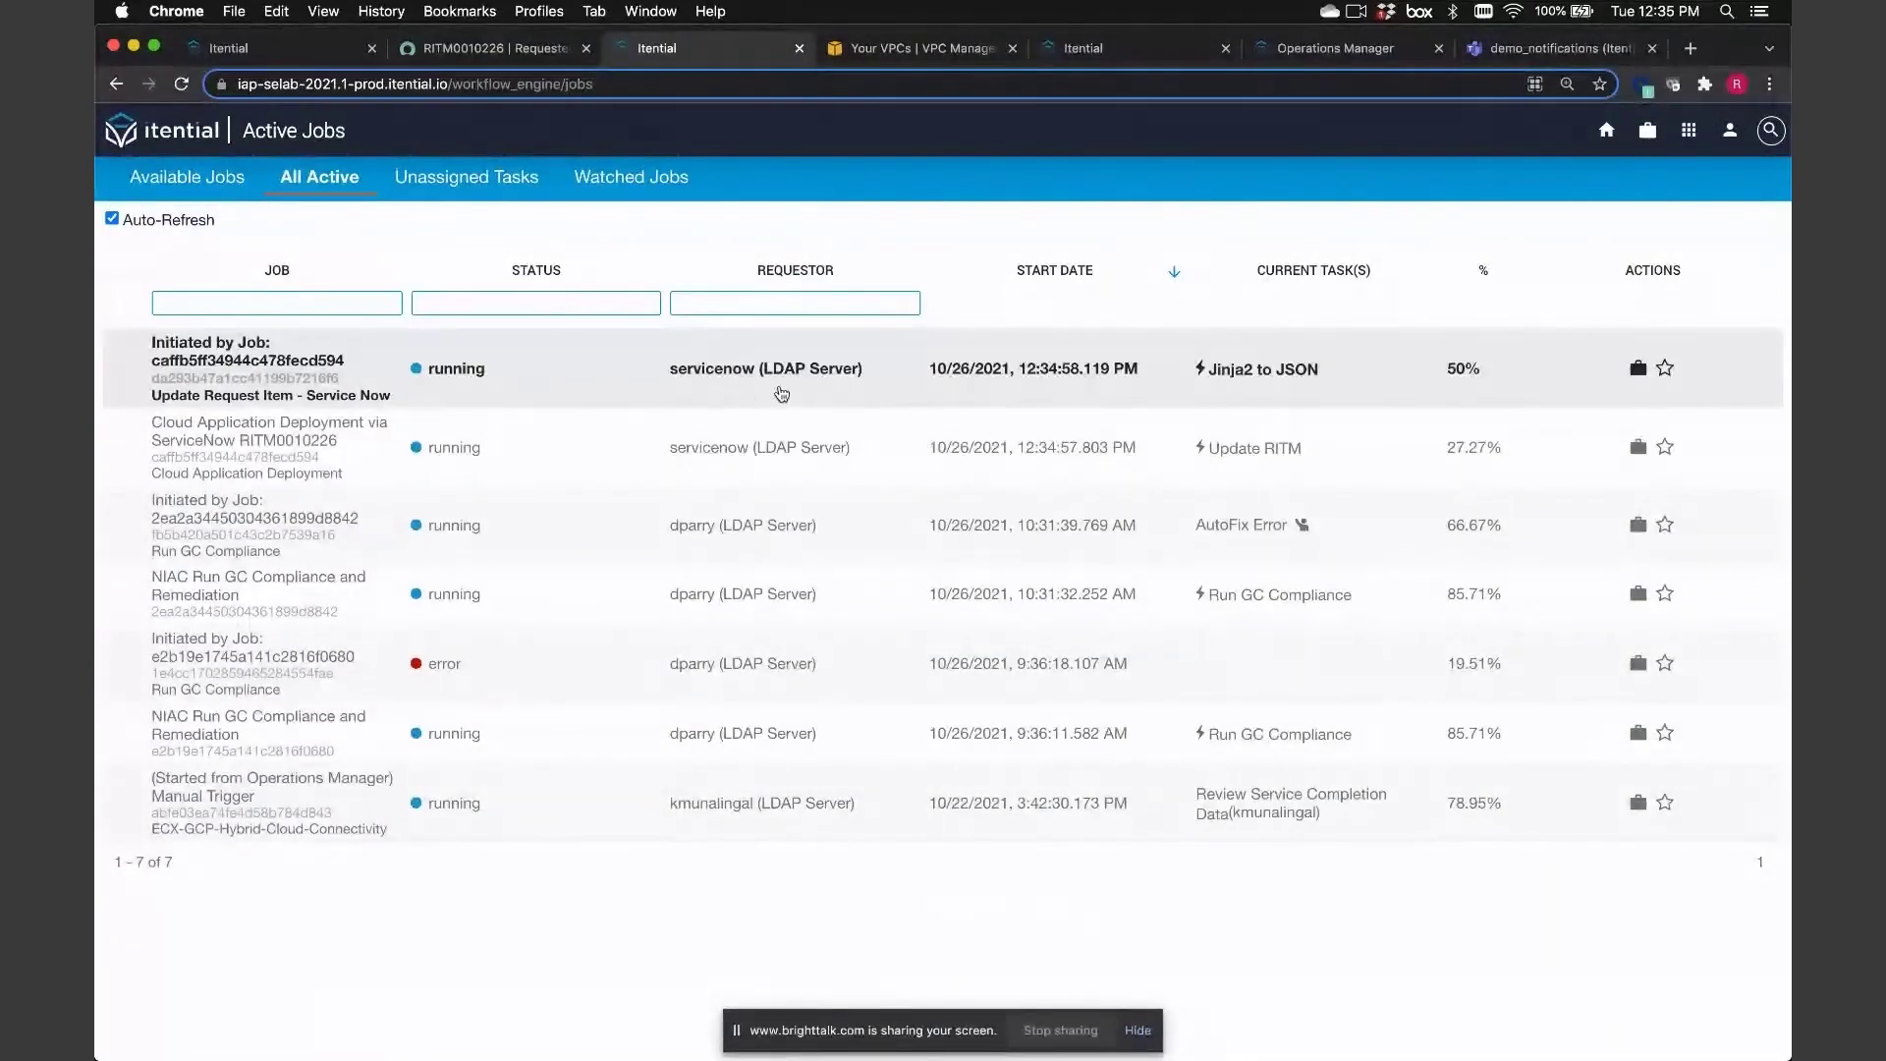
click(813, 392)
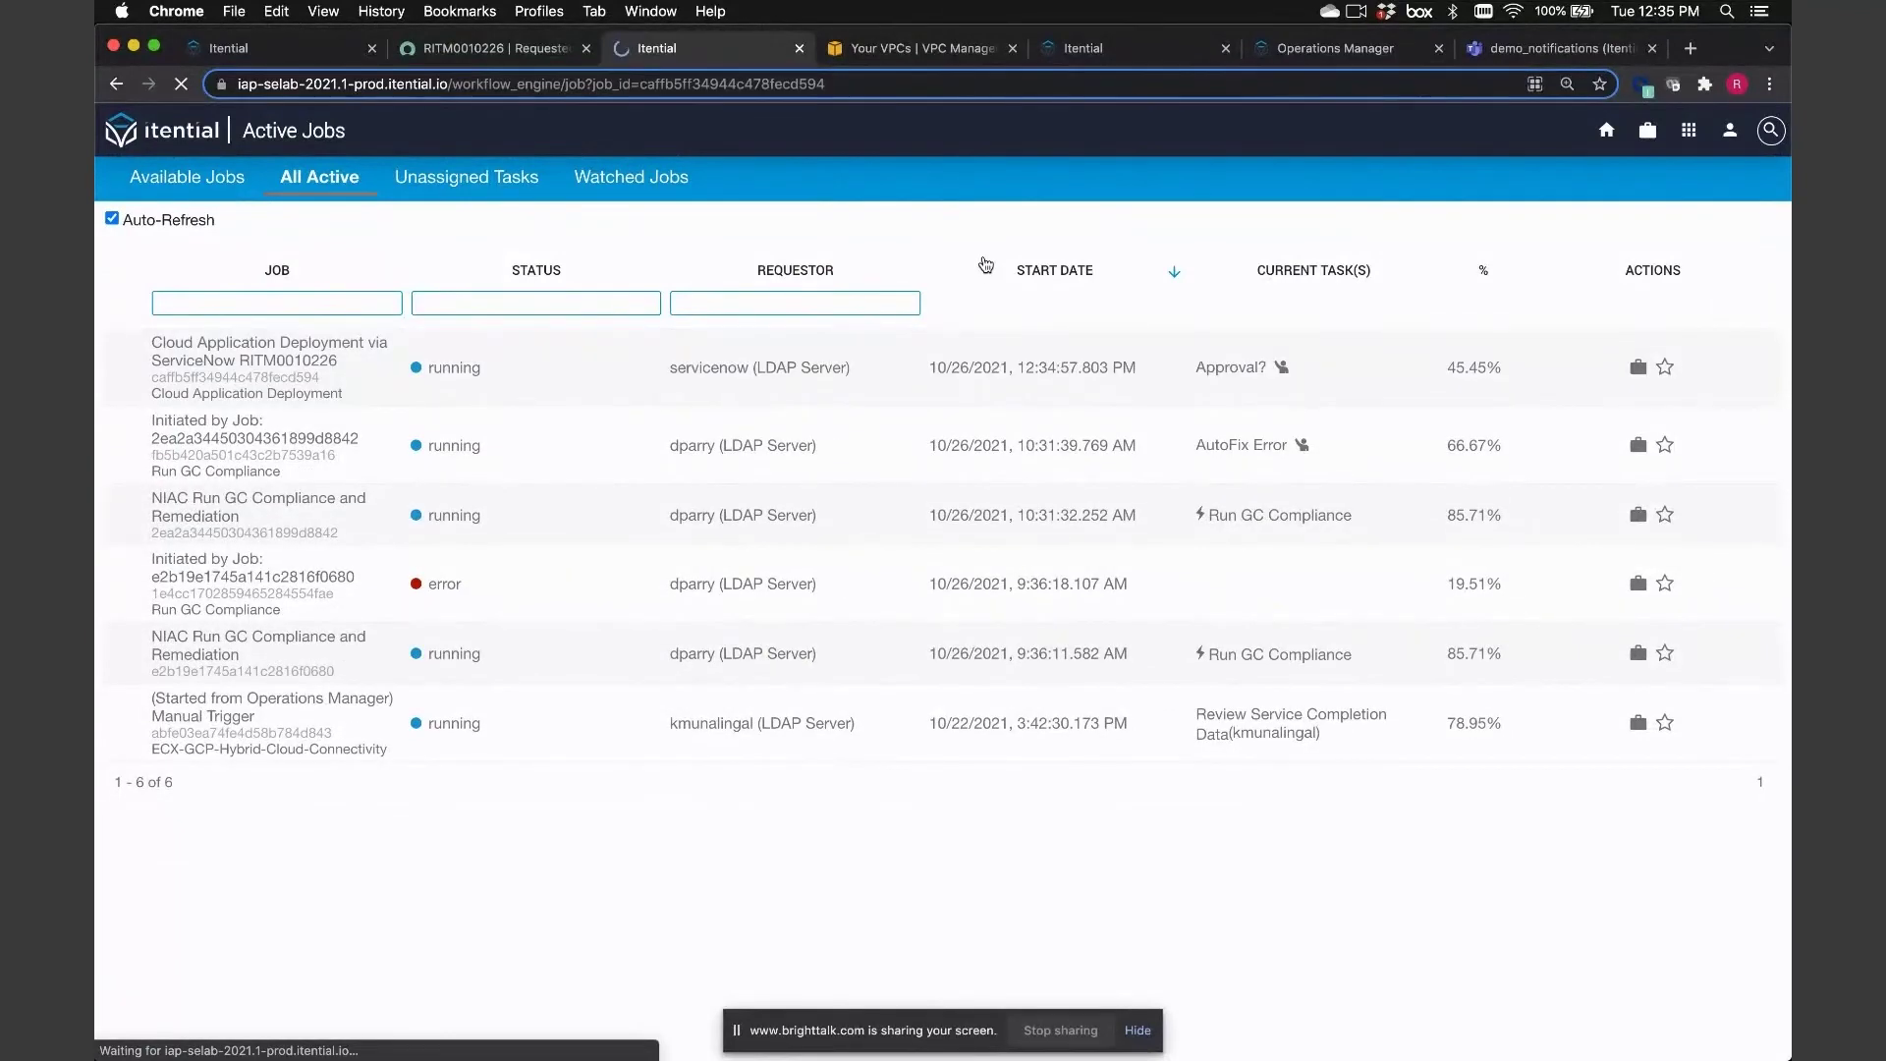
click(668, 185)
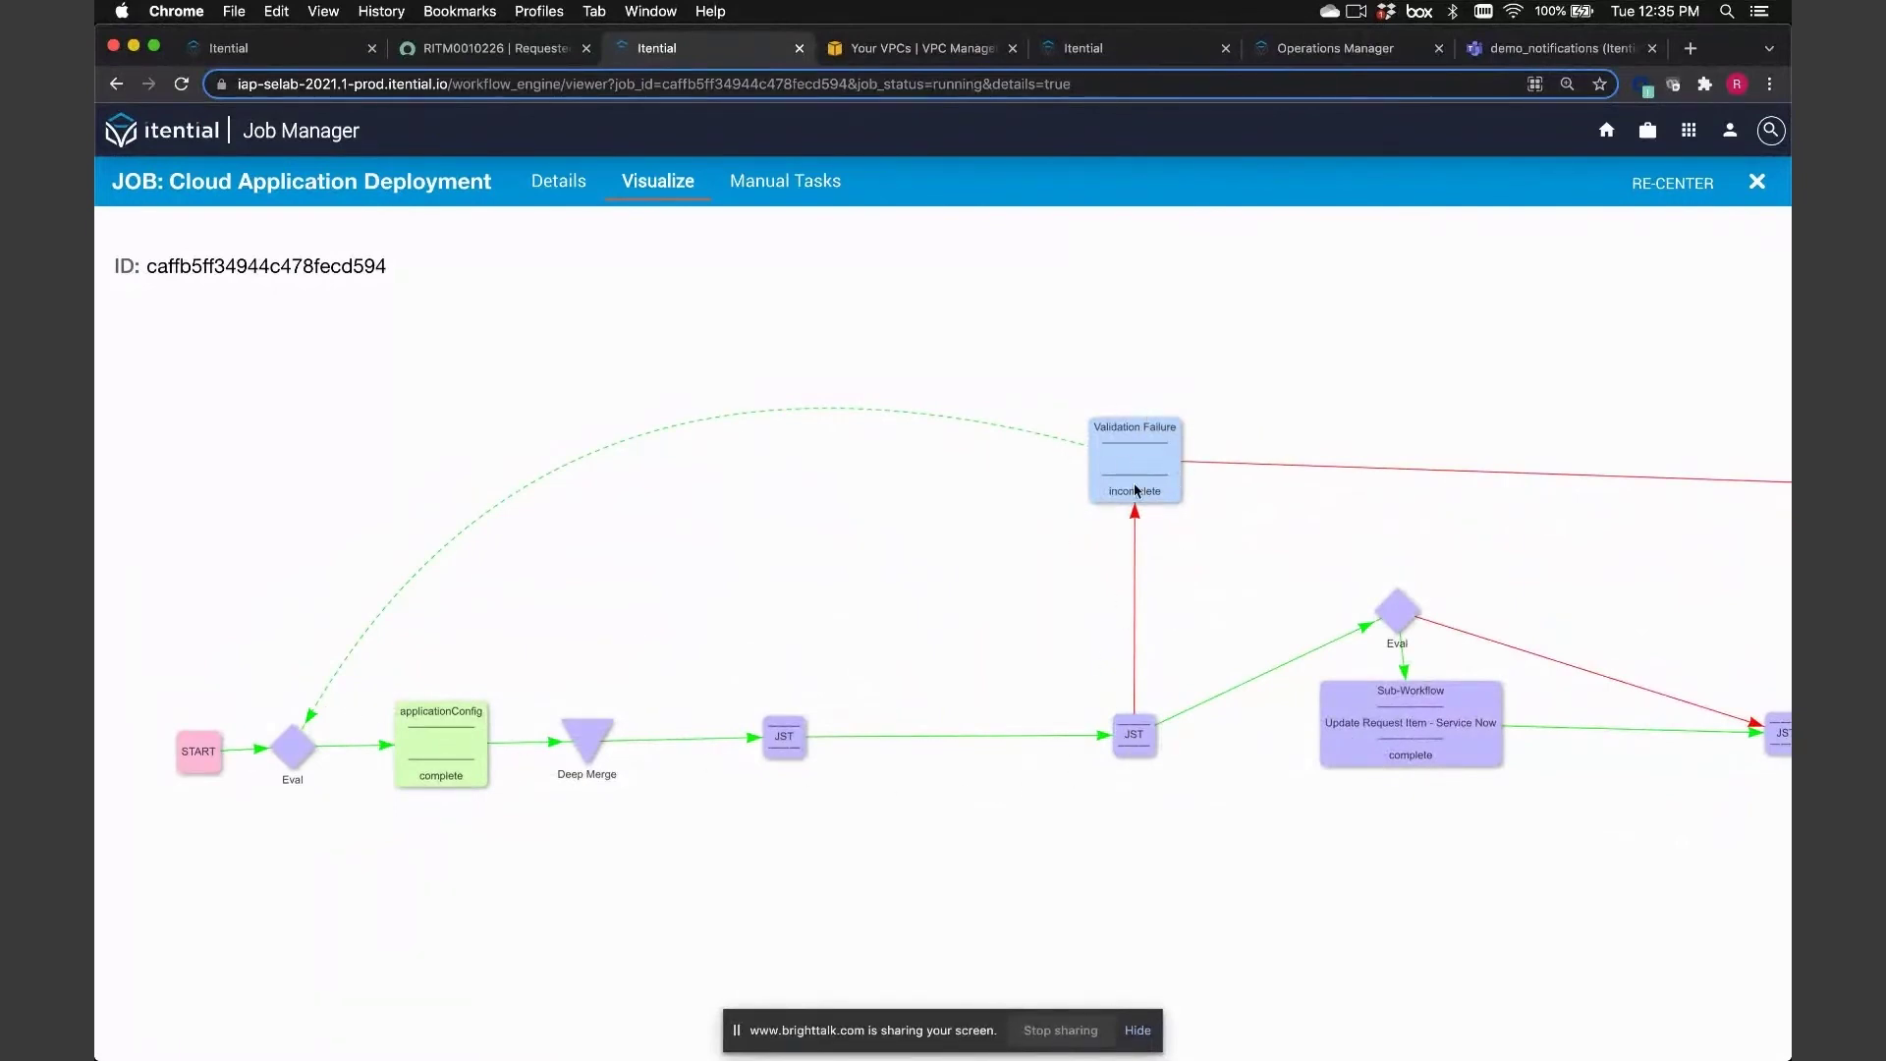
Examine the job's workflow diagram from the Validation Failure task through the AWS sub-workflows to the Close RITM task
scroll(1119, 829, right, 5)
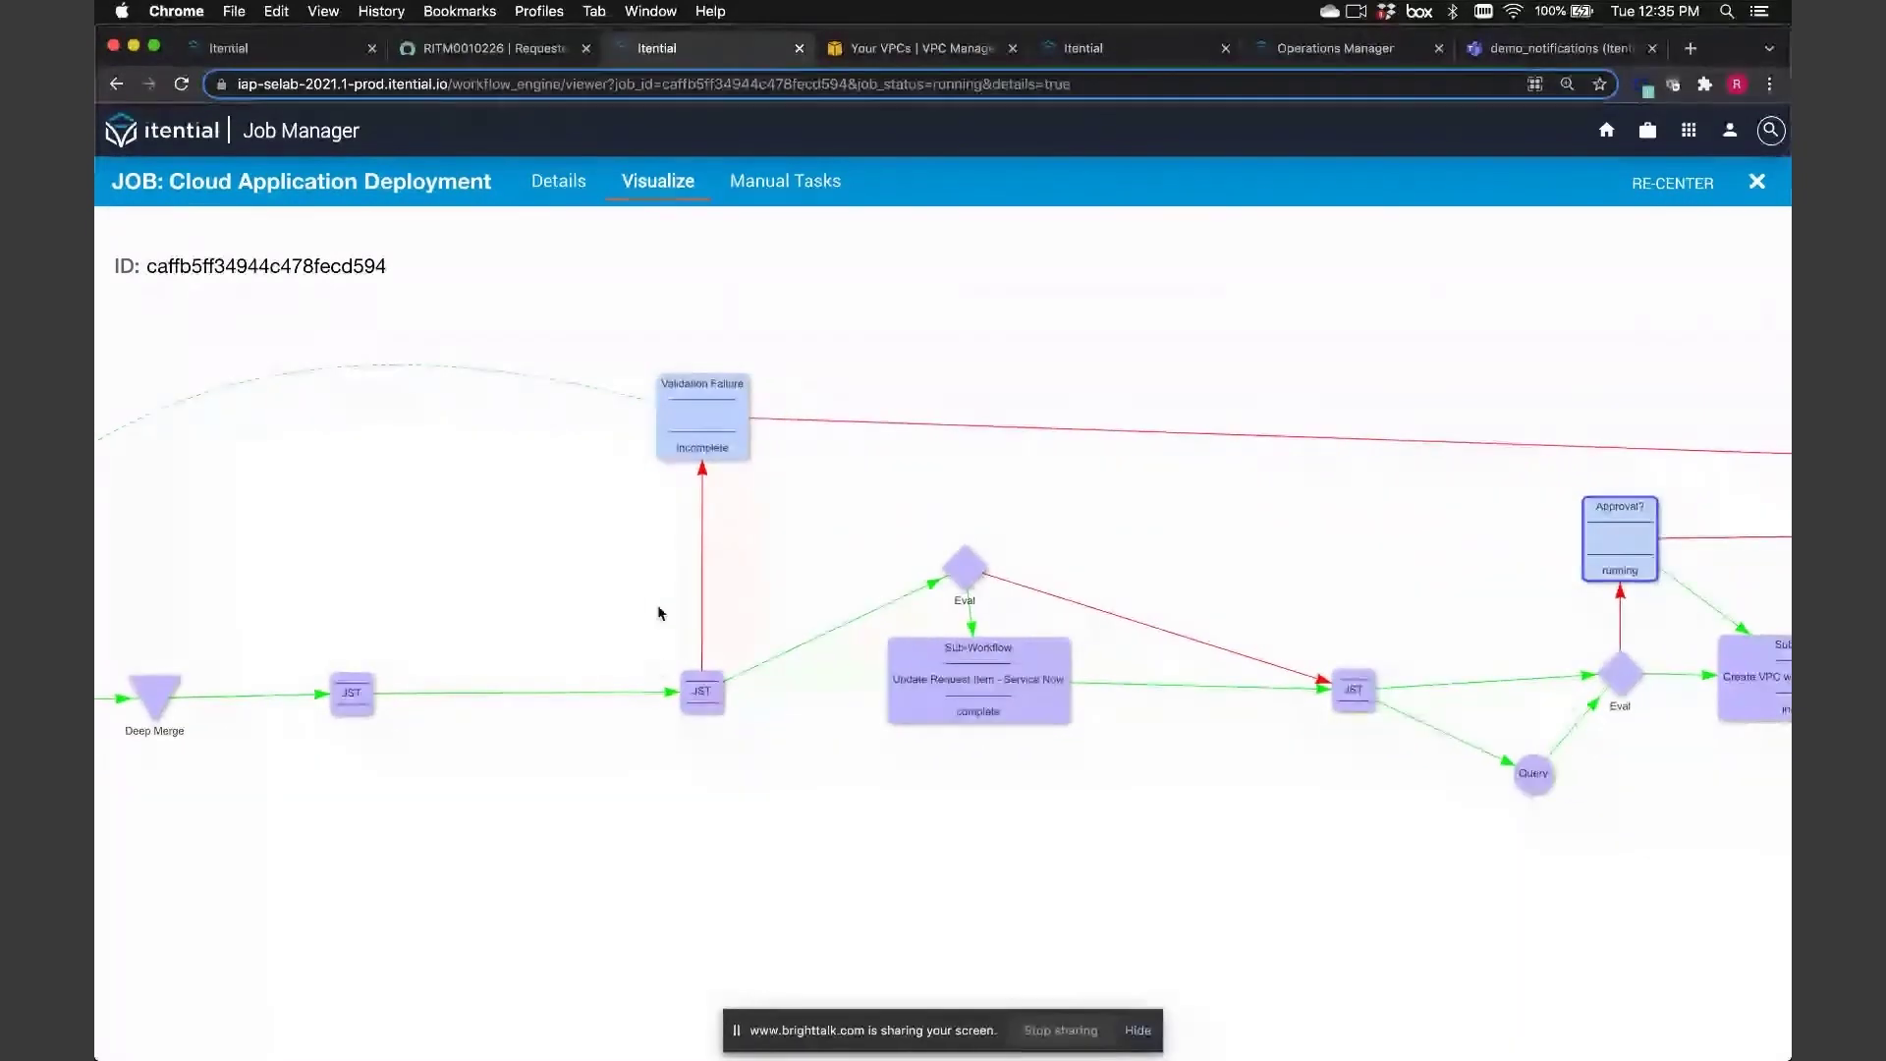
scroll(834, 744, right, 5)
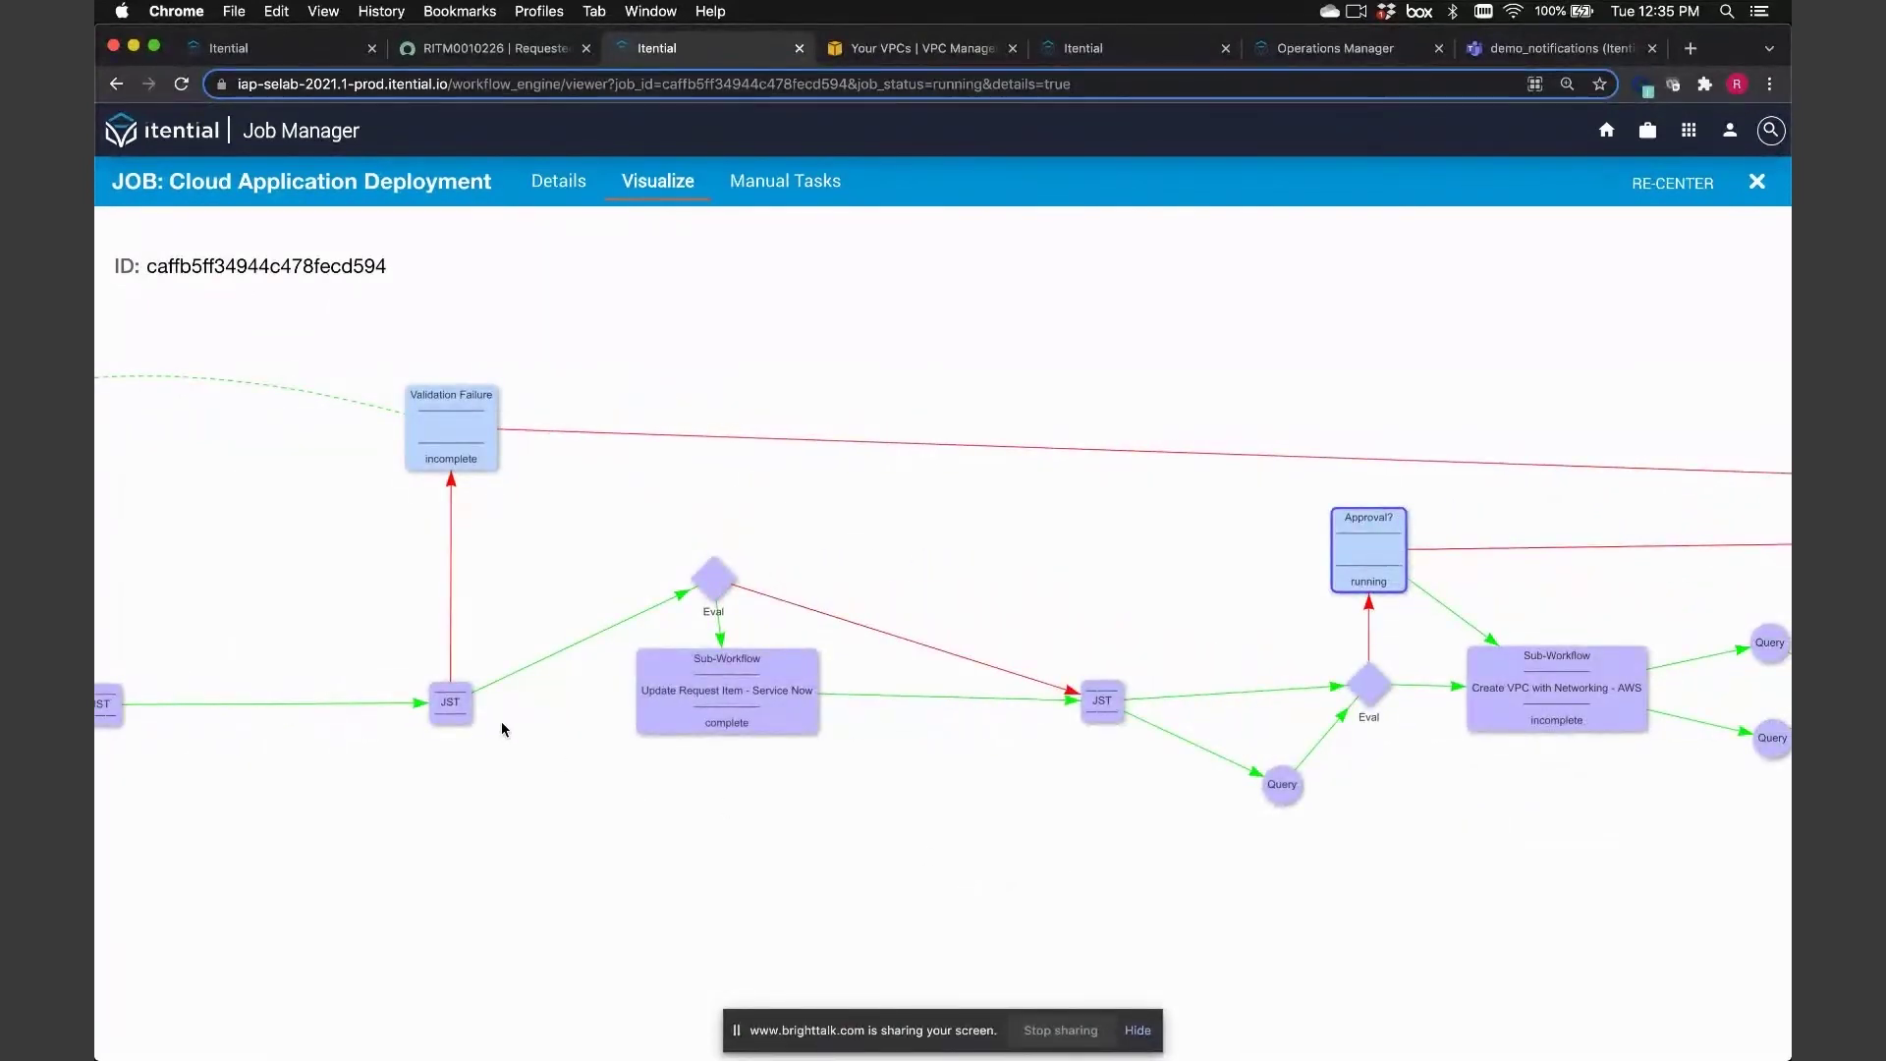
drag(1010, 821, 875, 816)
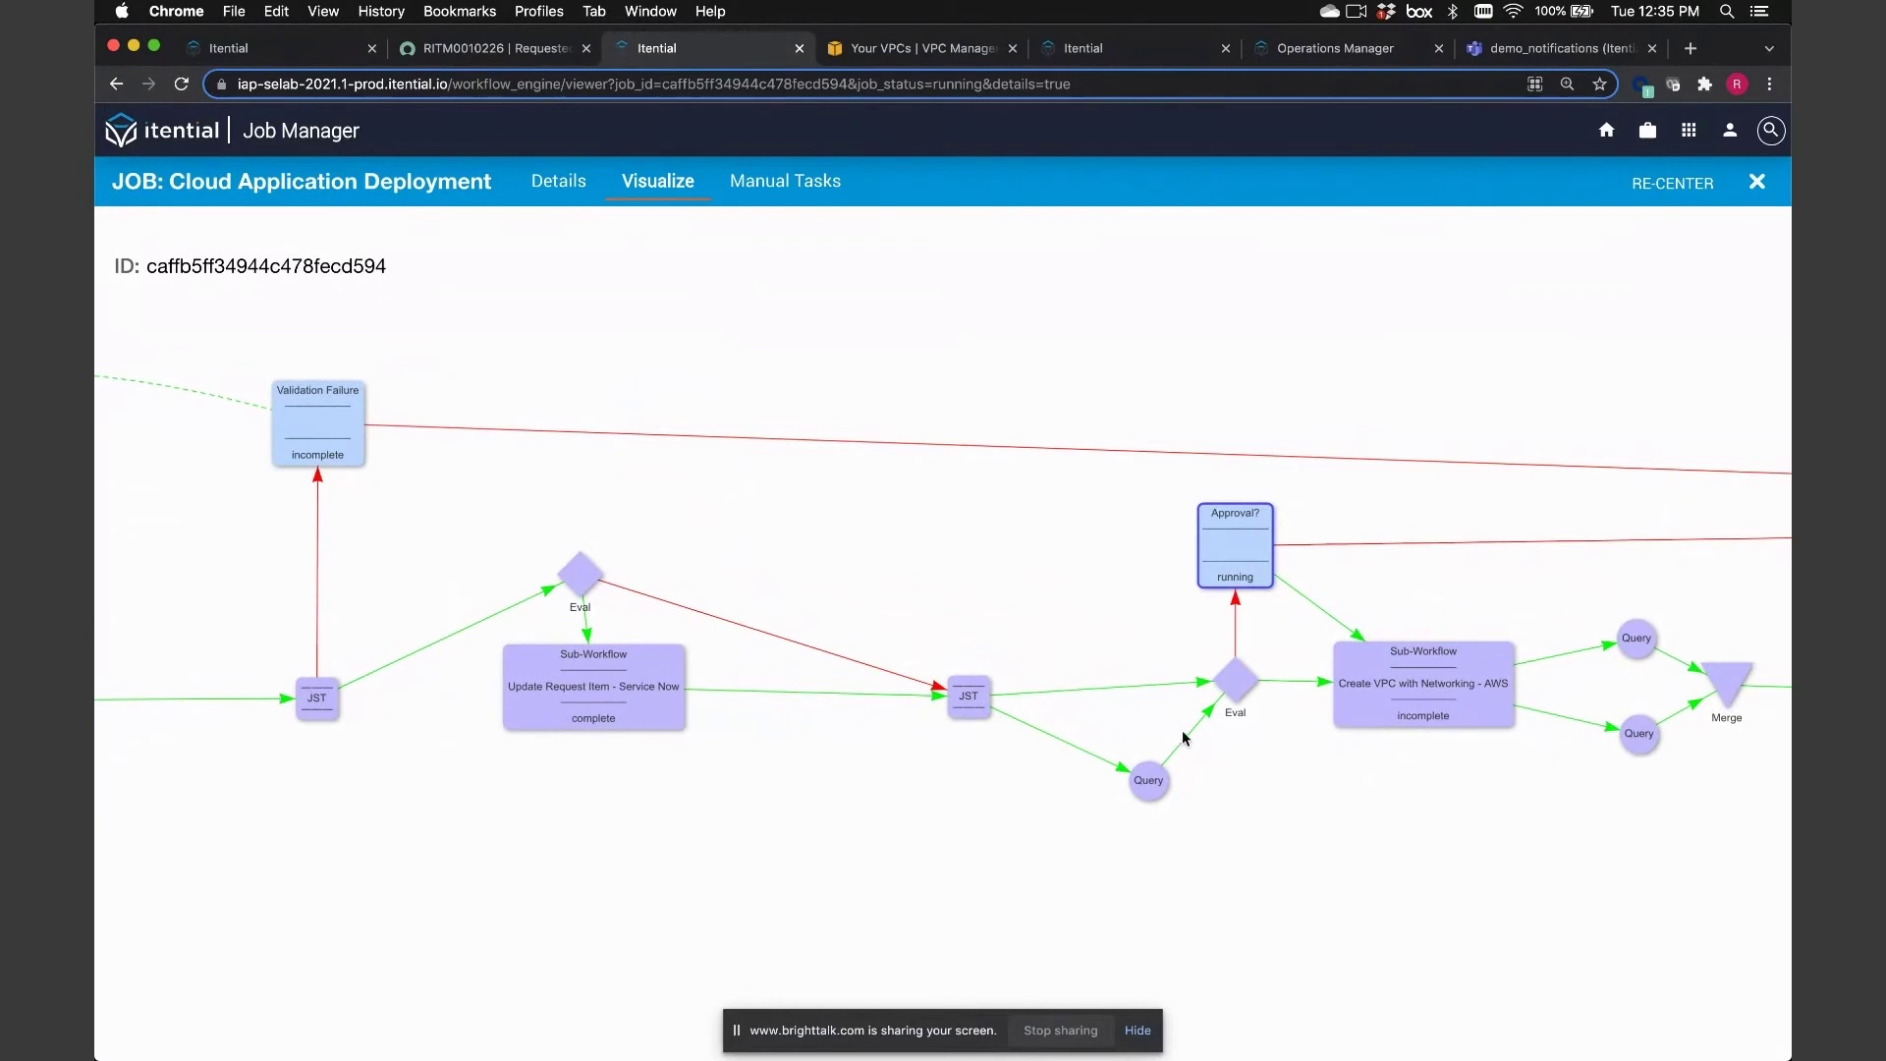
drag(1359, 833, 604, 855)
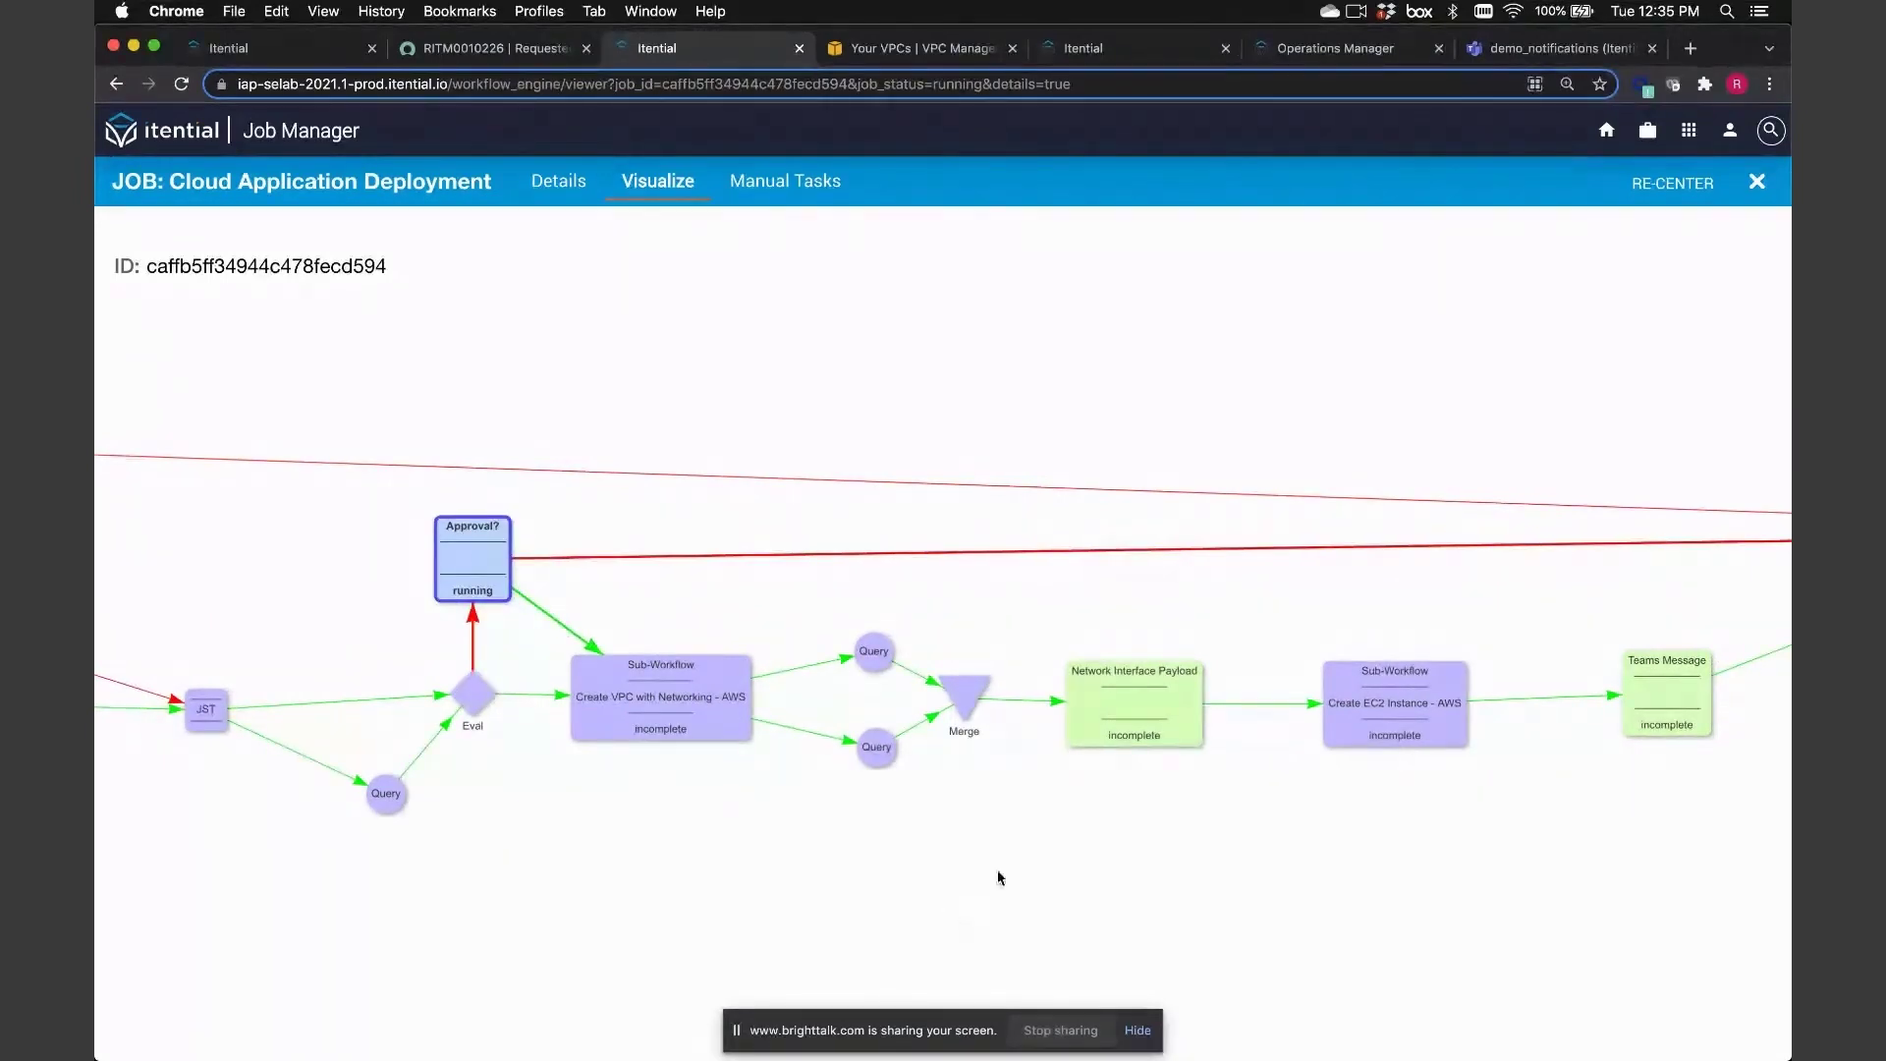
drag(997, 876, 911, 885)
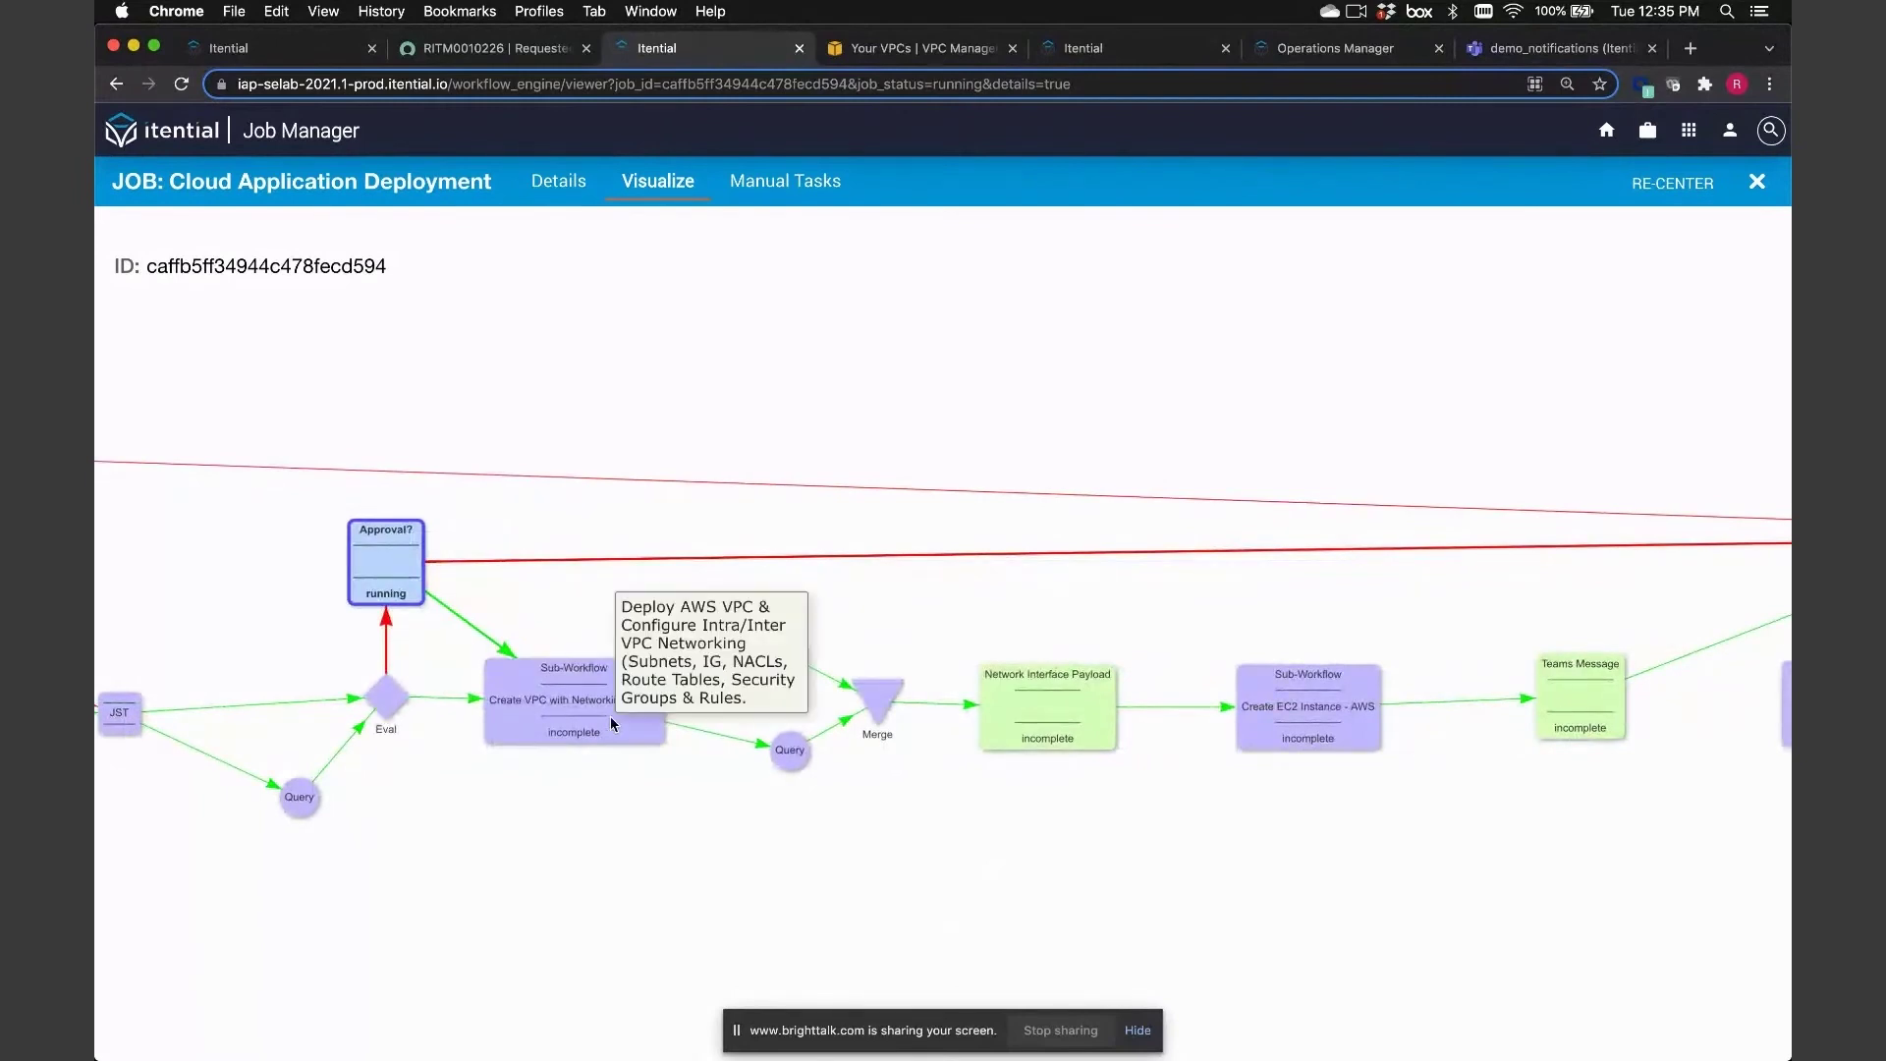
scroll(1100, 875, right, 3)
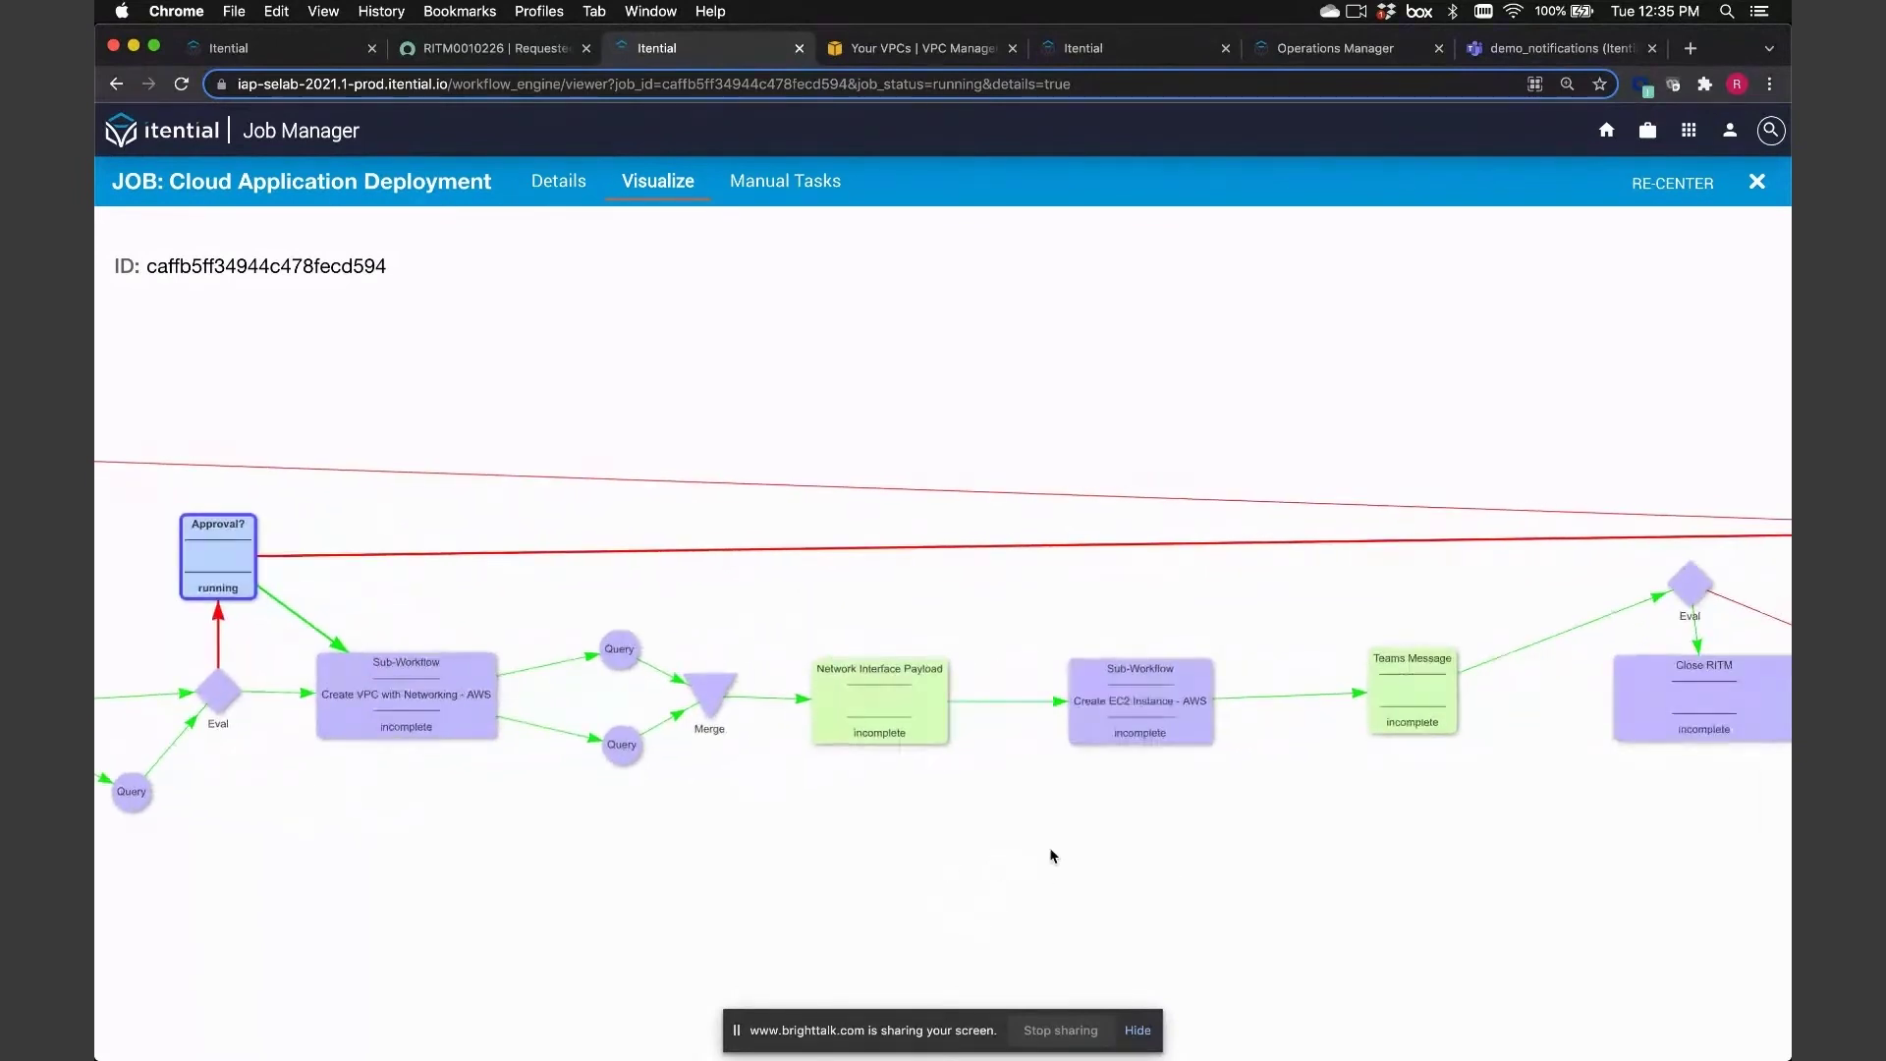
scroll(1001, 865, left, 1)
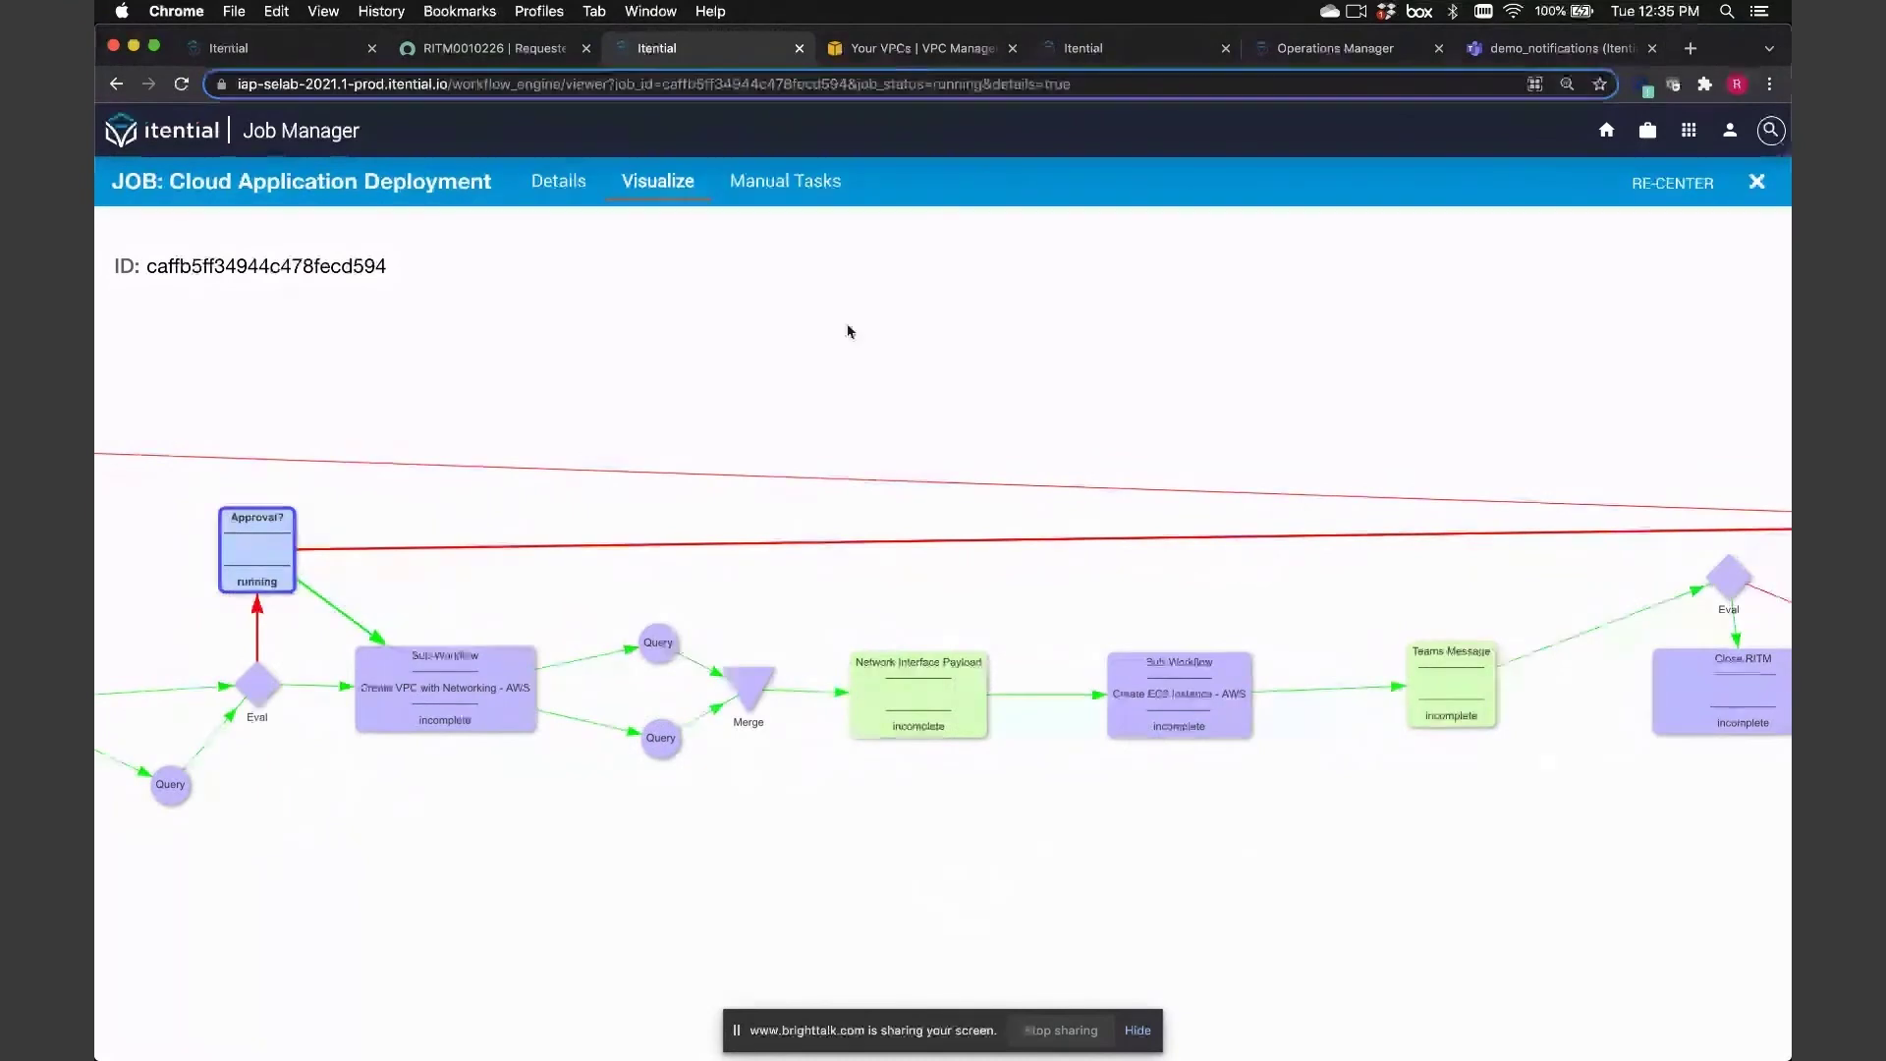
Work the job's ViewData manual task and approve the application deployment request
click(786, 185)
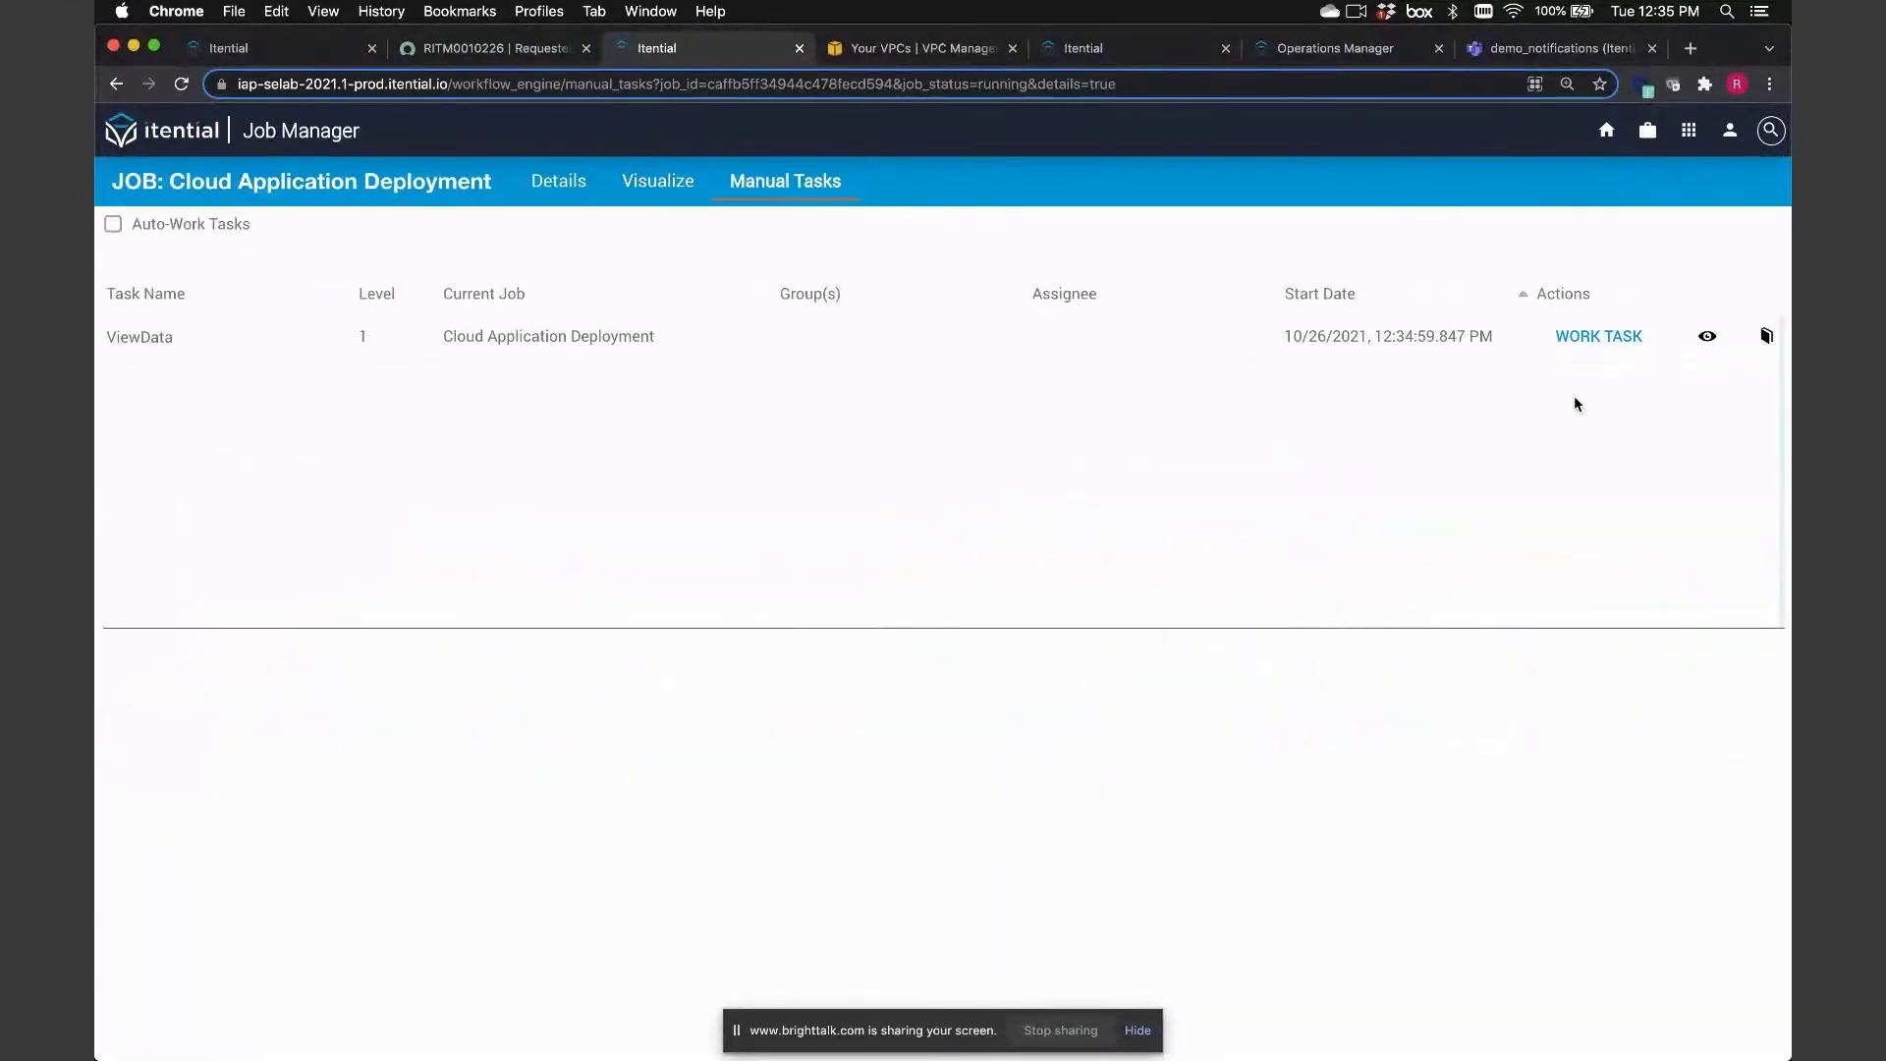
click(1599, 337)
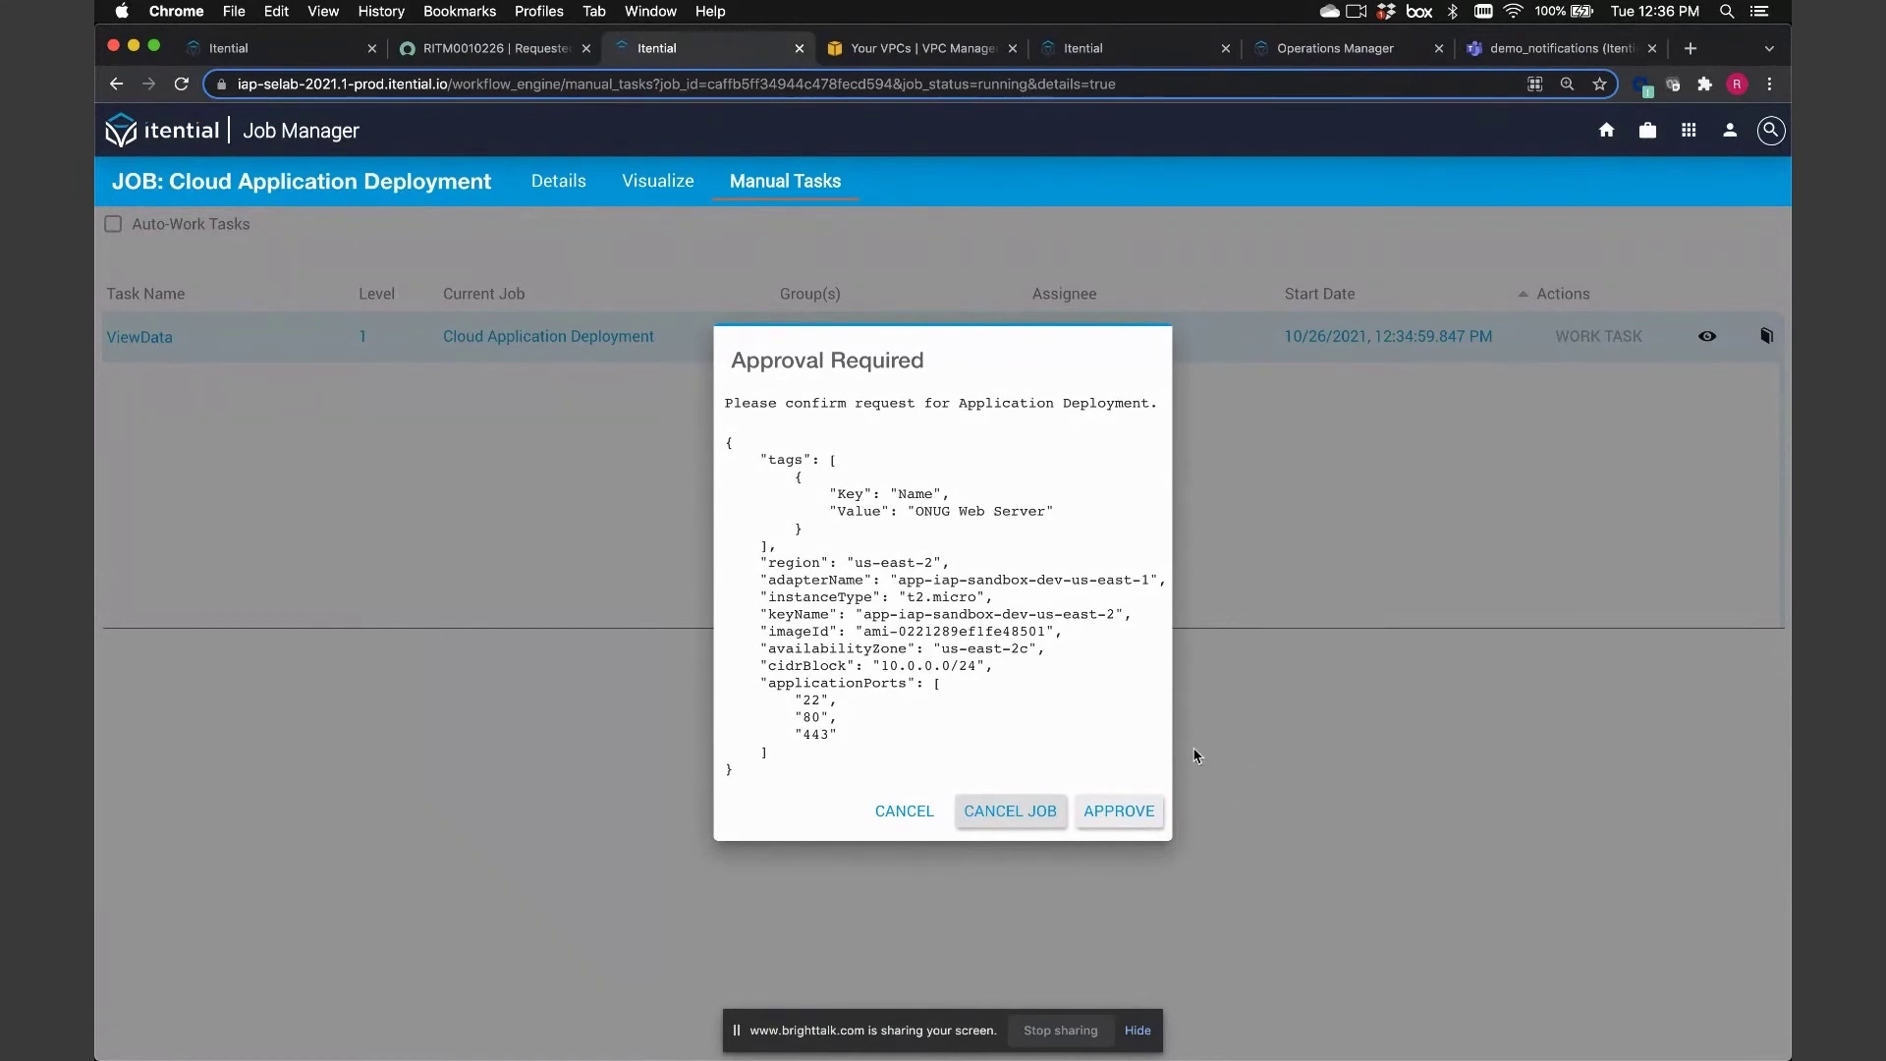
click(1128, 813)
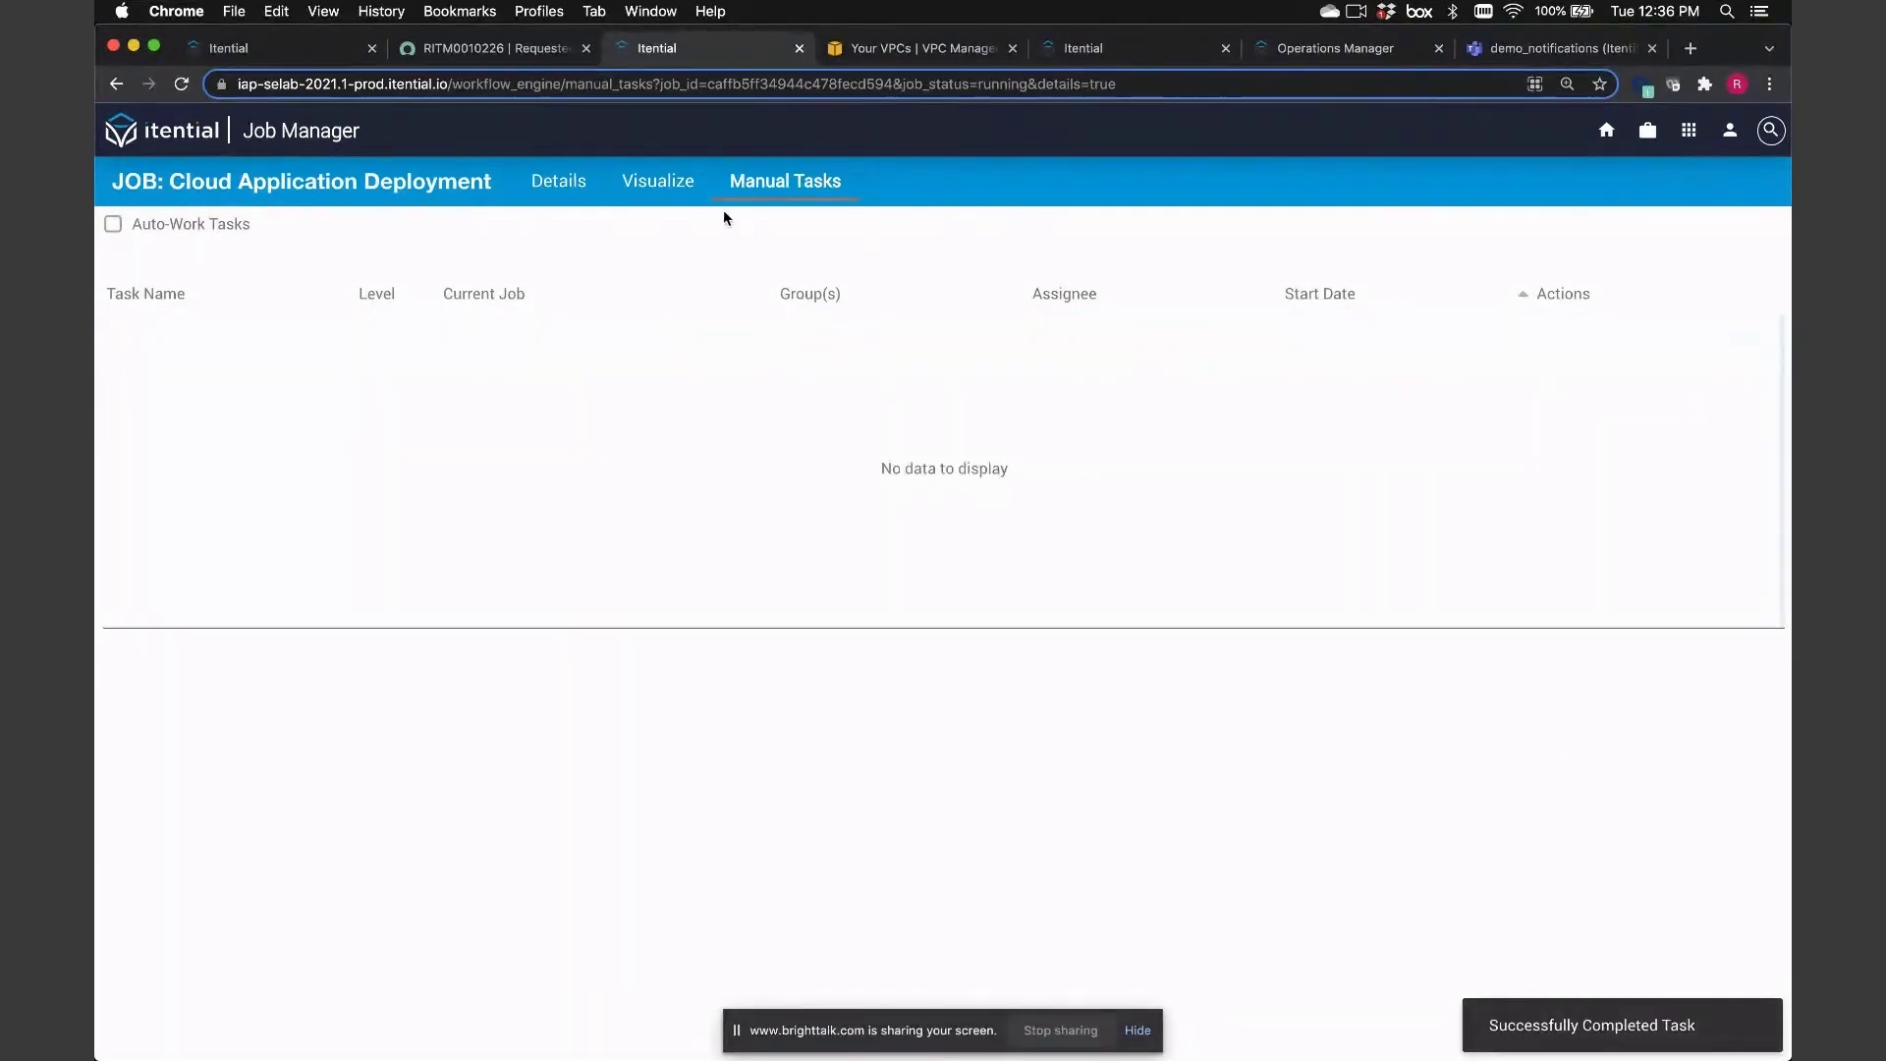
Return to the job's workflow diagram and check the progress and description of the Create VPC with Networking - AWS sub-workflow
click(680, 188)
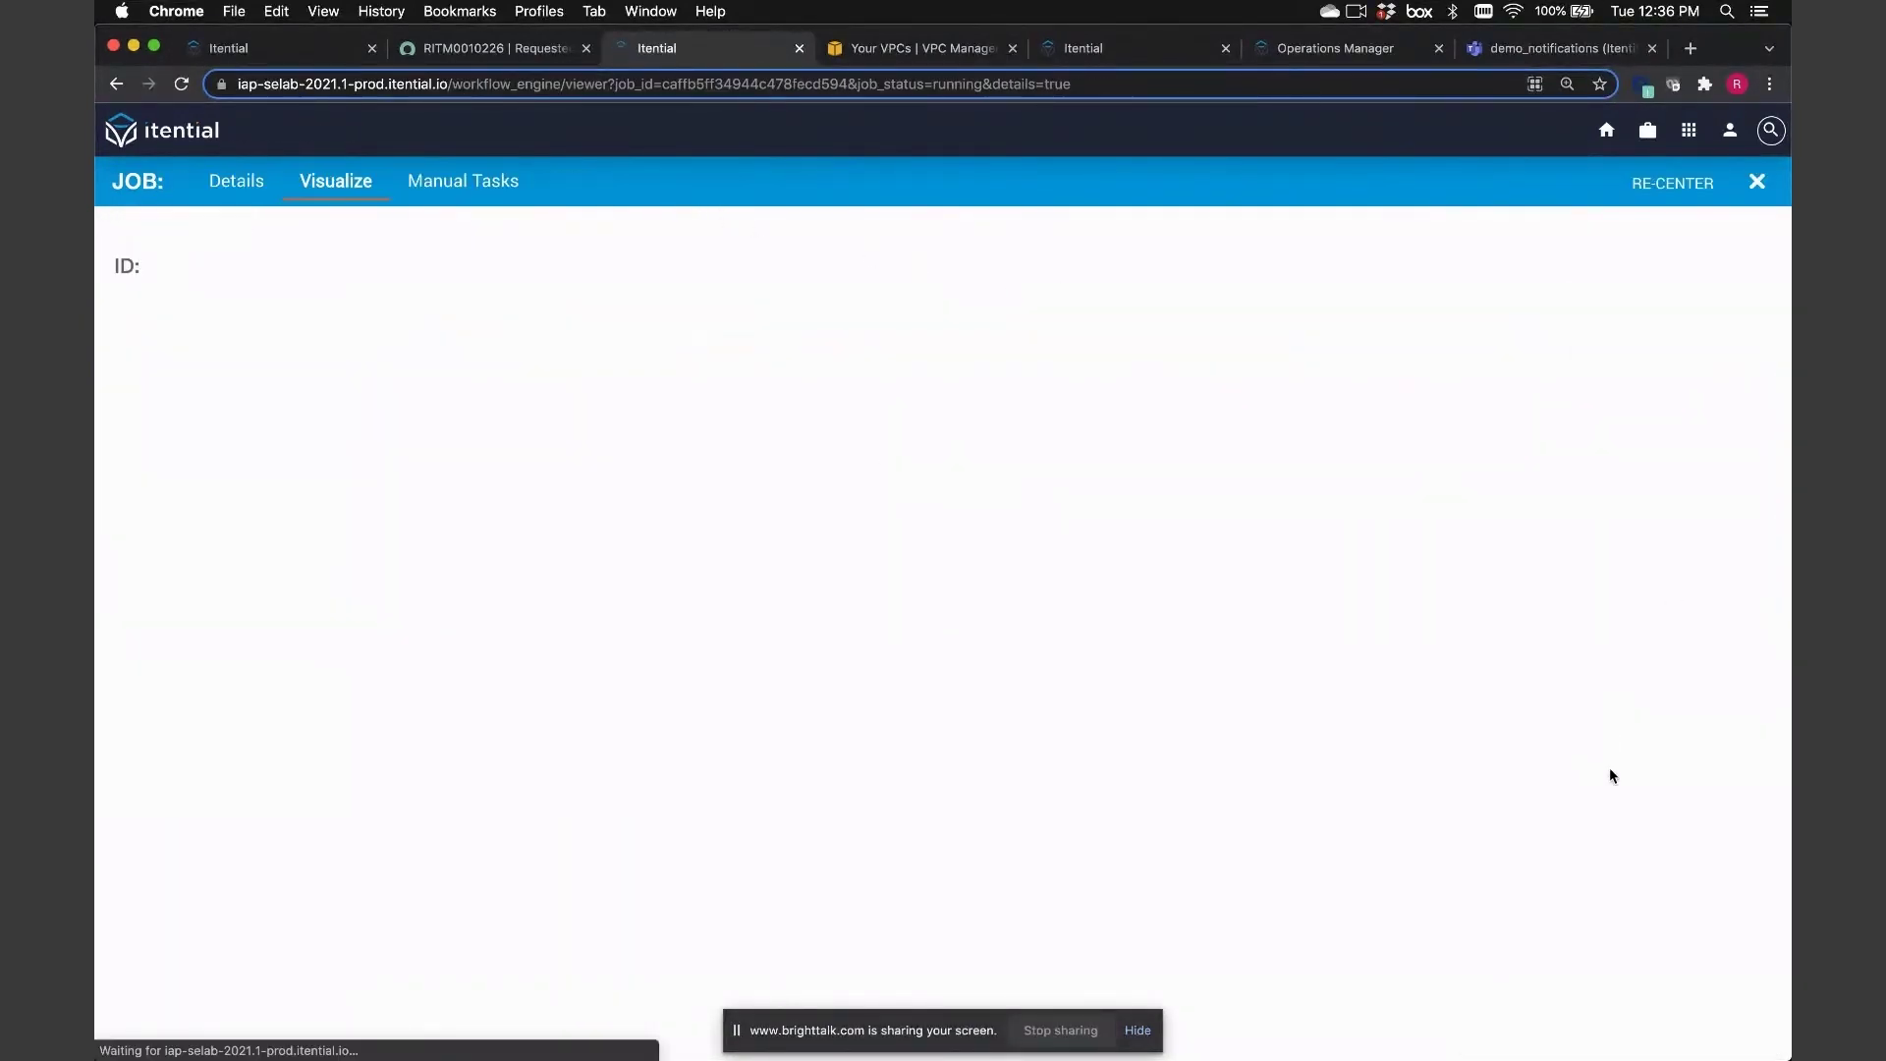
drag(1560, 748, 1229, 720)
scroll(846, 665, up, 5)
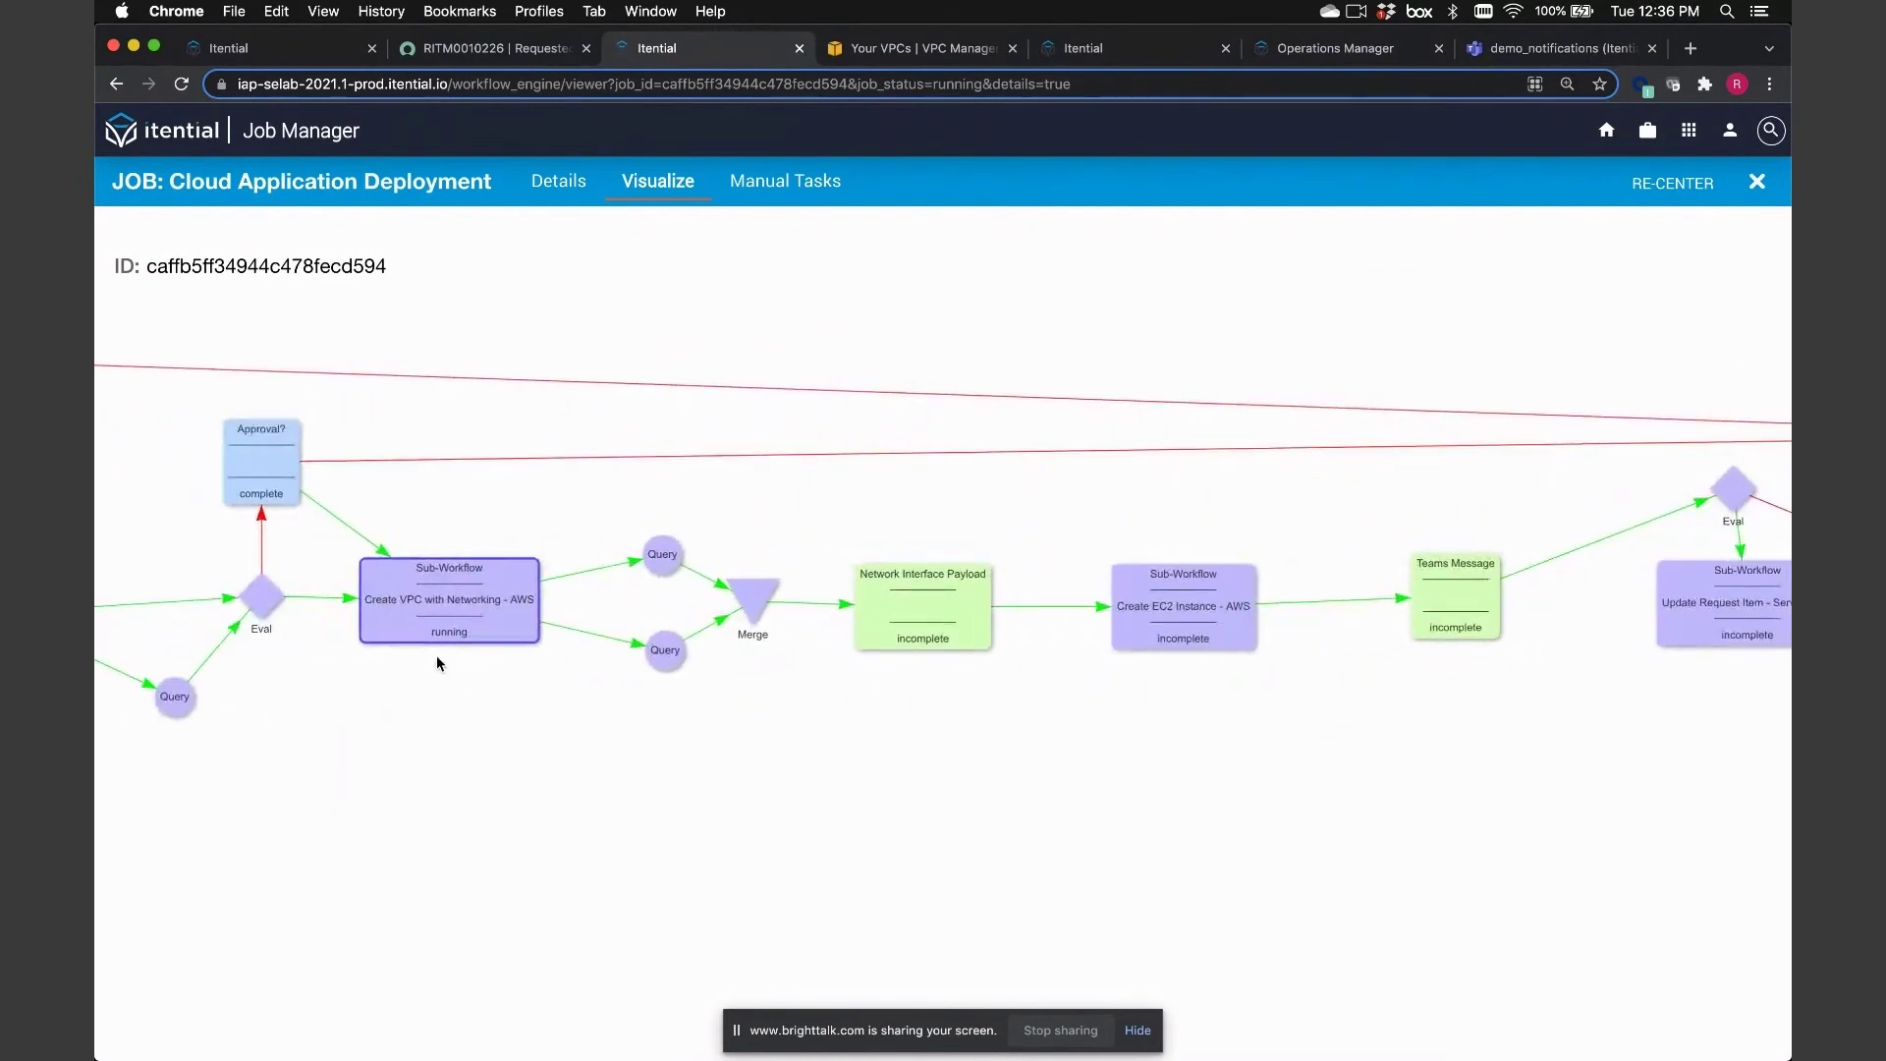
mouse_move(494, 640)
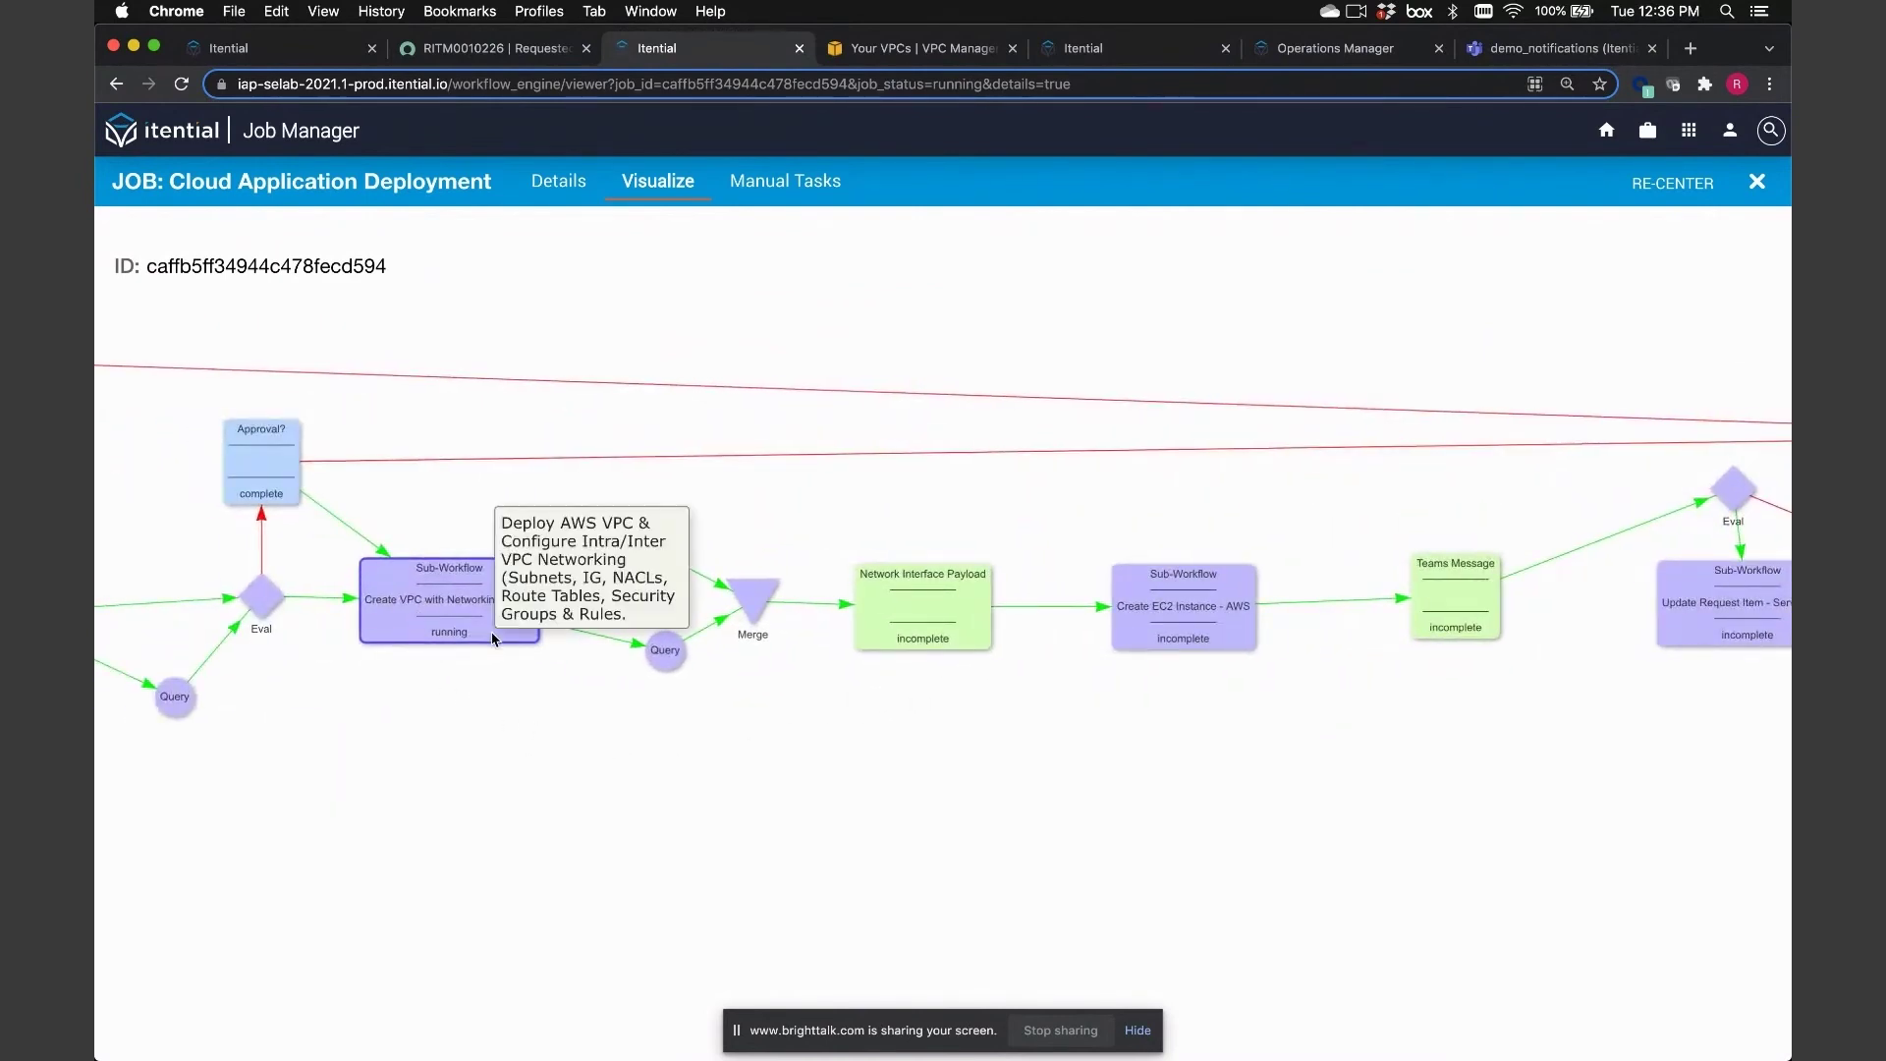
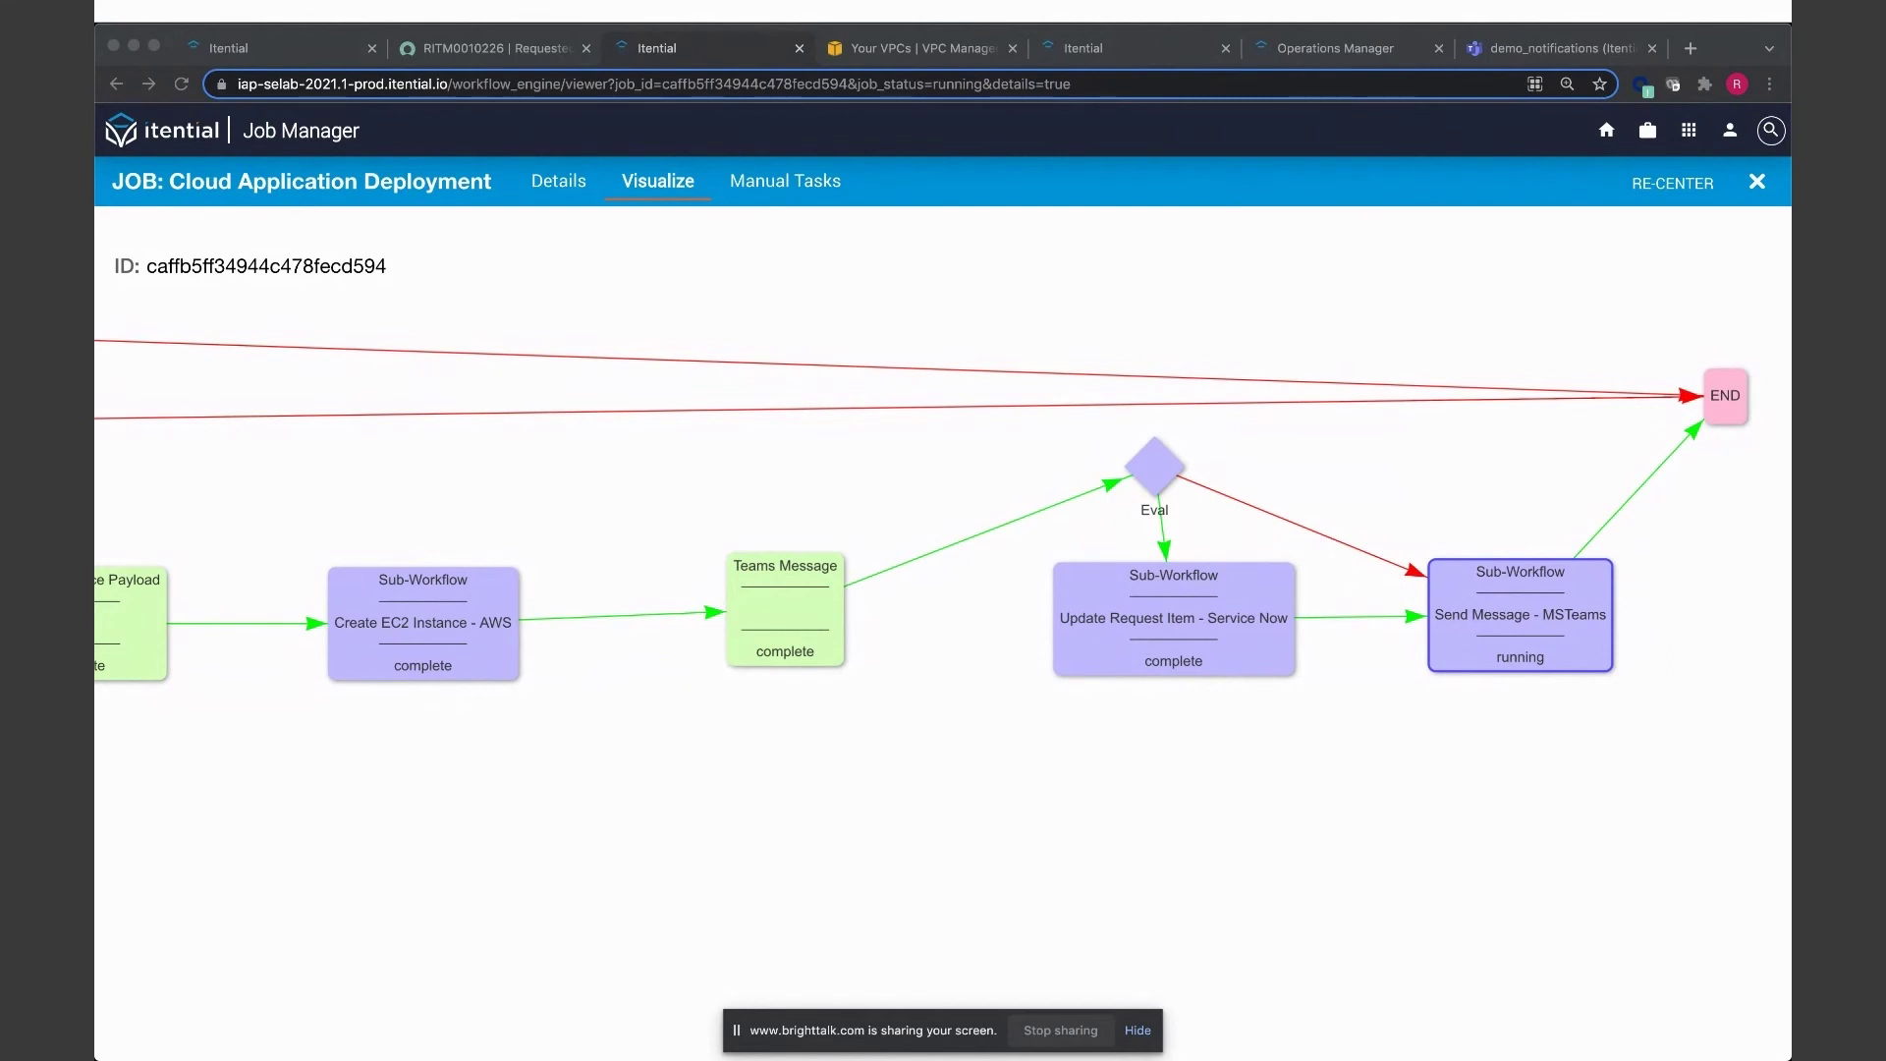
Switch to ServiceNow and review the requested item's state, deployment variables and activity log
click(497, 49)
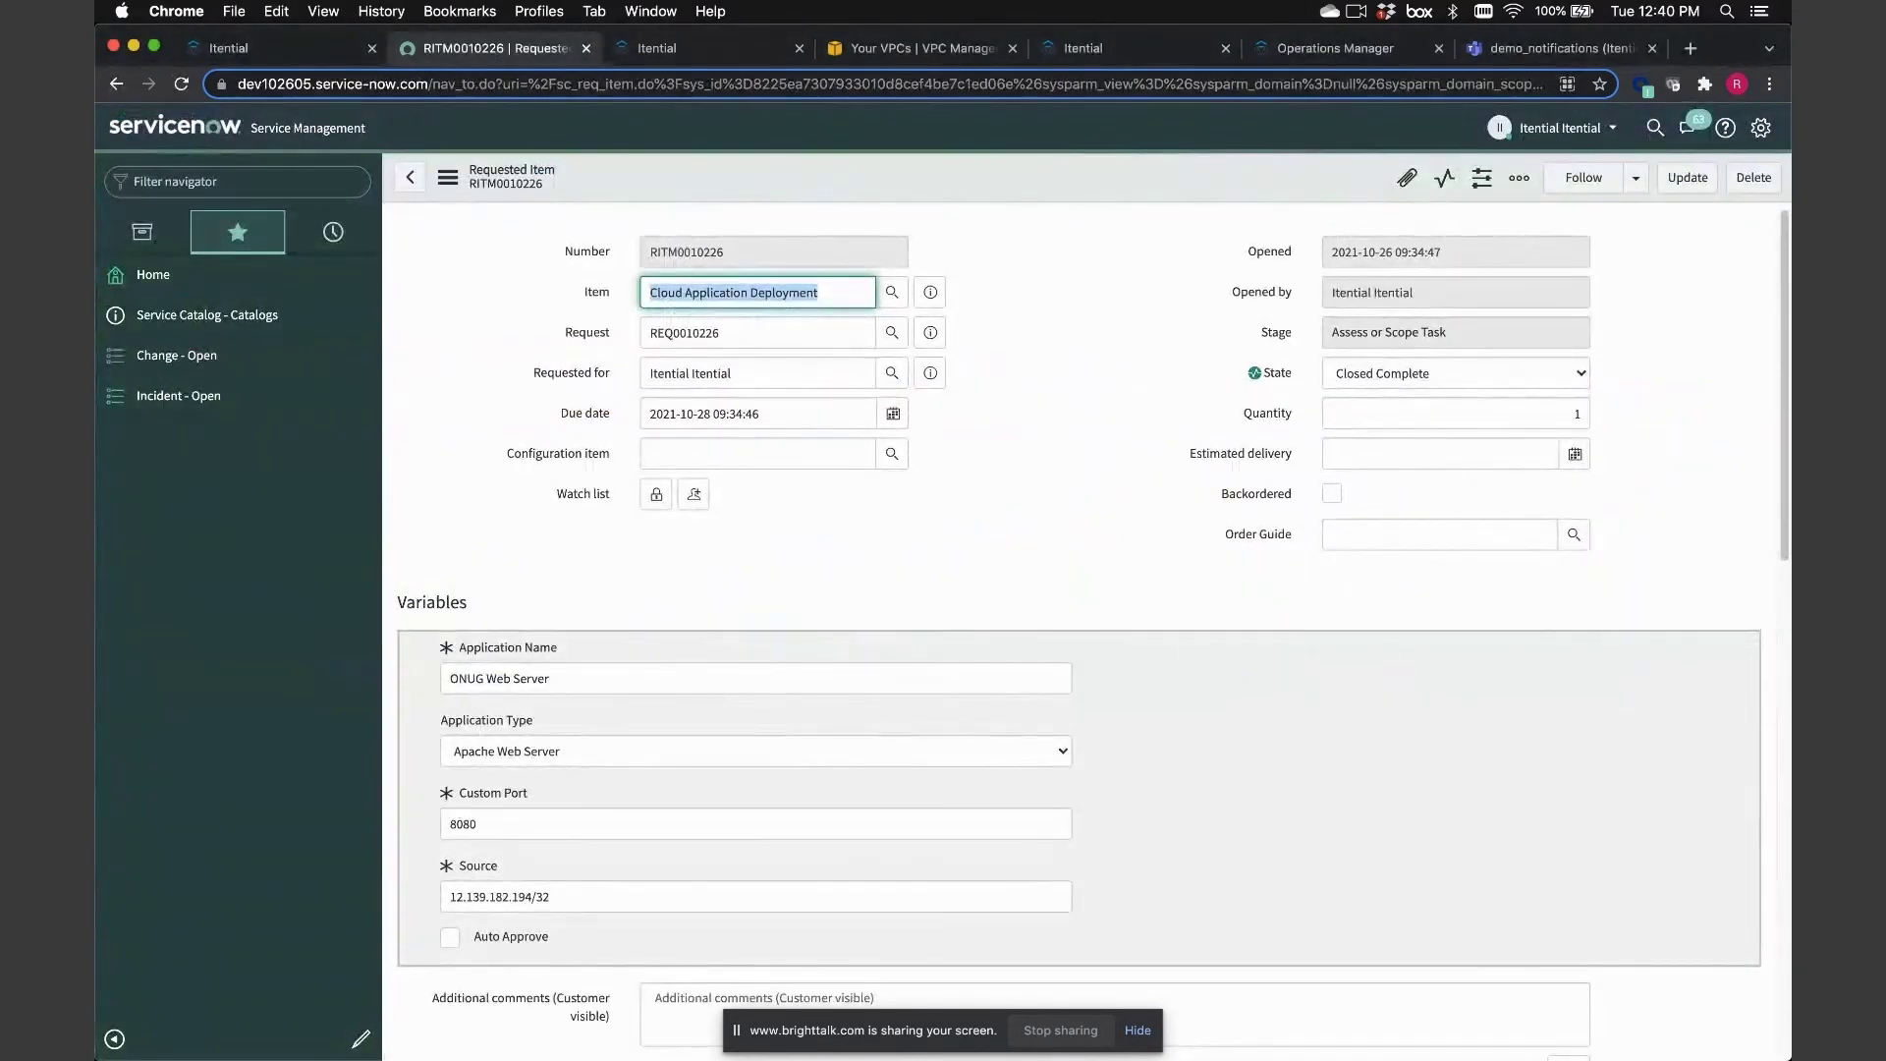
key(super+Tab)
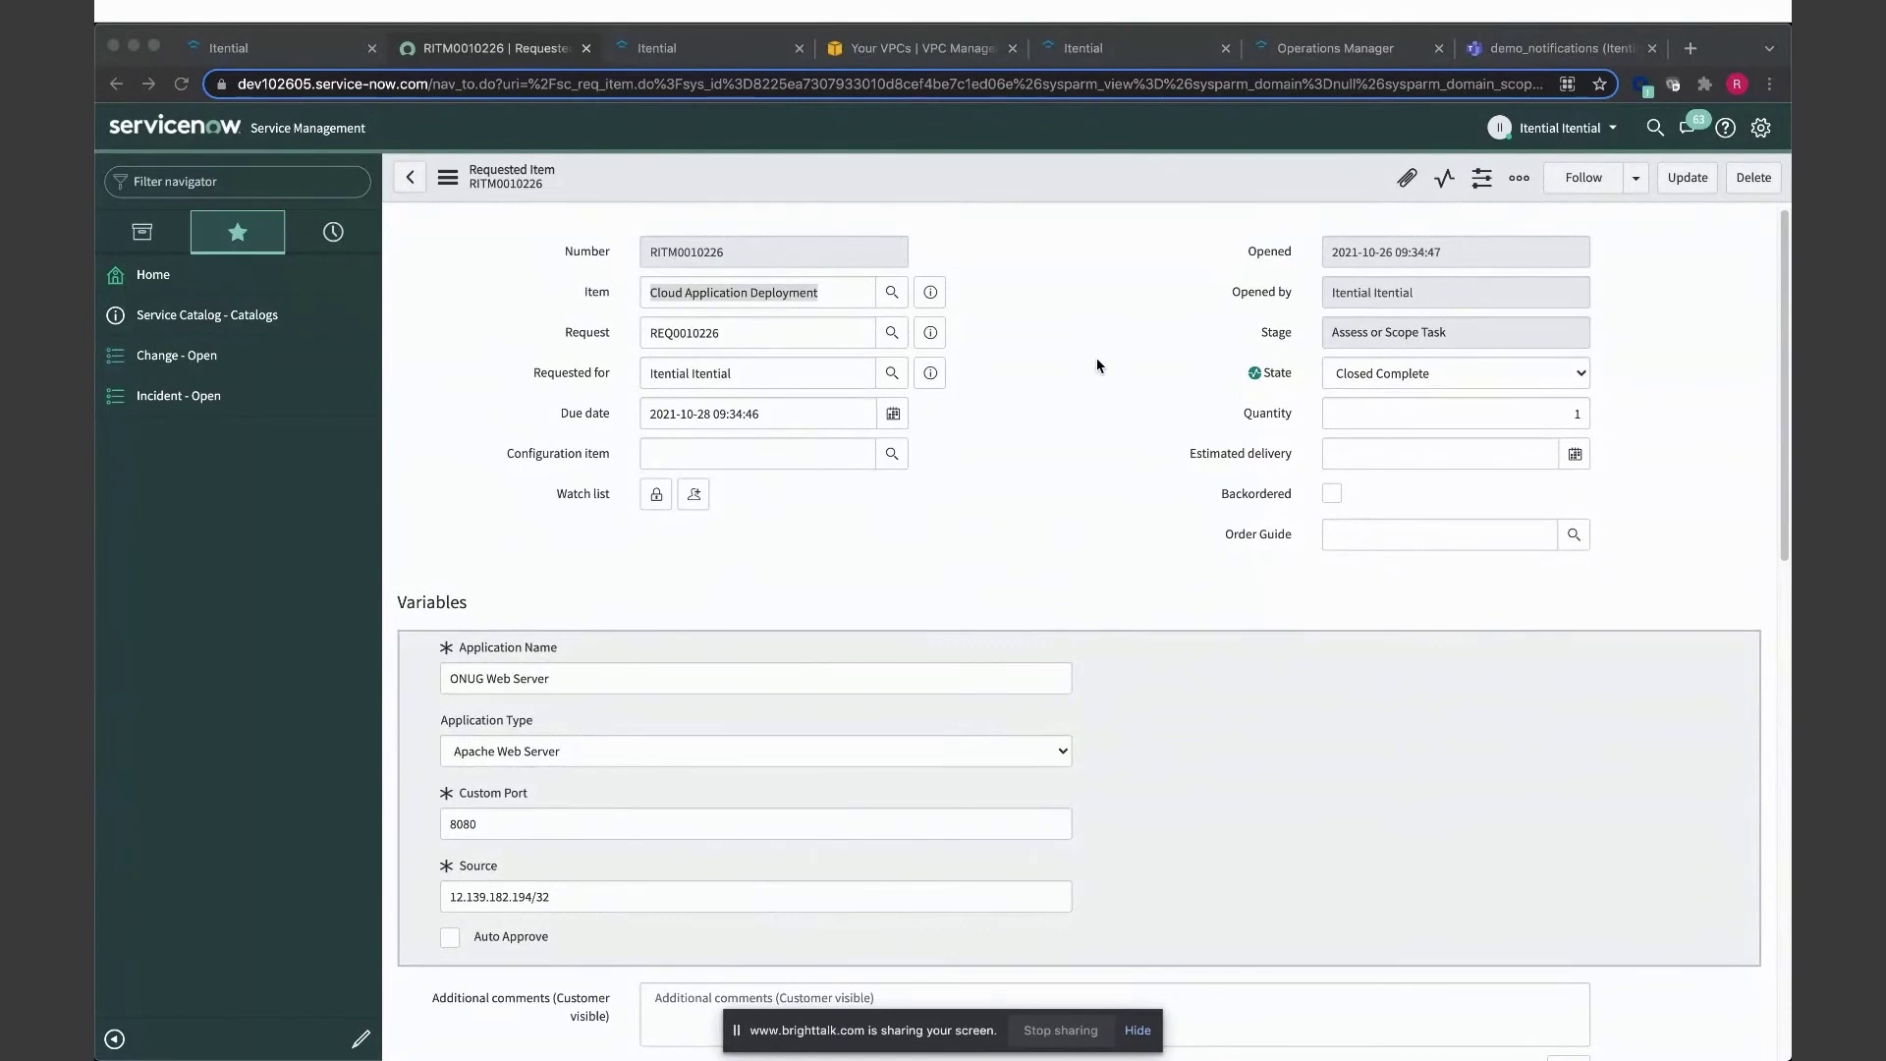
scroll(1098, 364, down, 6)
scroll(1099, 364, up, 4)
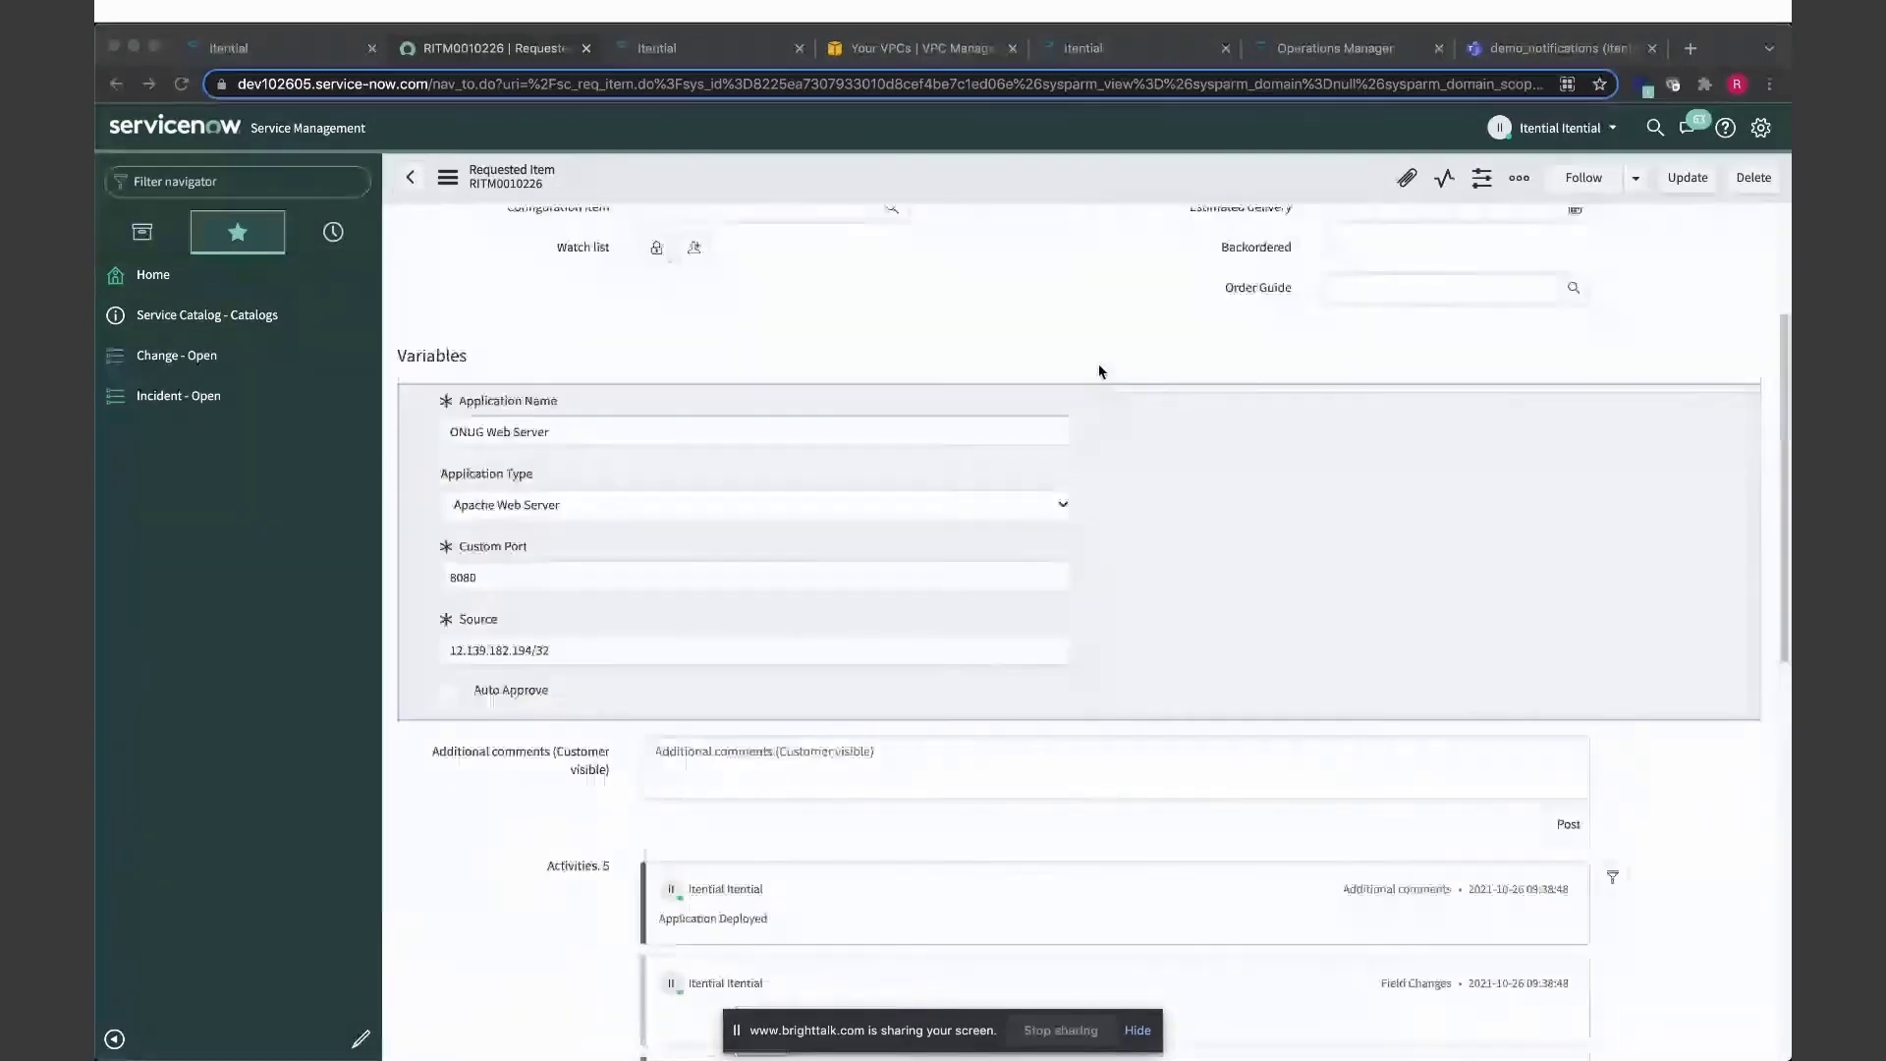
scroll(1100, 370, down, 1)
scroll(1102, 371, down, 5)
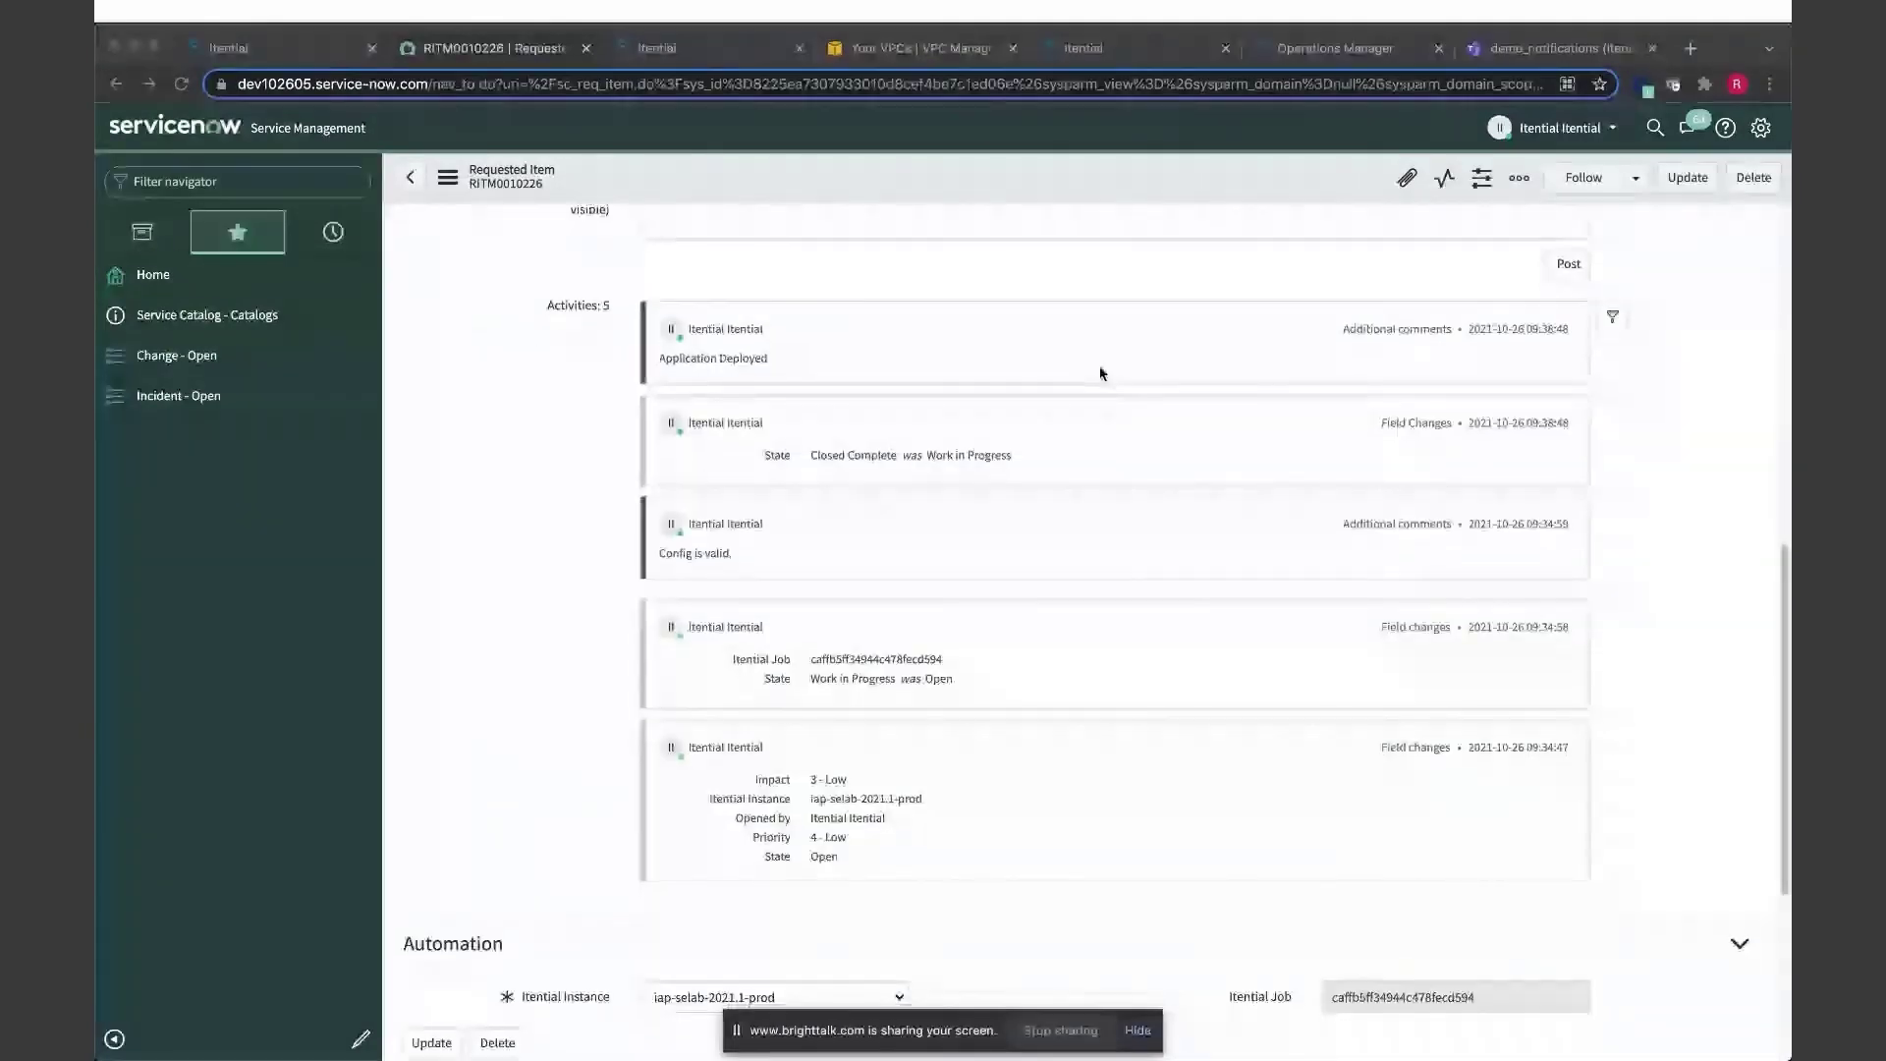
scroll(1102, 371, up, 8)
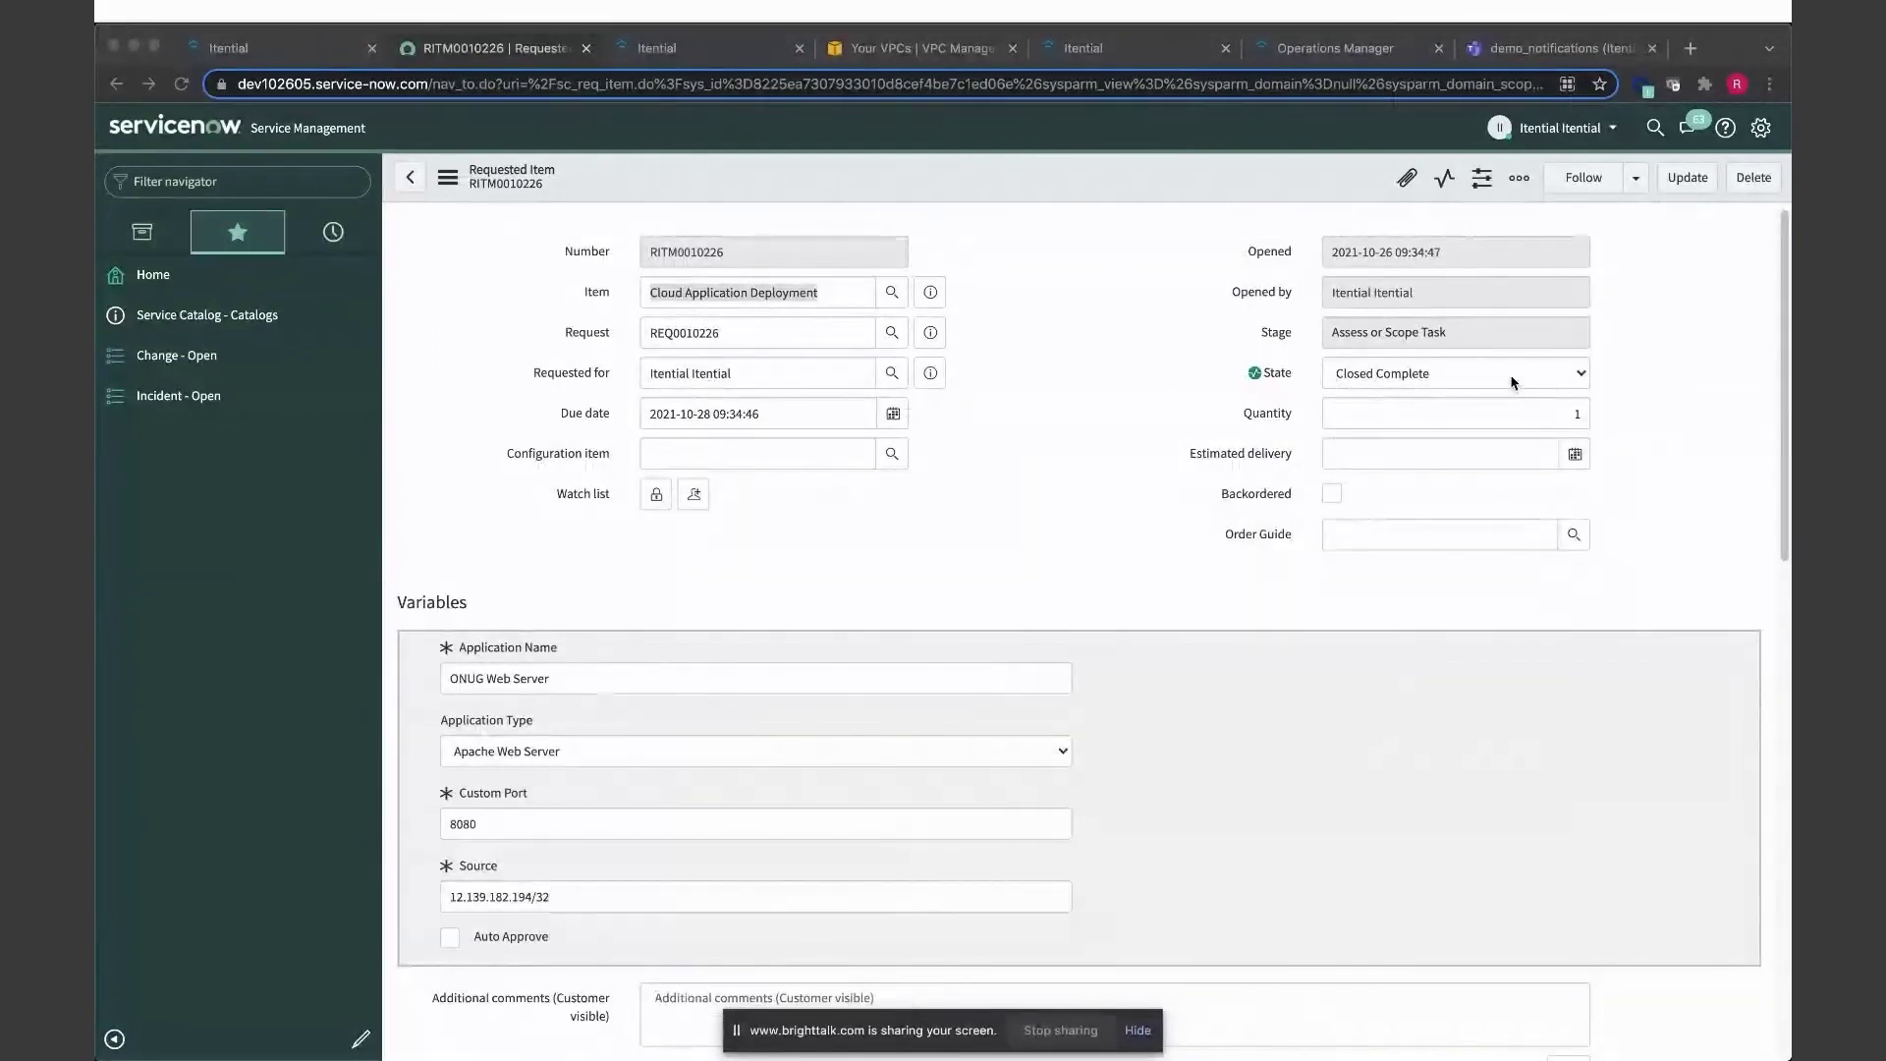
scroll(1487, 610, down, 3)
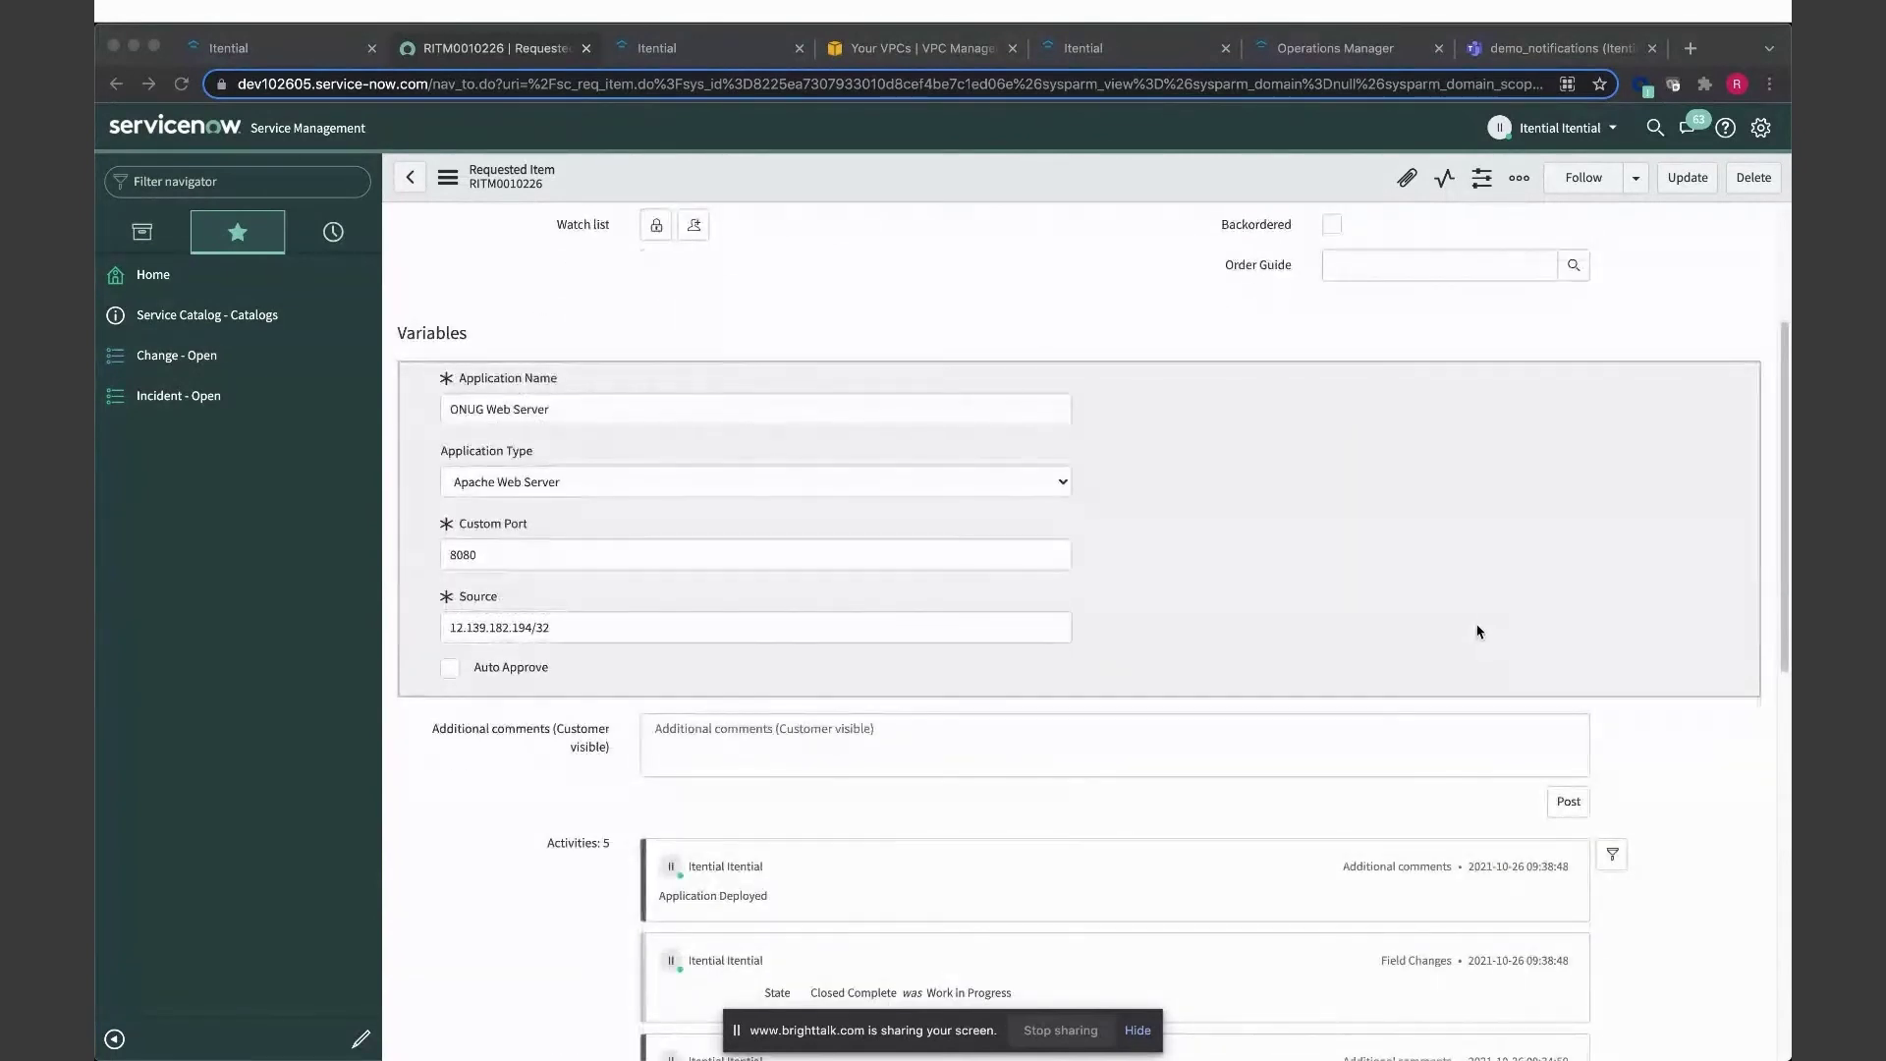
scroll(1474, 644, down, 1)
scroll(1467, 652, down, 1)
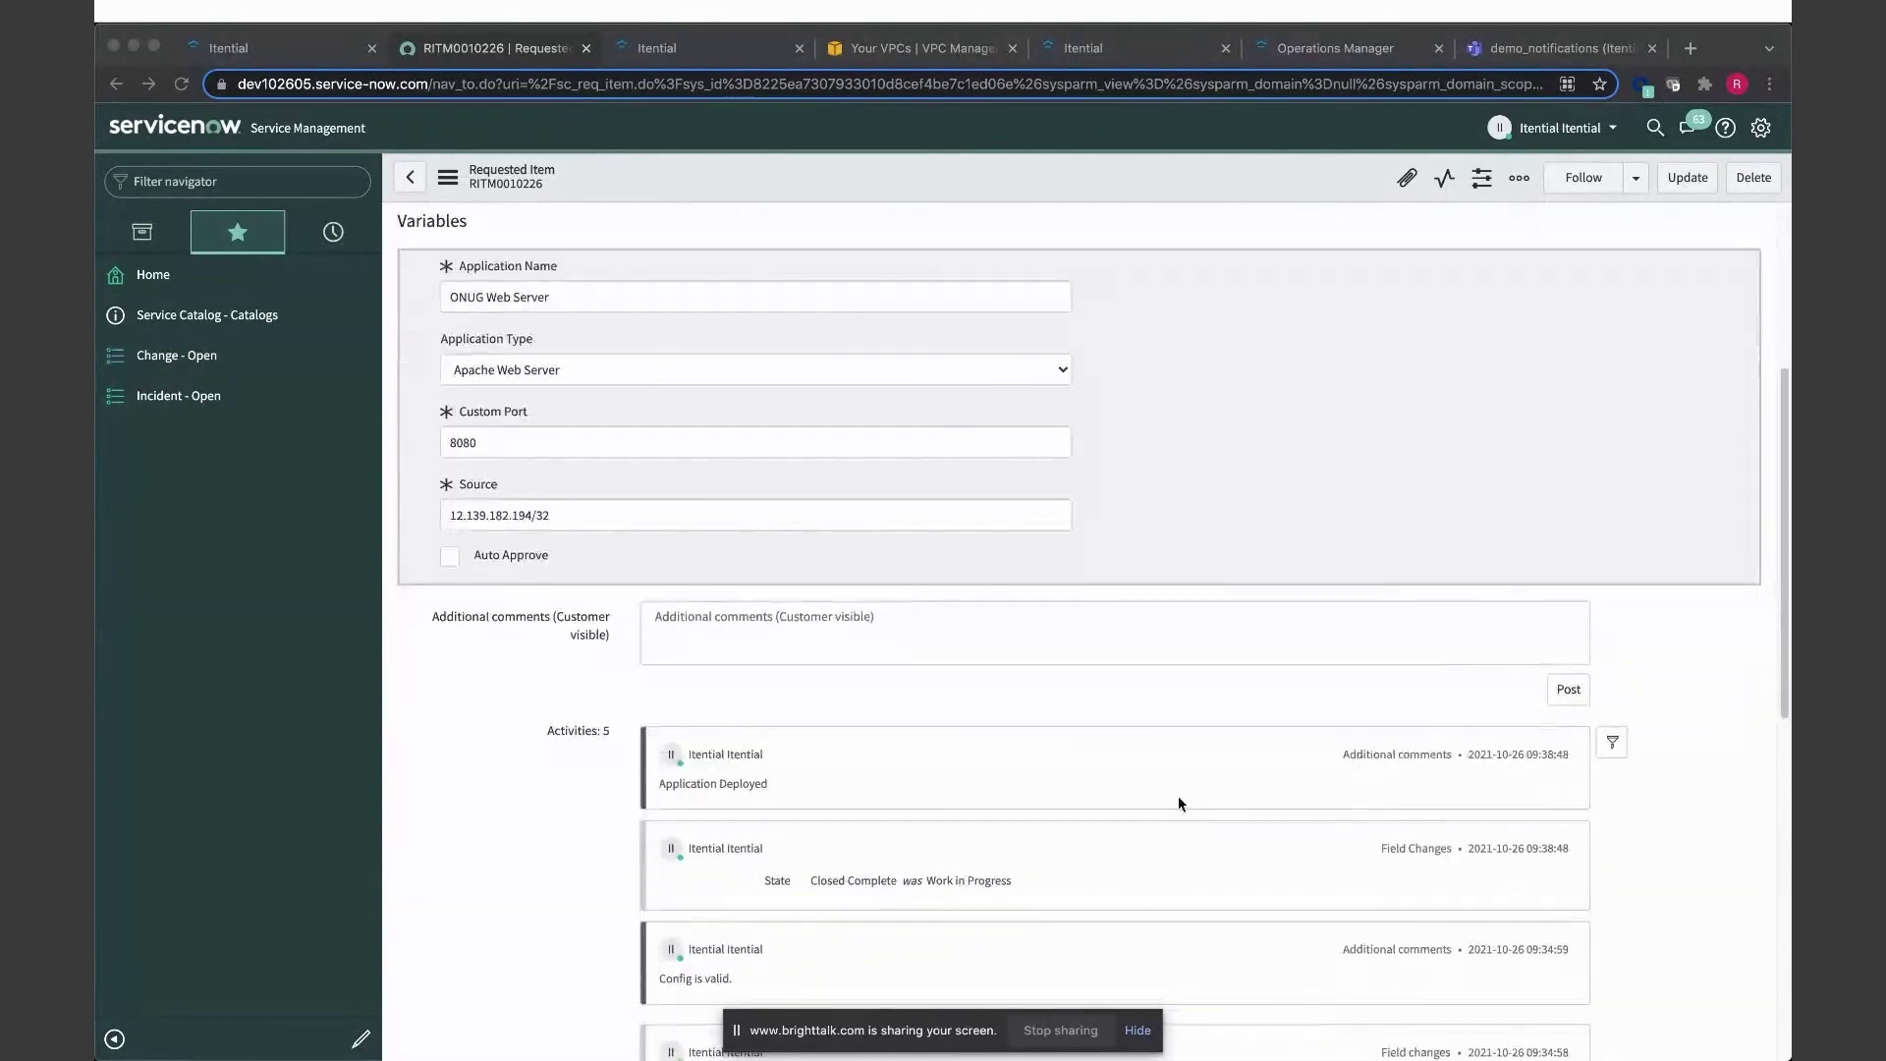
Switch to the AWS VPC console, refresh the VPC list and check the details of the ONUG Web Server VPC
click(923, 48)
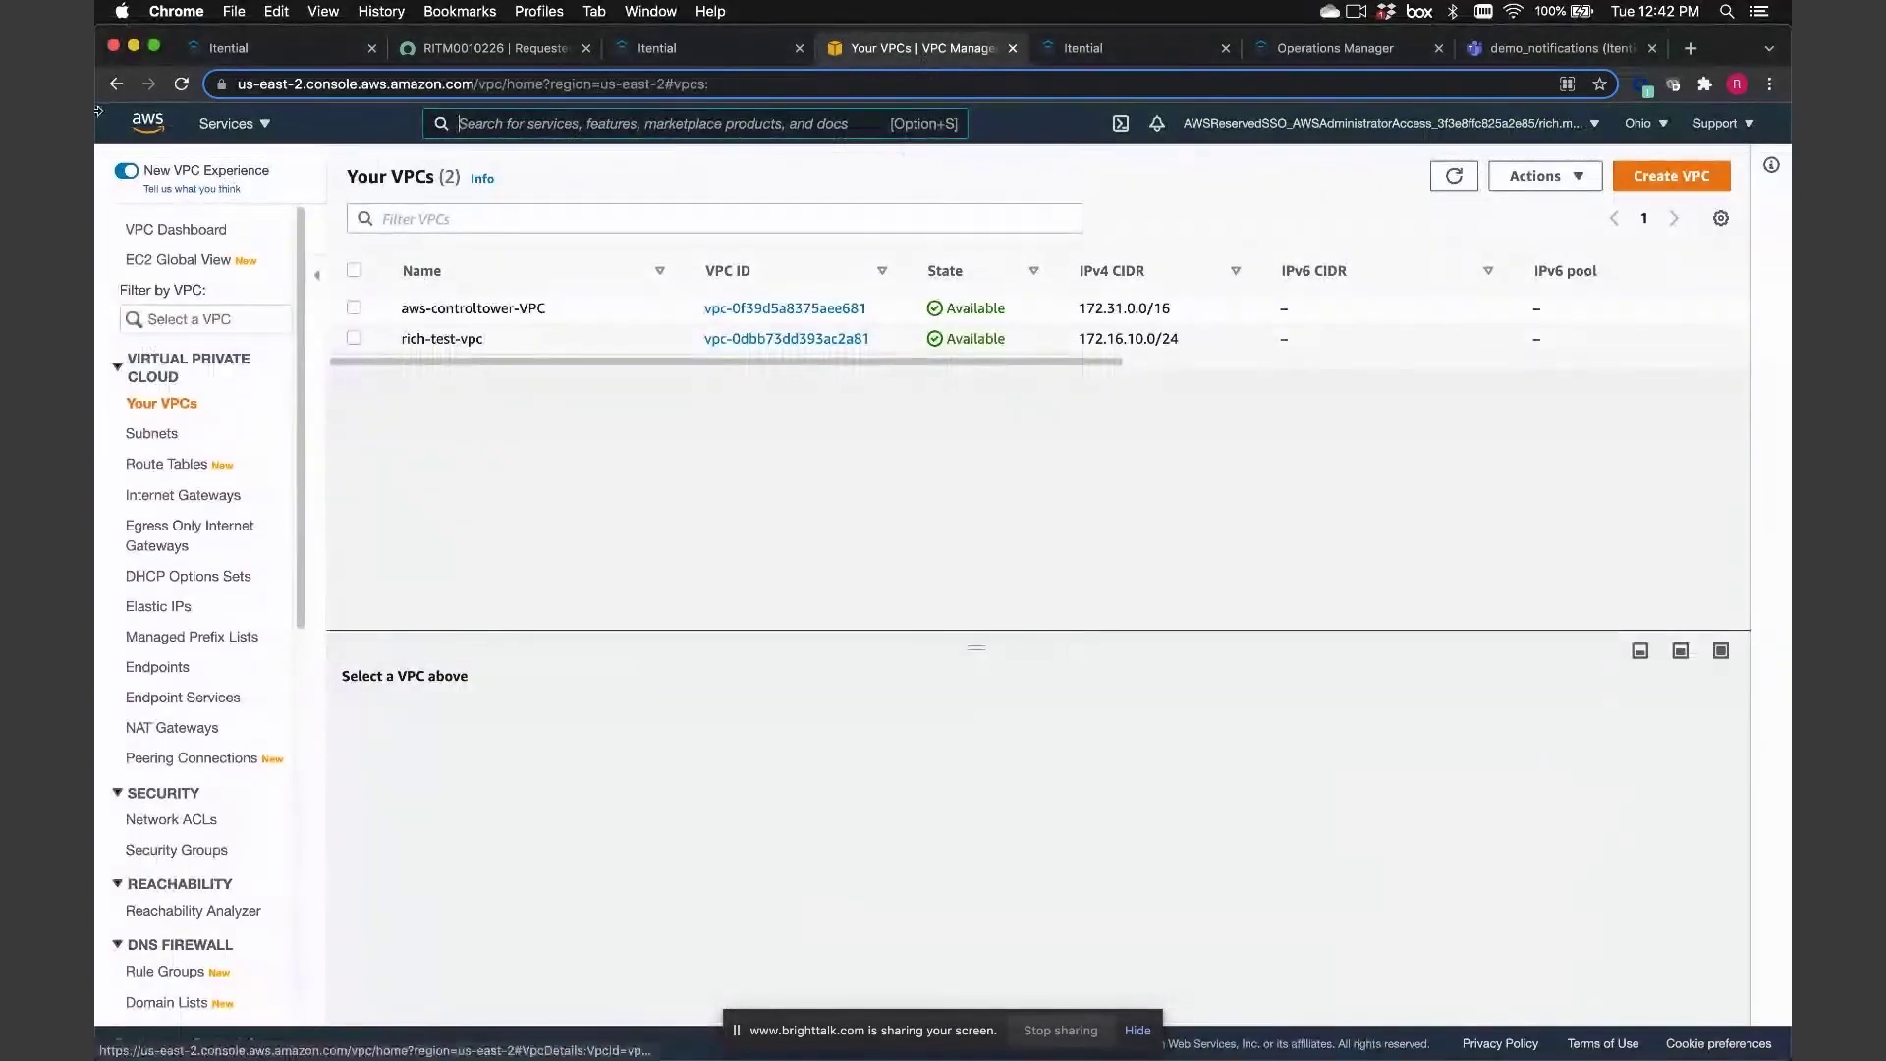
key(super+r)
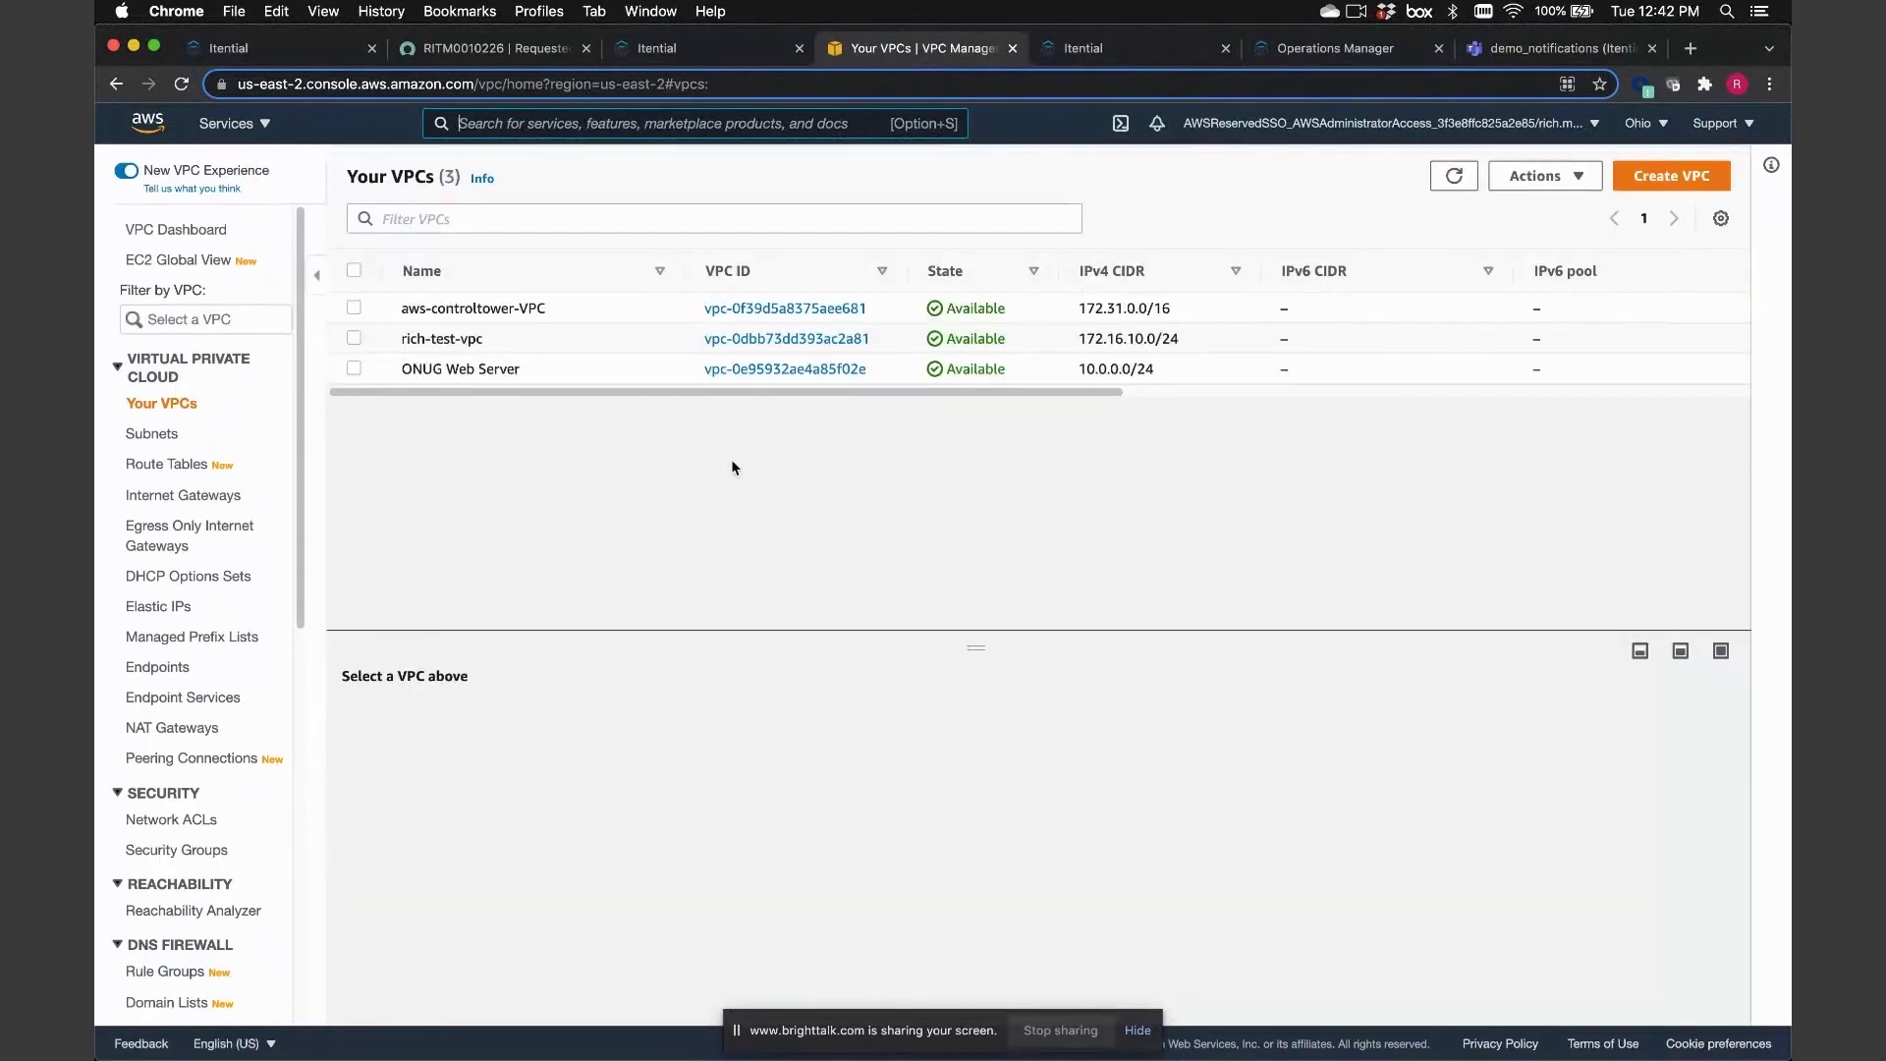
click(354, 369)
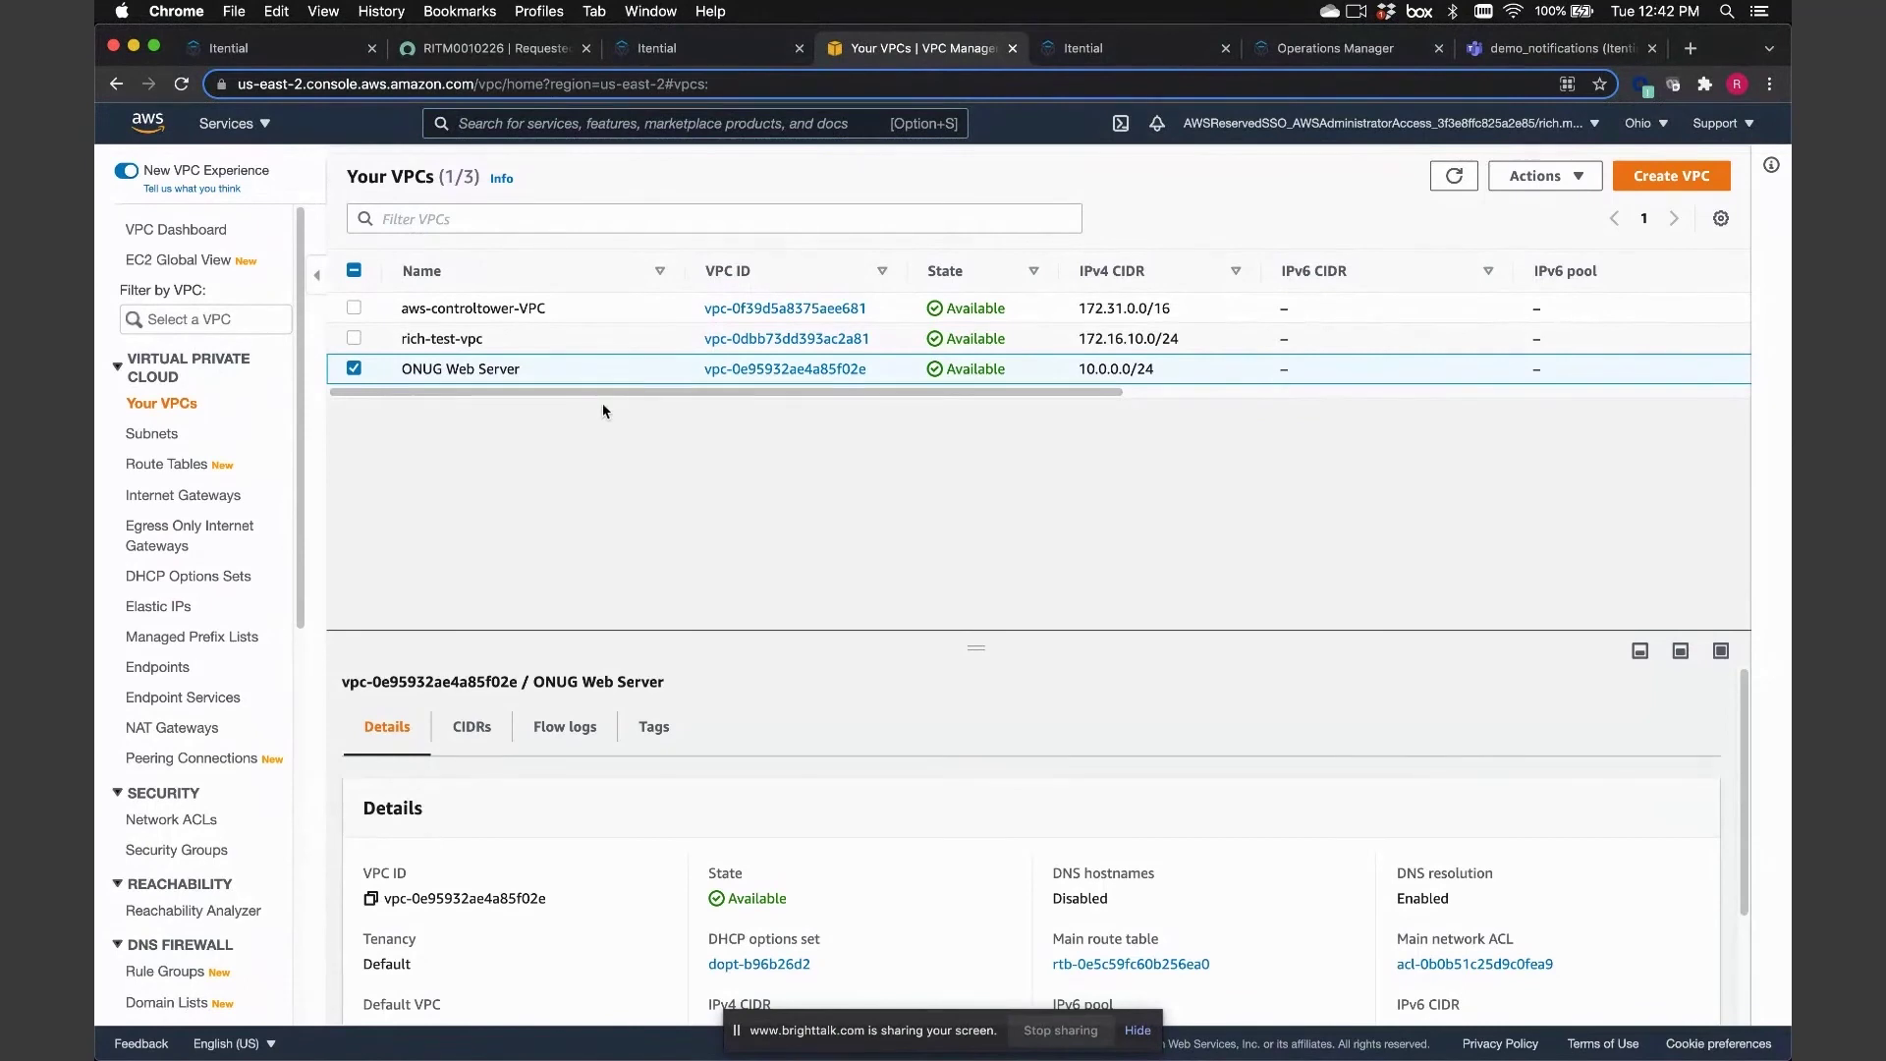
click(355, 371)
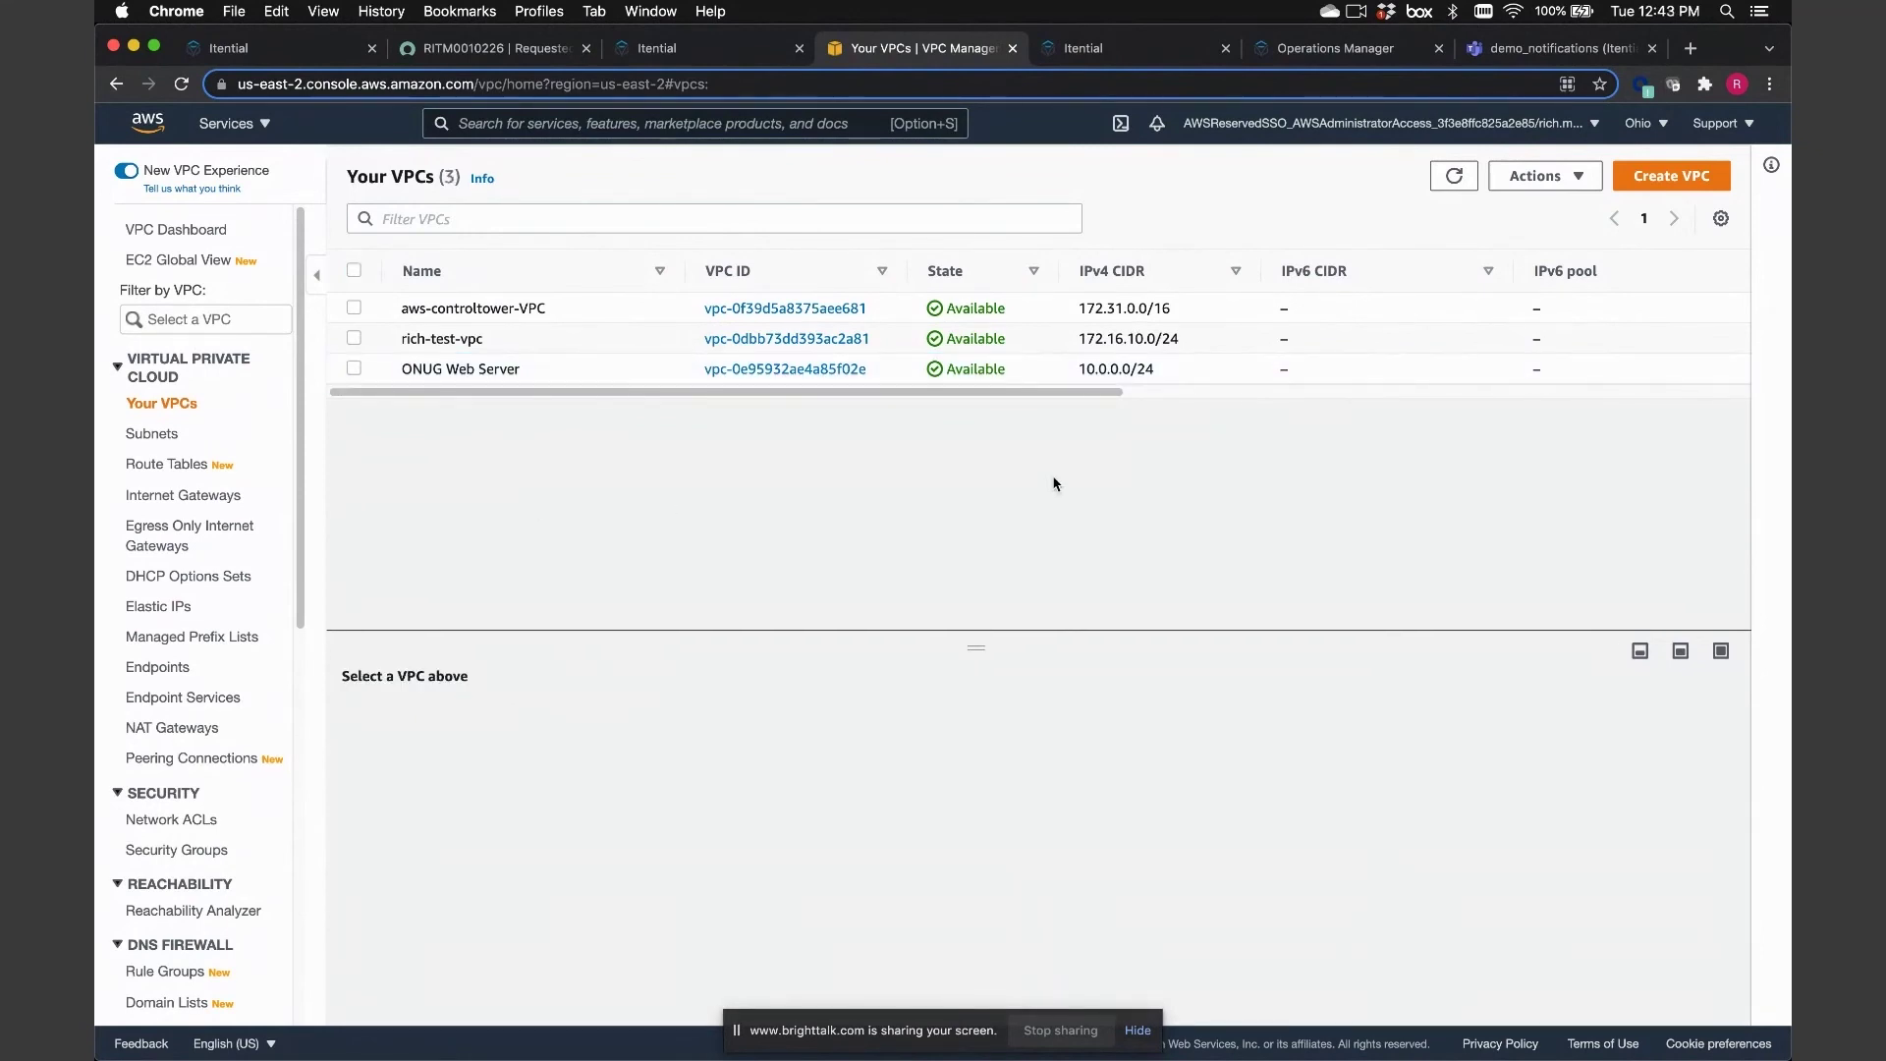
View the AWS SG Remediation V2 workflow in Automation Studio, and open the AWS Closed Loop Automation in Operations Manager
click(1361, 49)
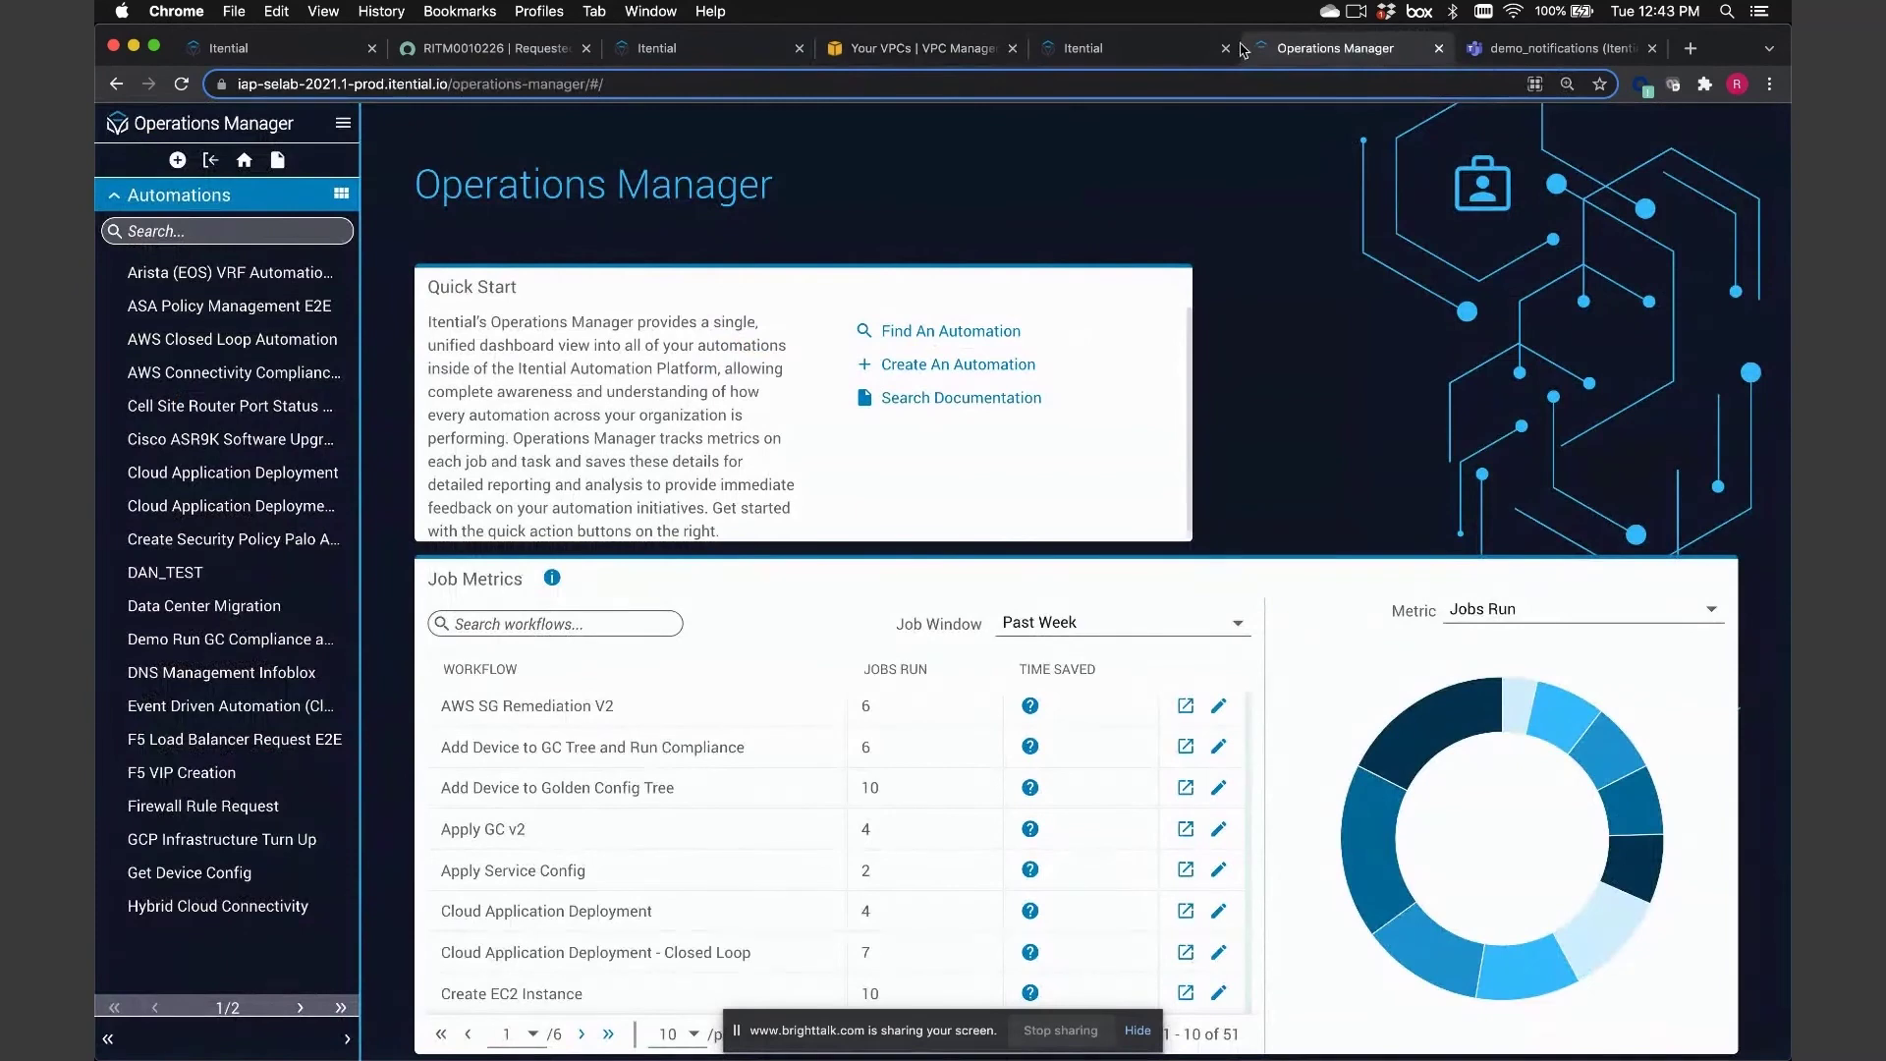
click(1178, 48)
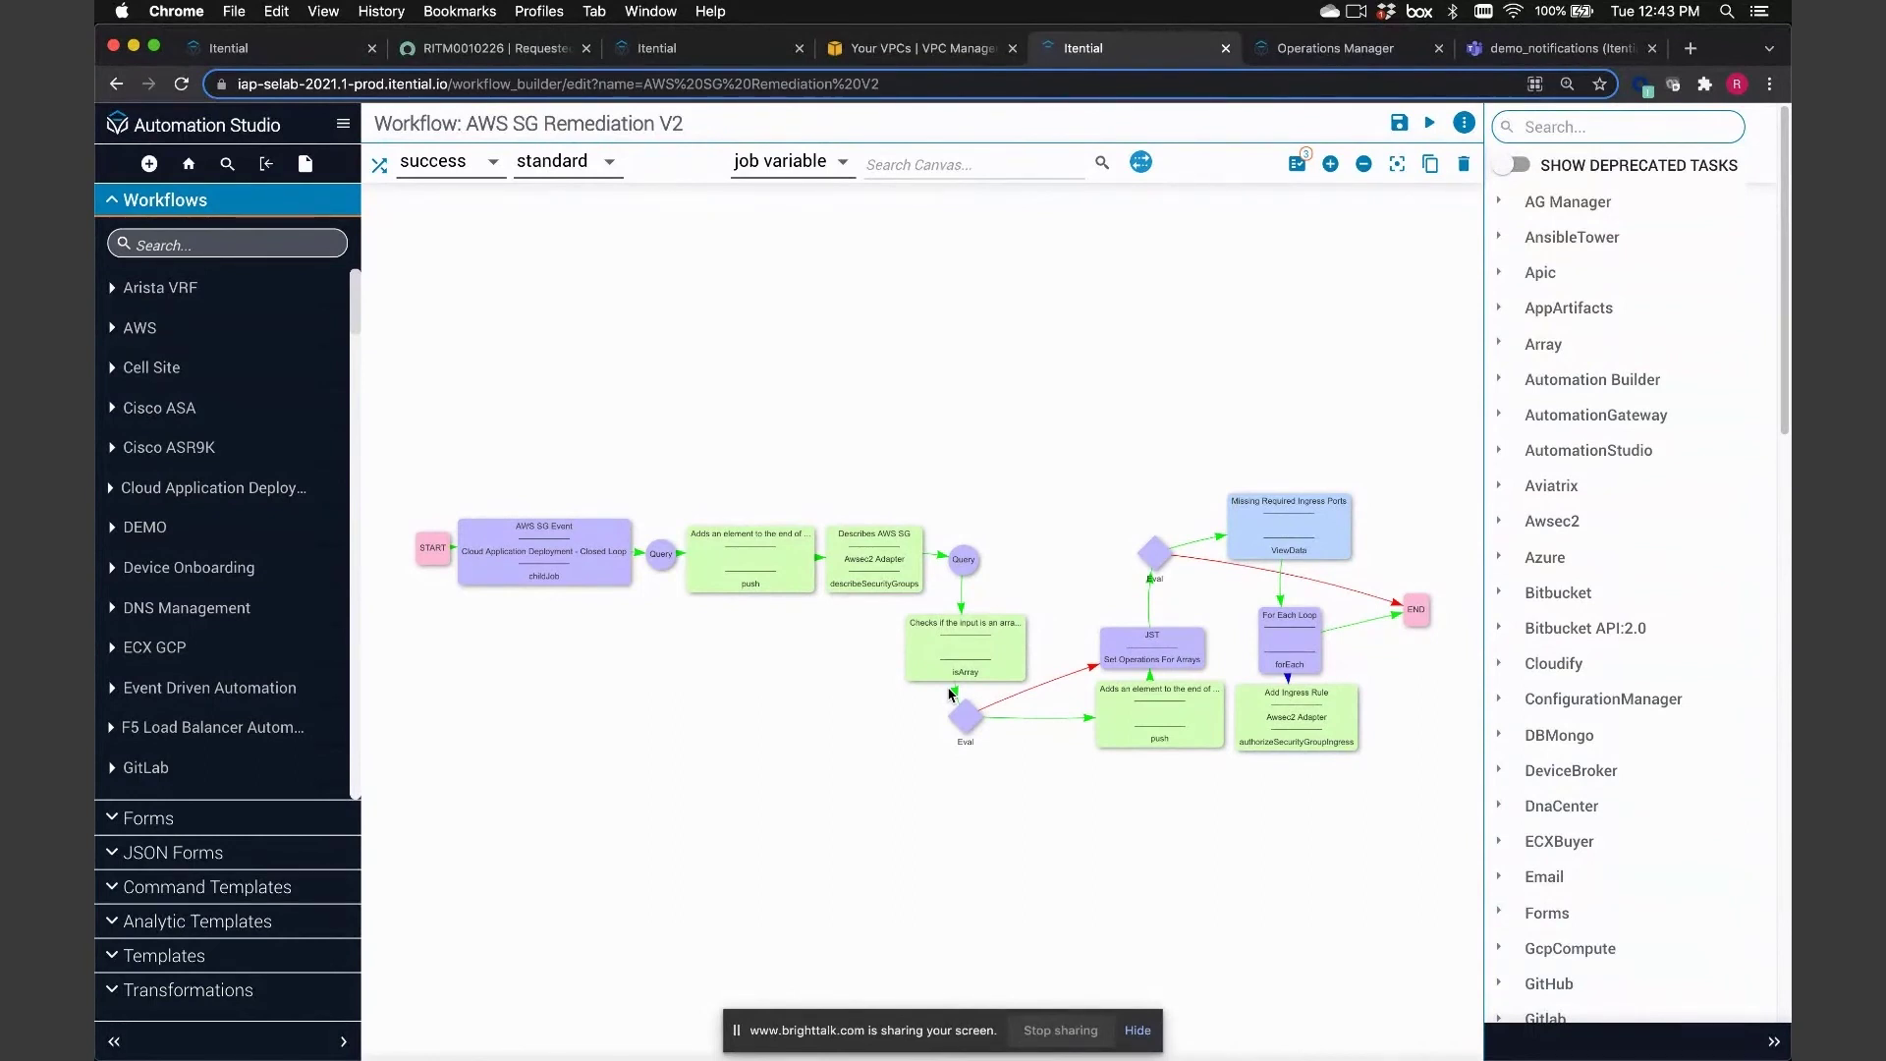
click(1338, 48)
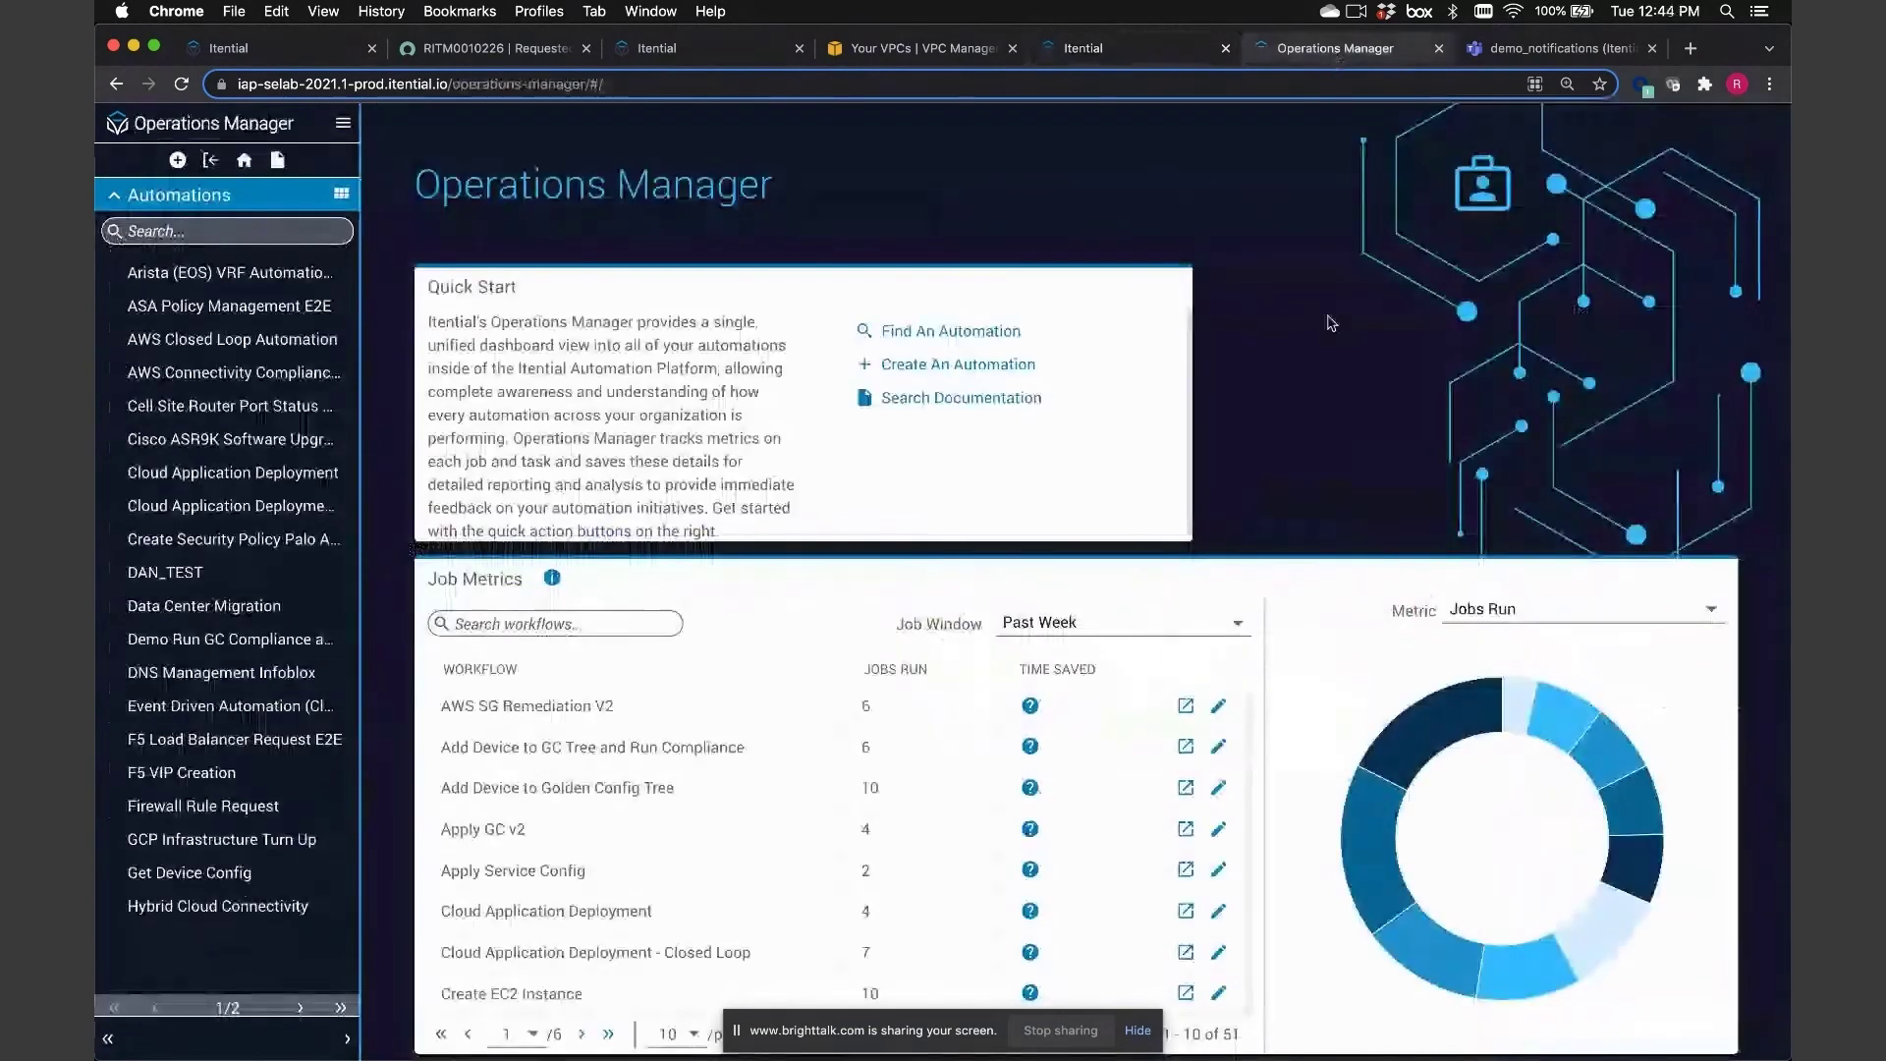
click(323, 339)
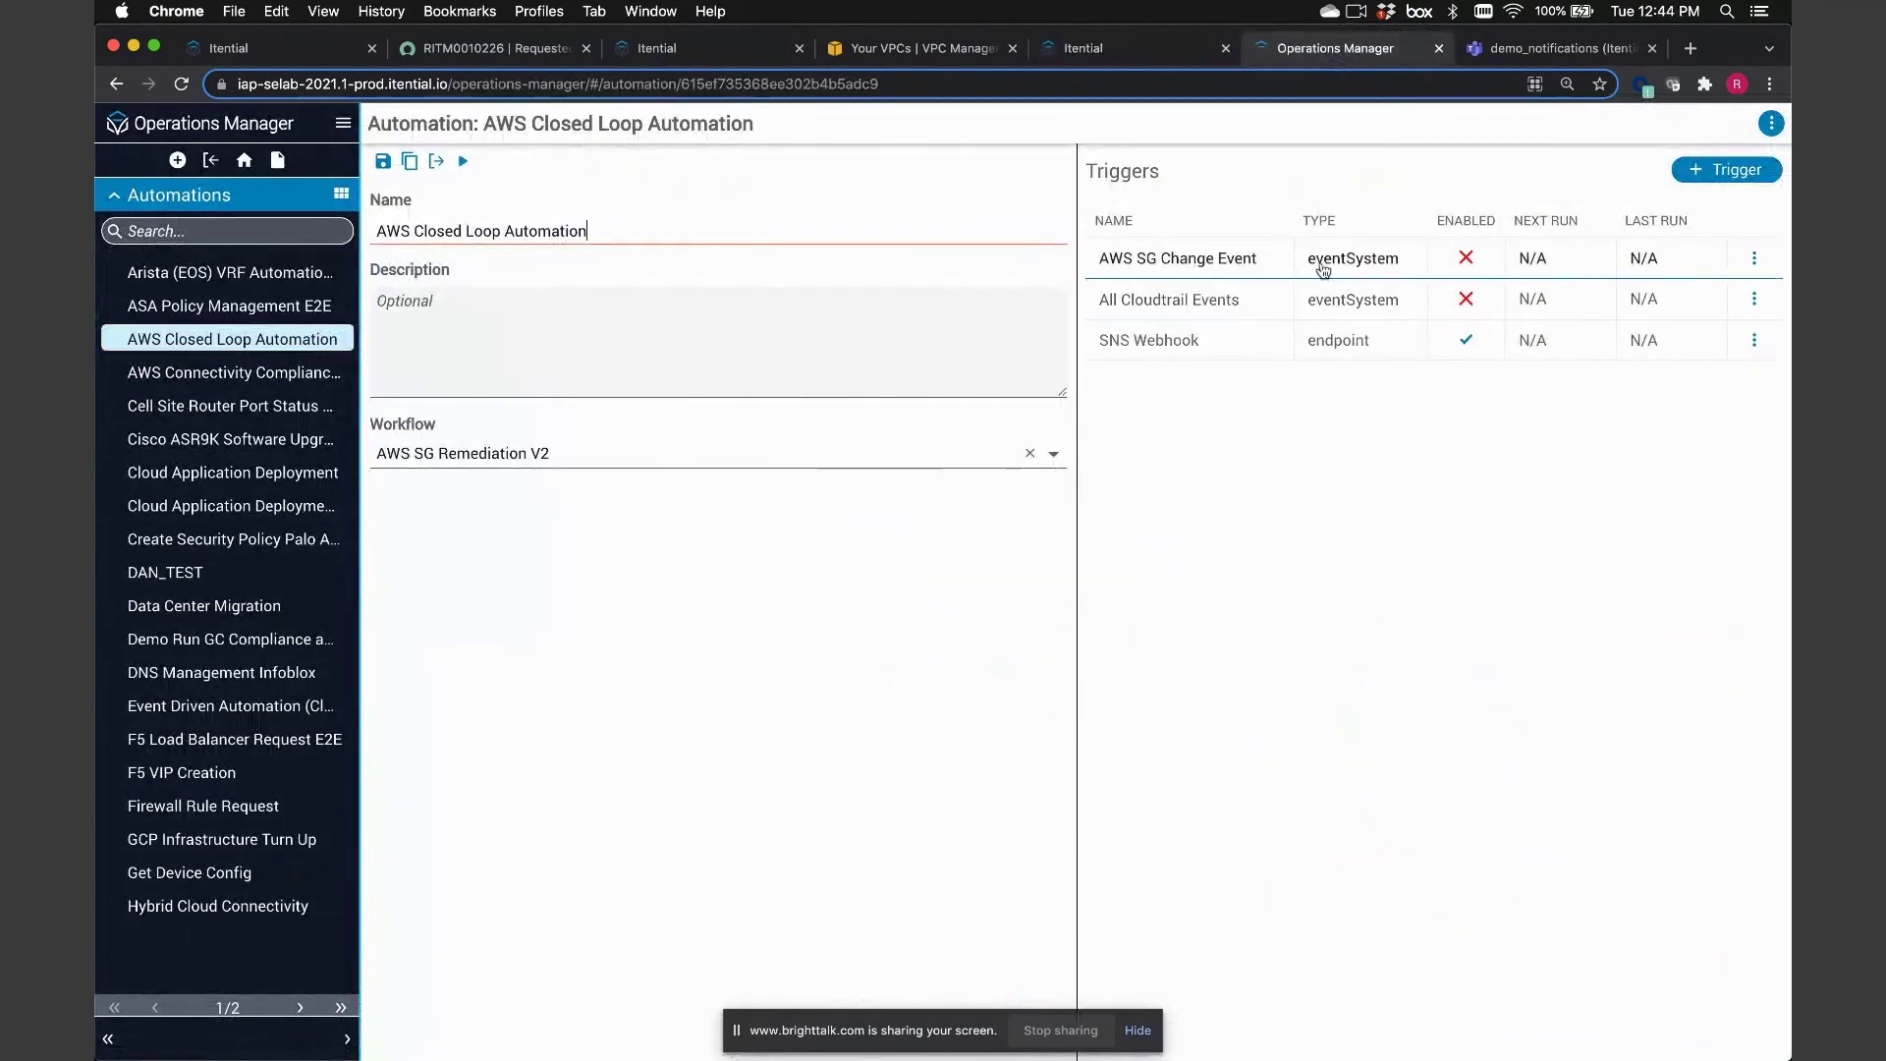
Enable the AWS SG Change Event trigger of the AWS Closed Loop Automation and save it
click(1756, 259)
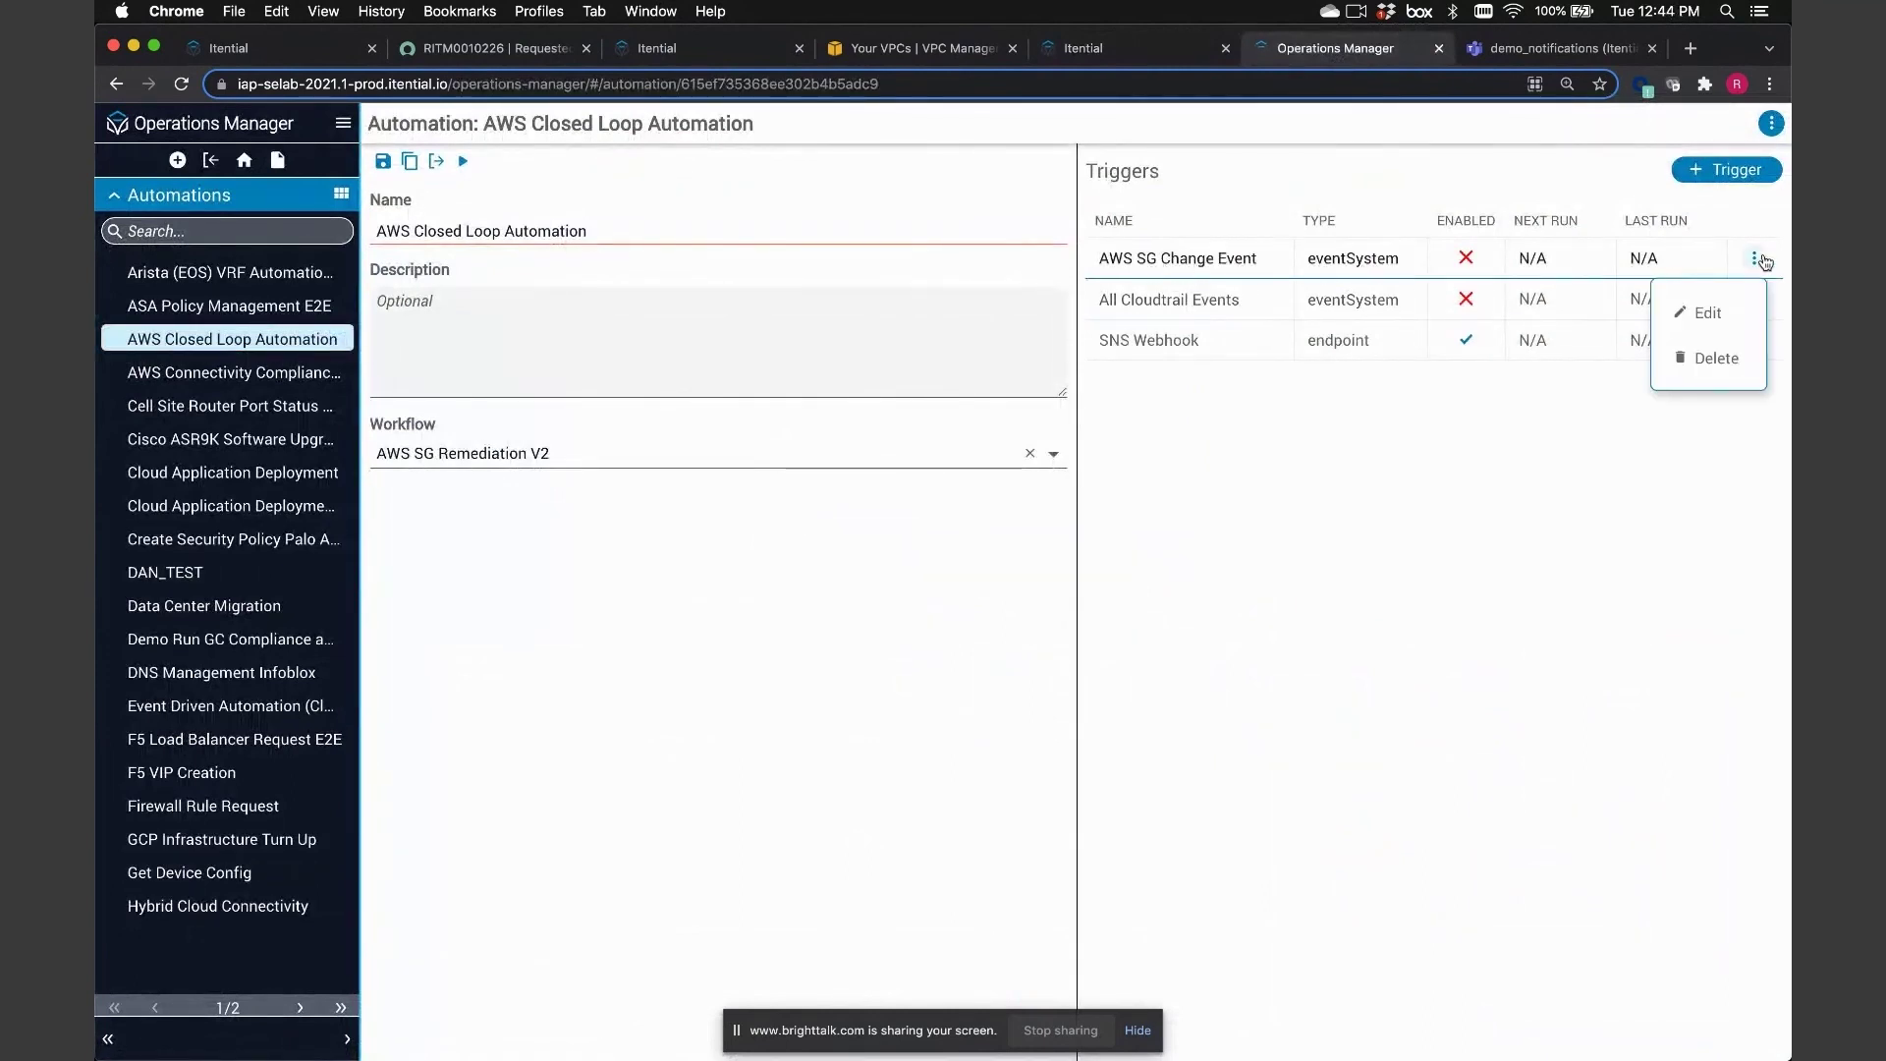
click(1726, 301)
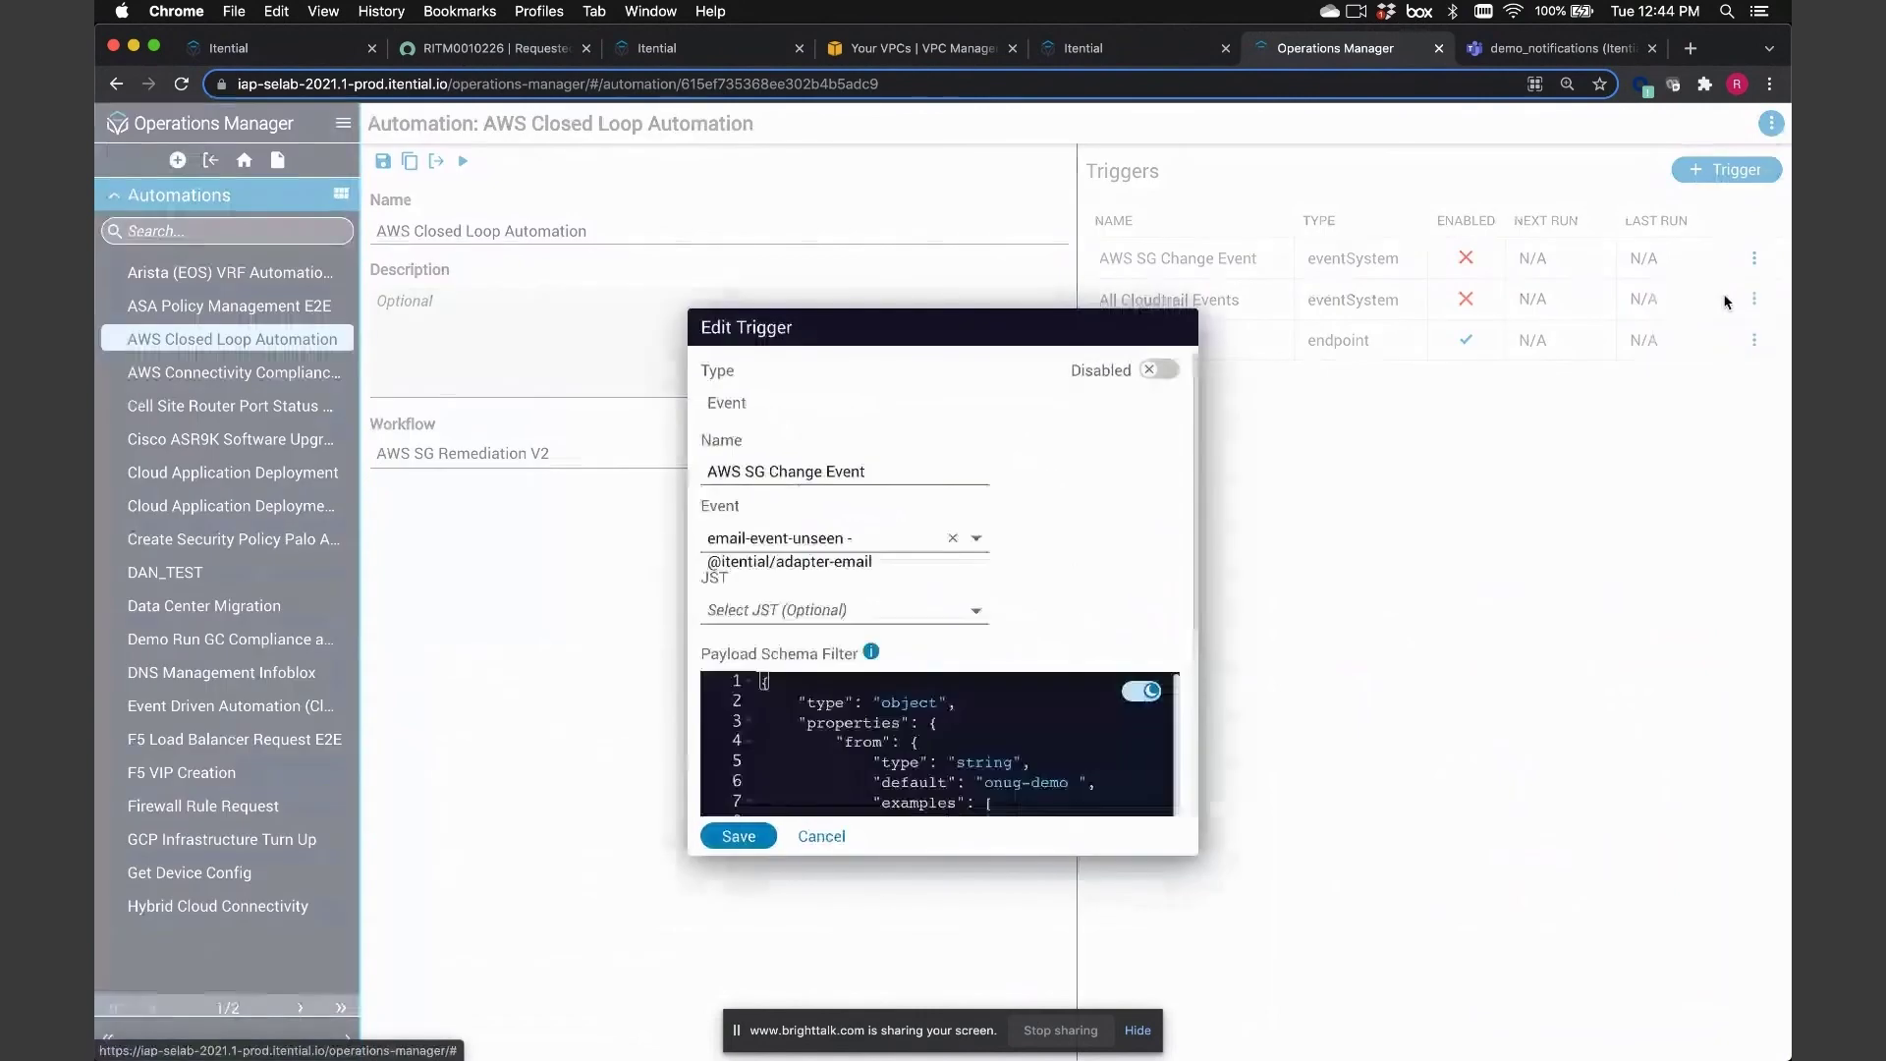
click(1159, 369)
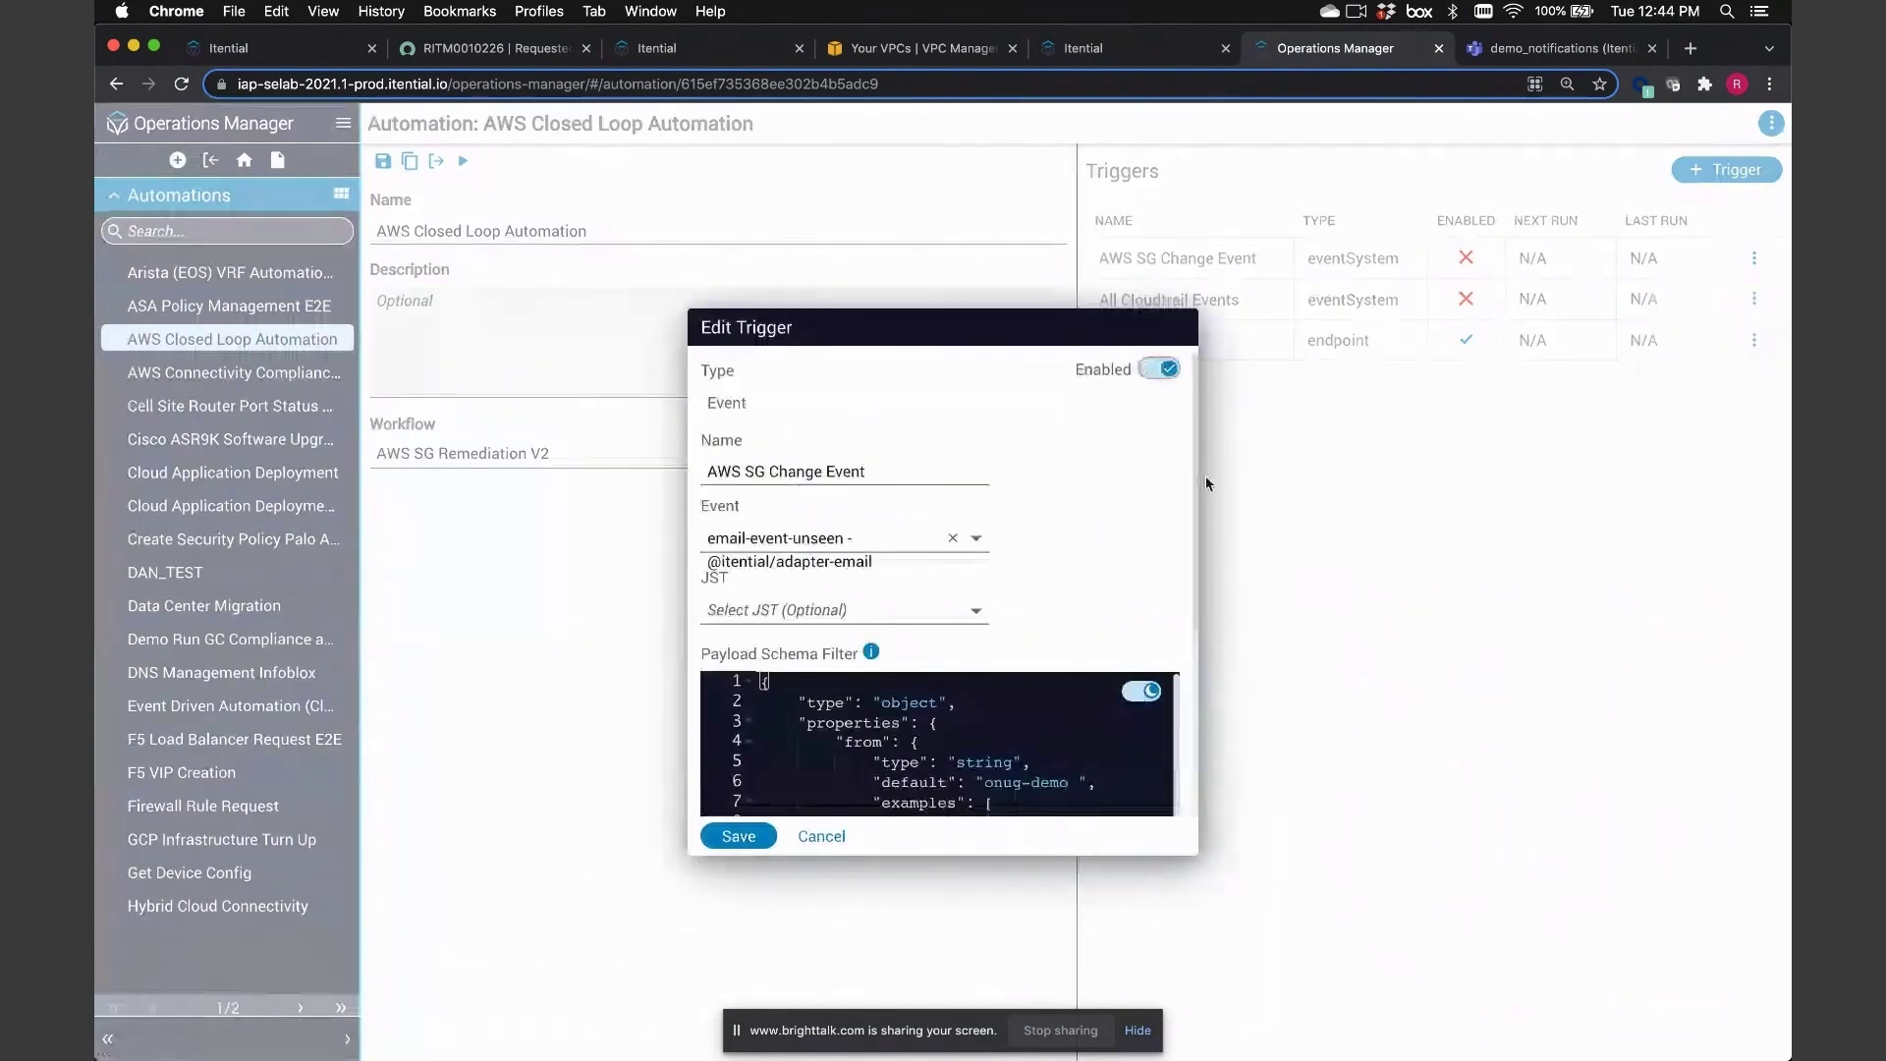
click(739, 837)
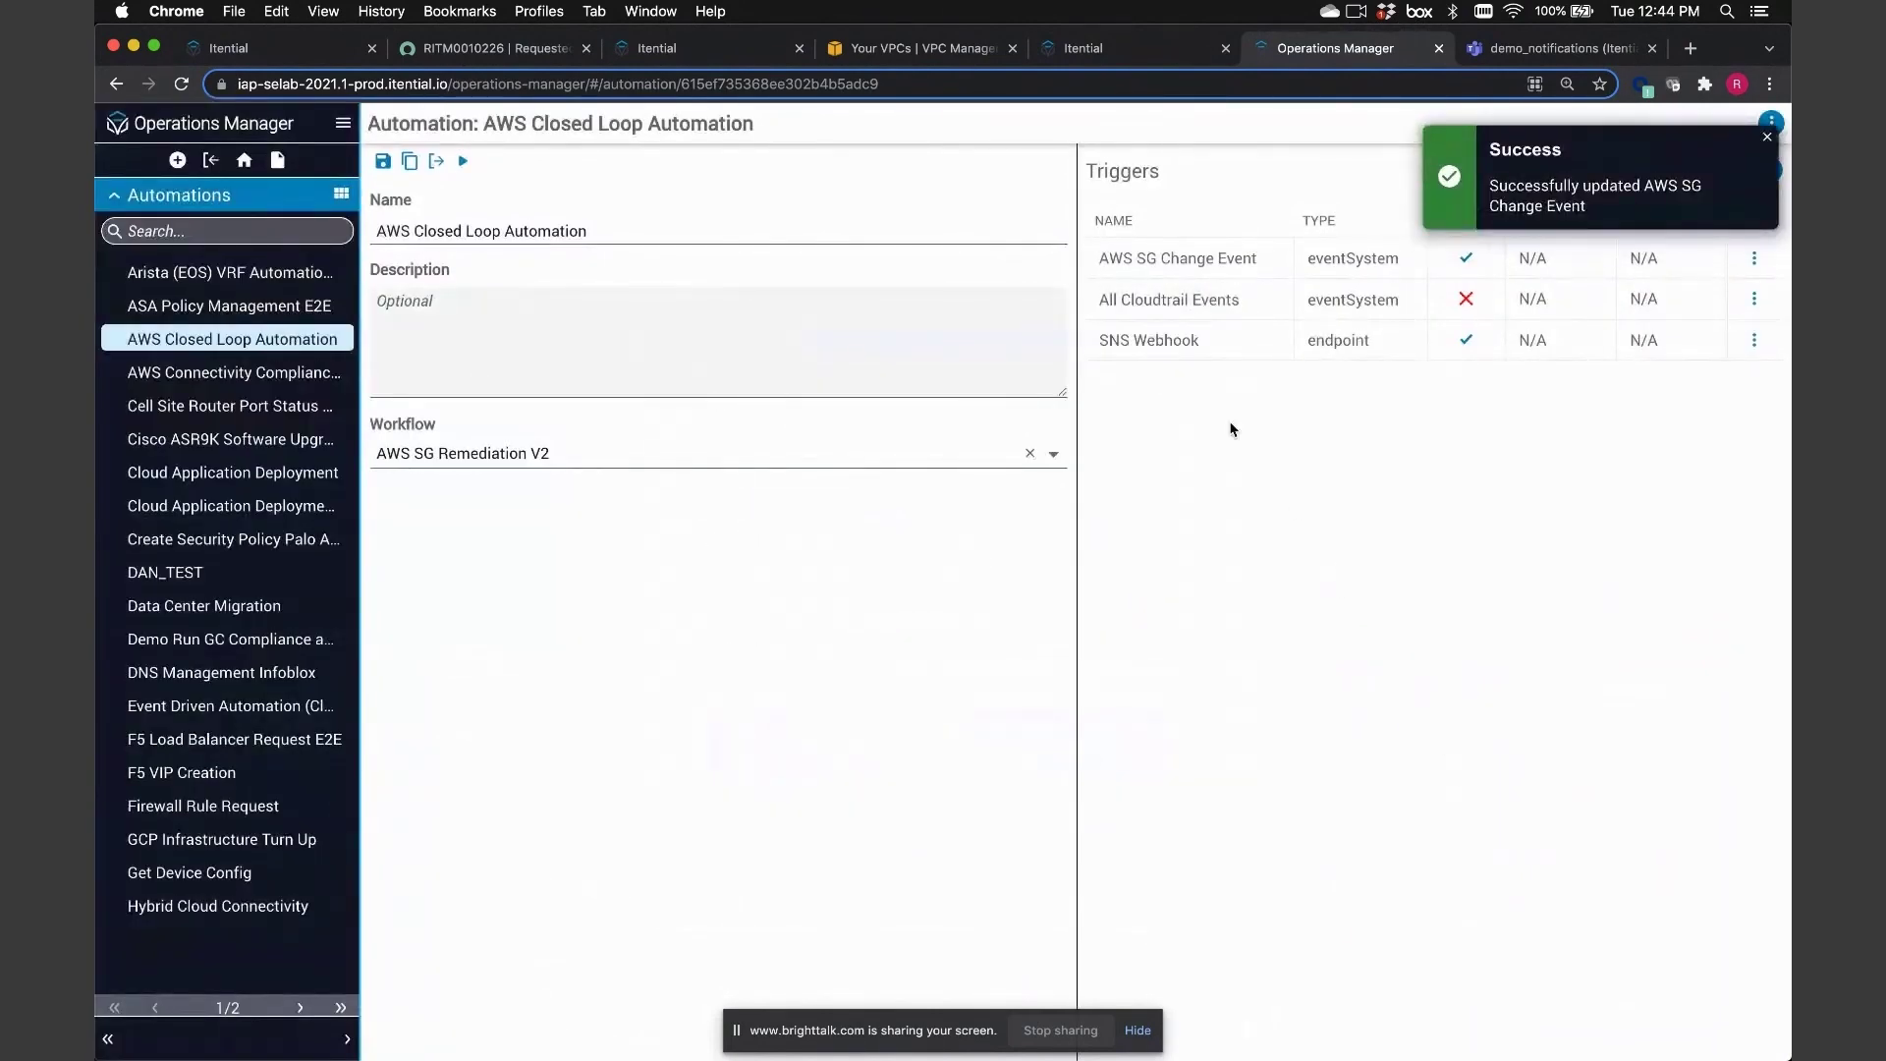
Switch to the AWS VPC console, open the SG1 security group and review the port ranges and sources of its inbound rules
click(1084, 48)
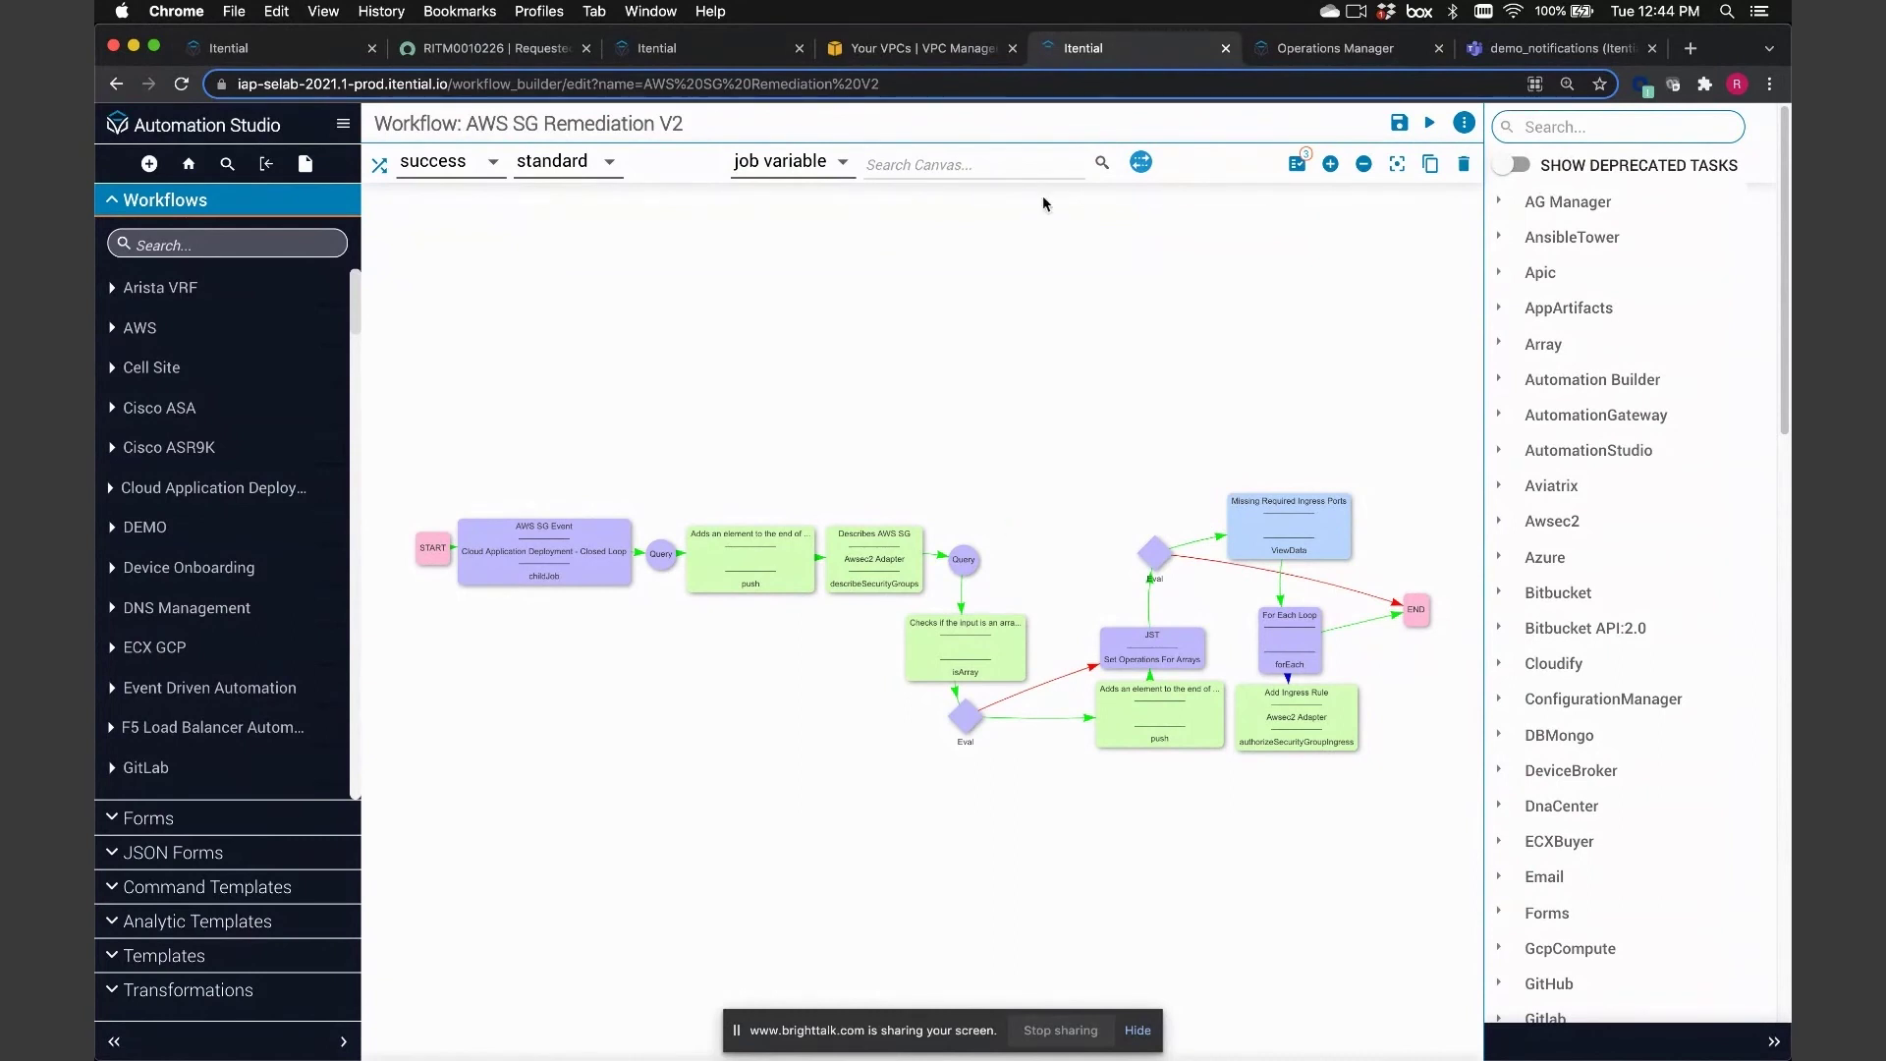
click(910, 55)
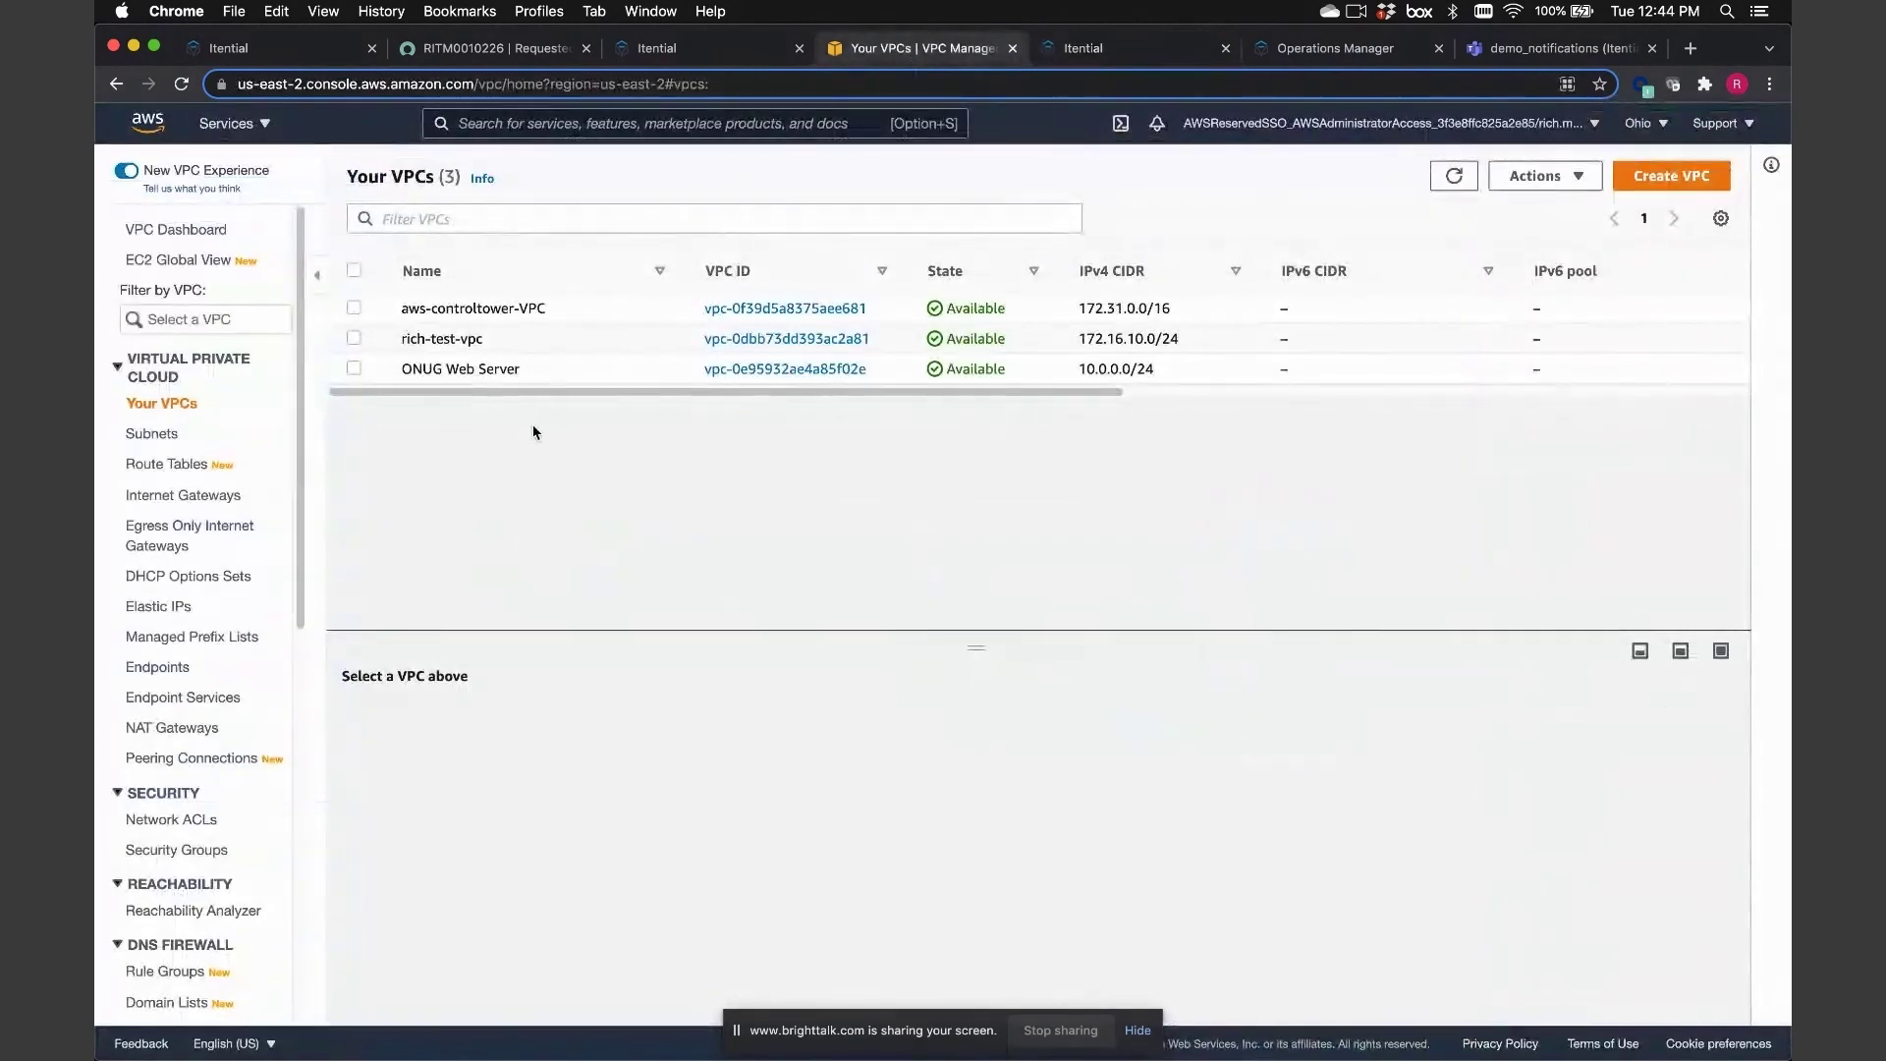
click(179, 848)
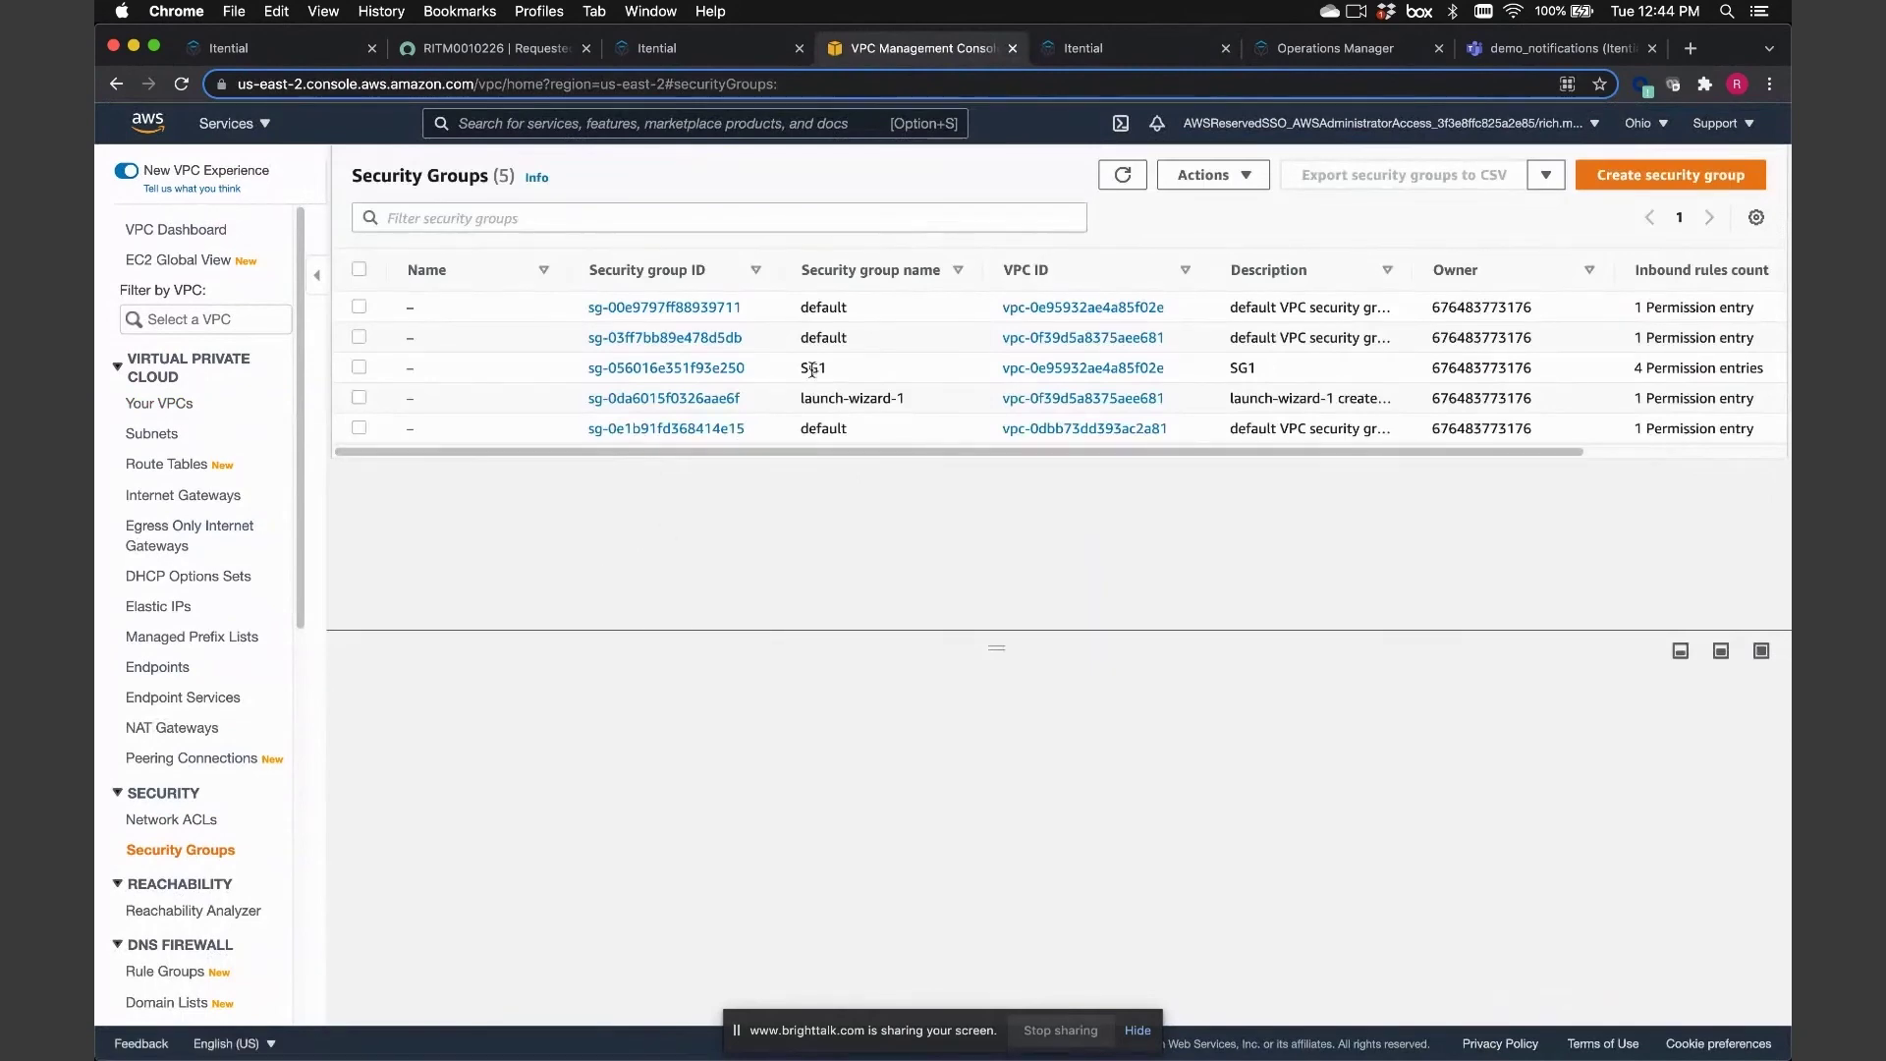
drag(800, 367, 828, 375)
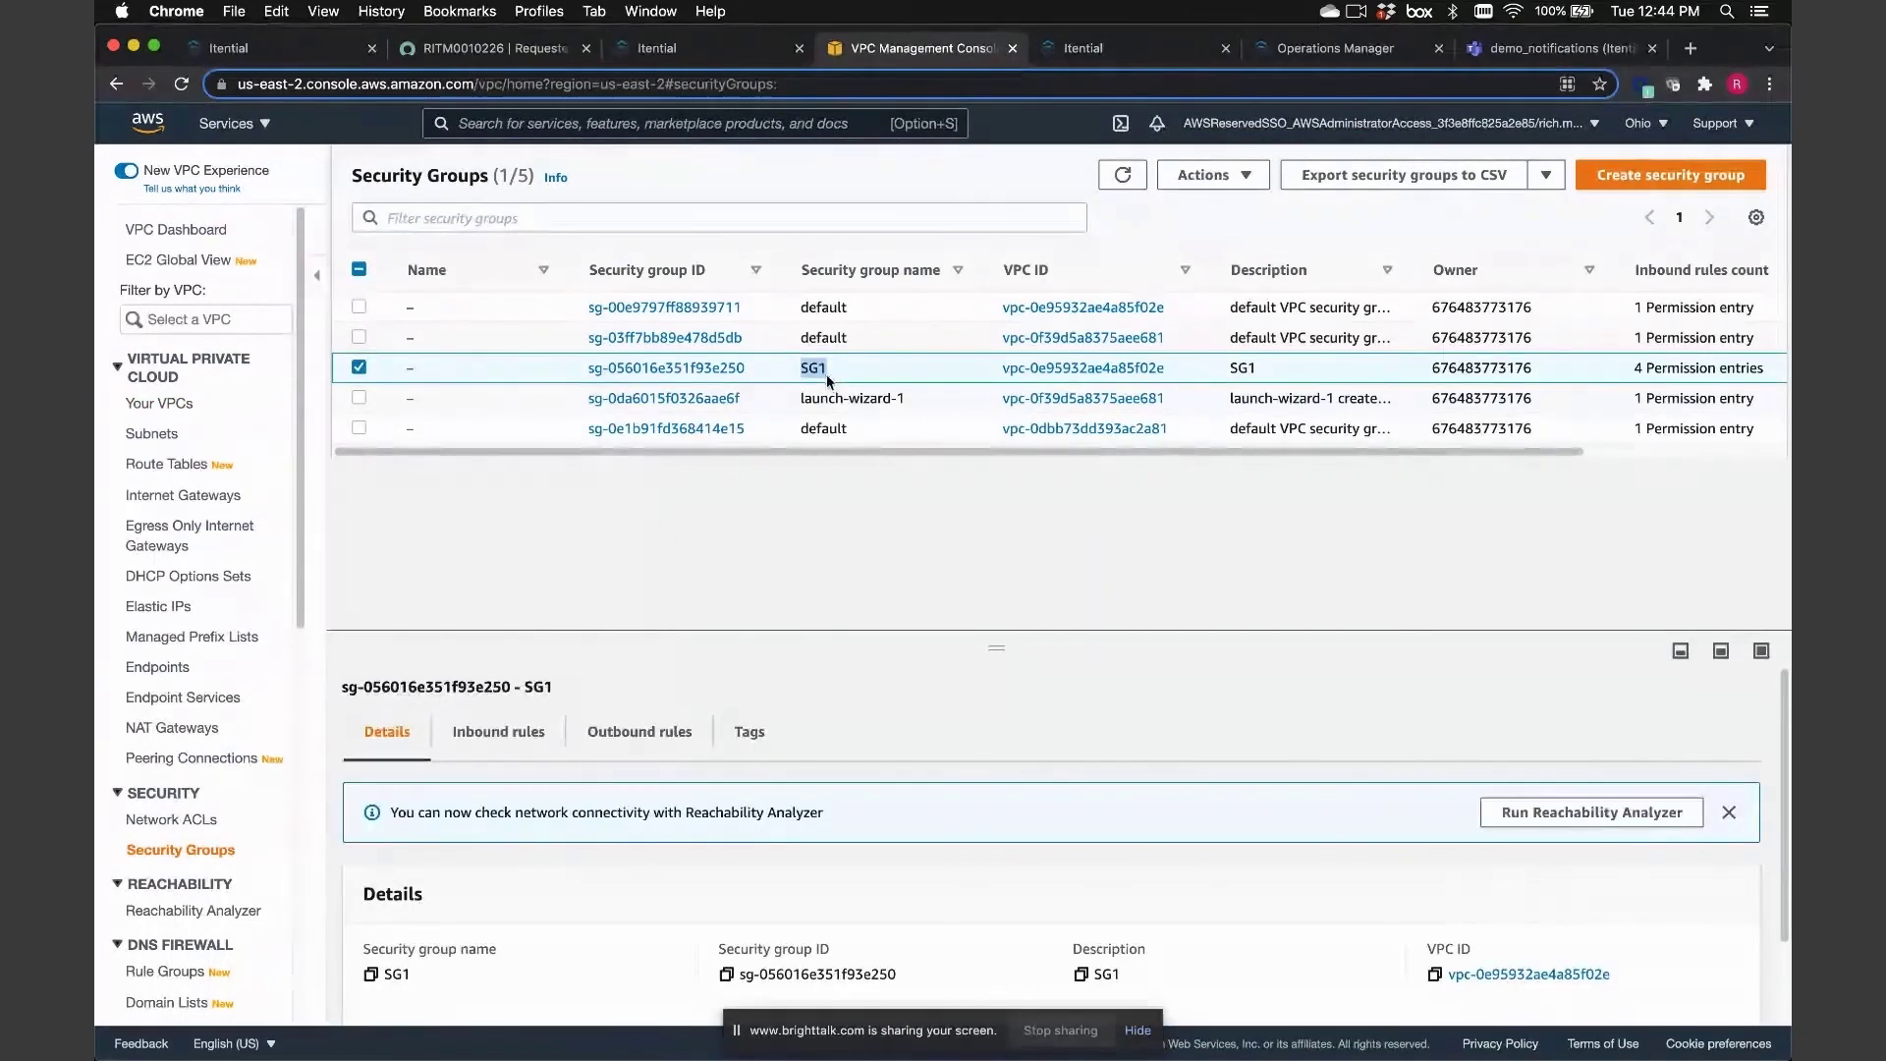
click(707, 367)
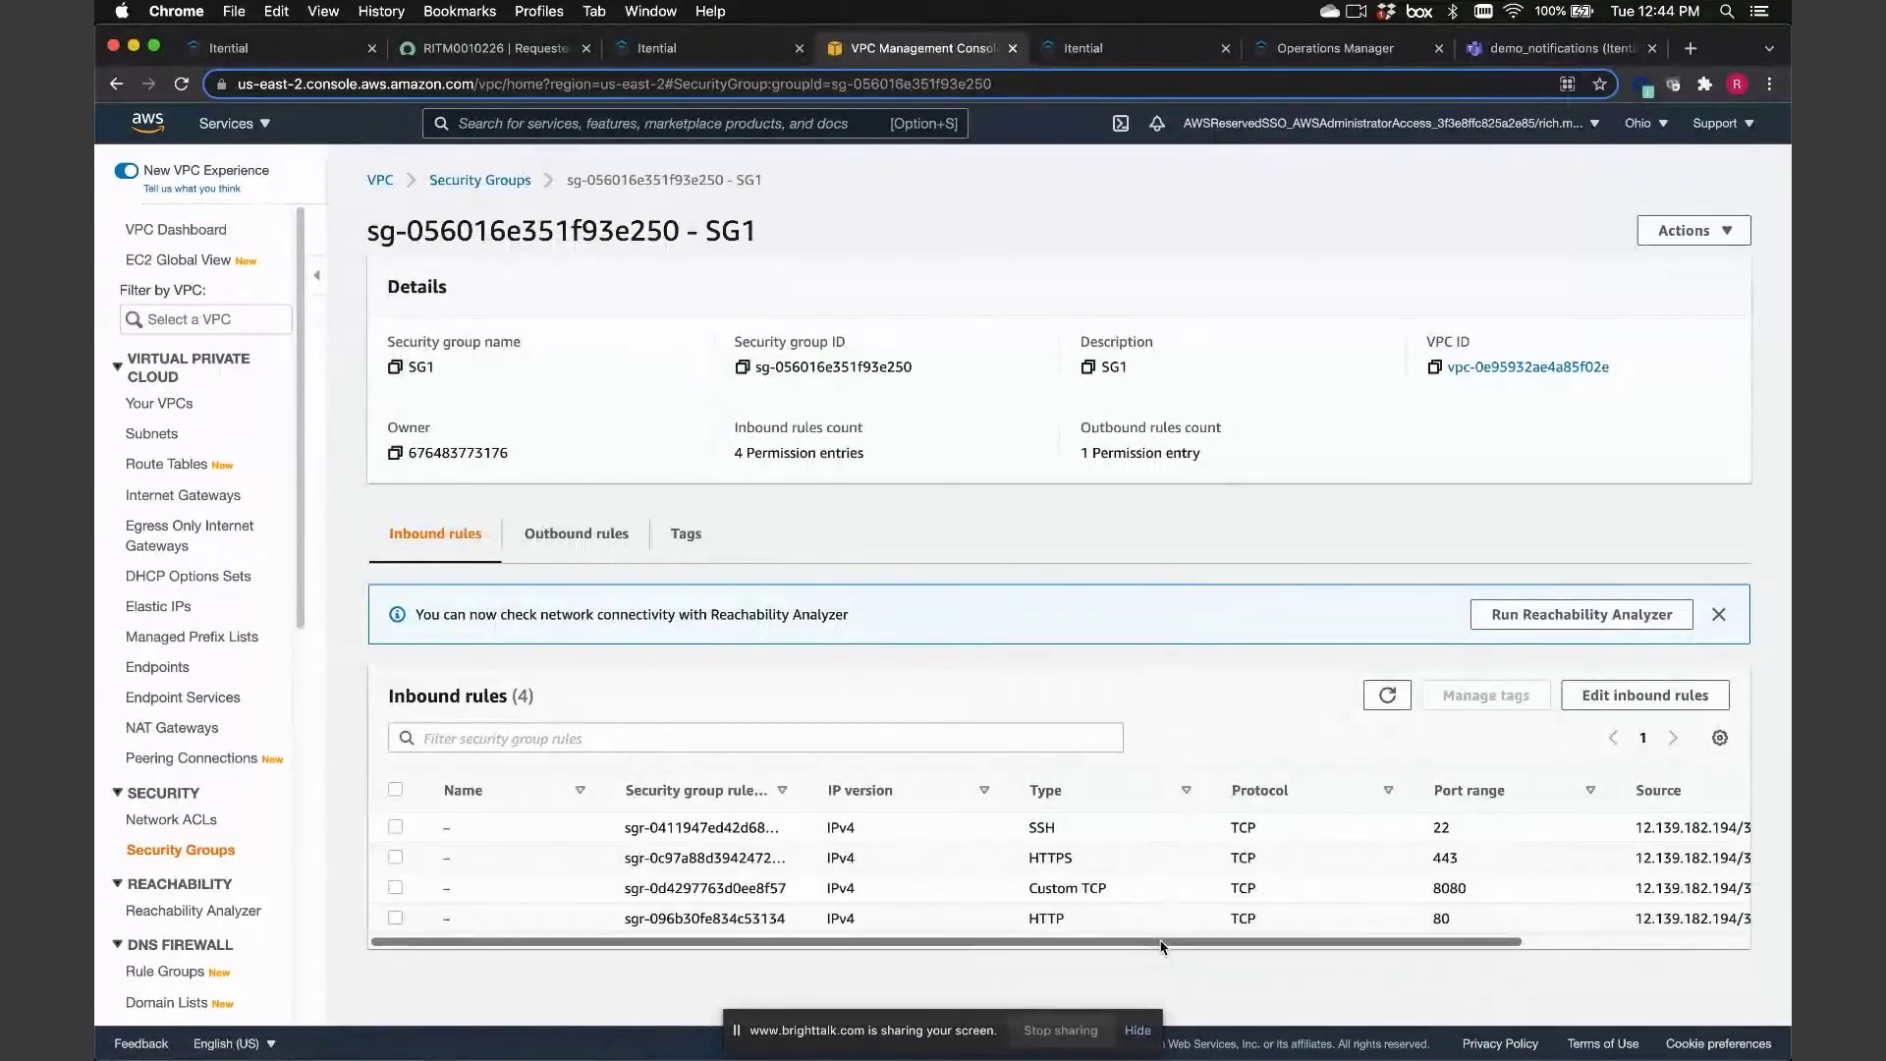
drag(1075, 942, 1385, 975)
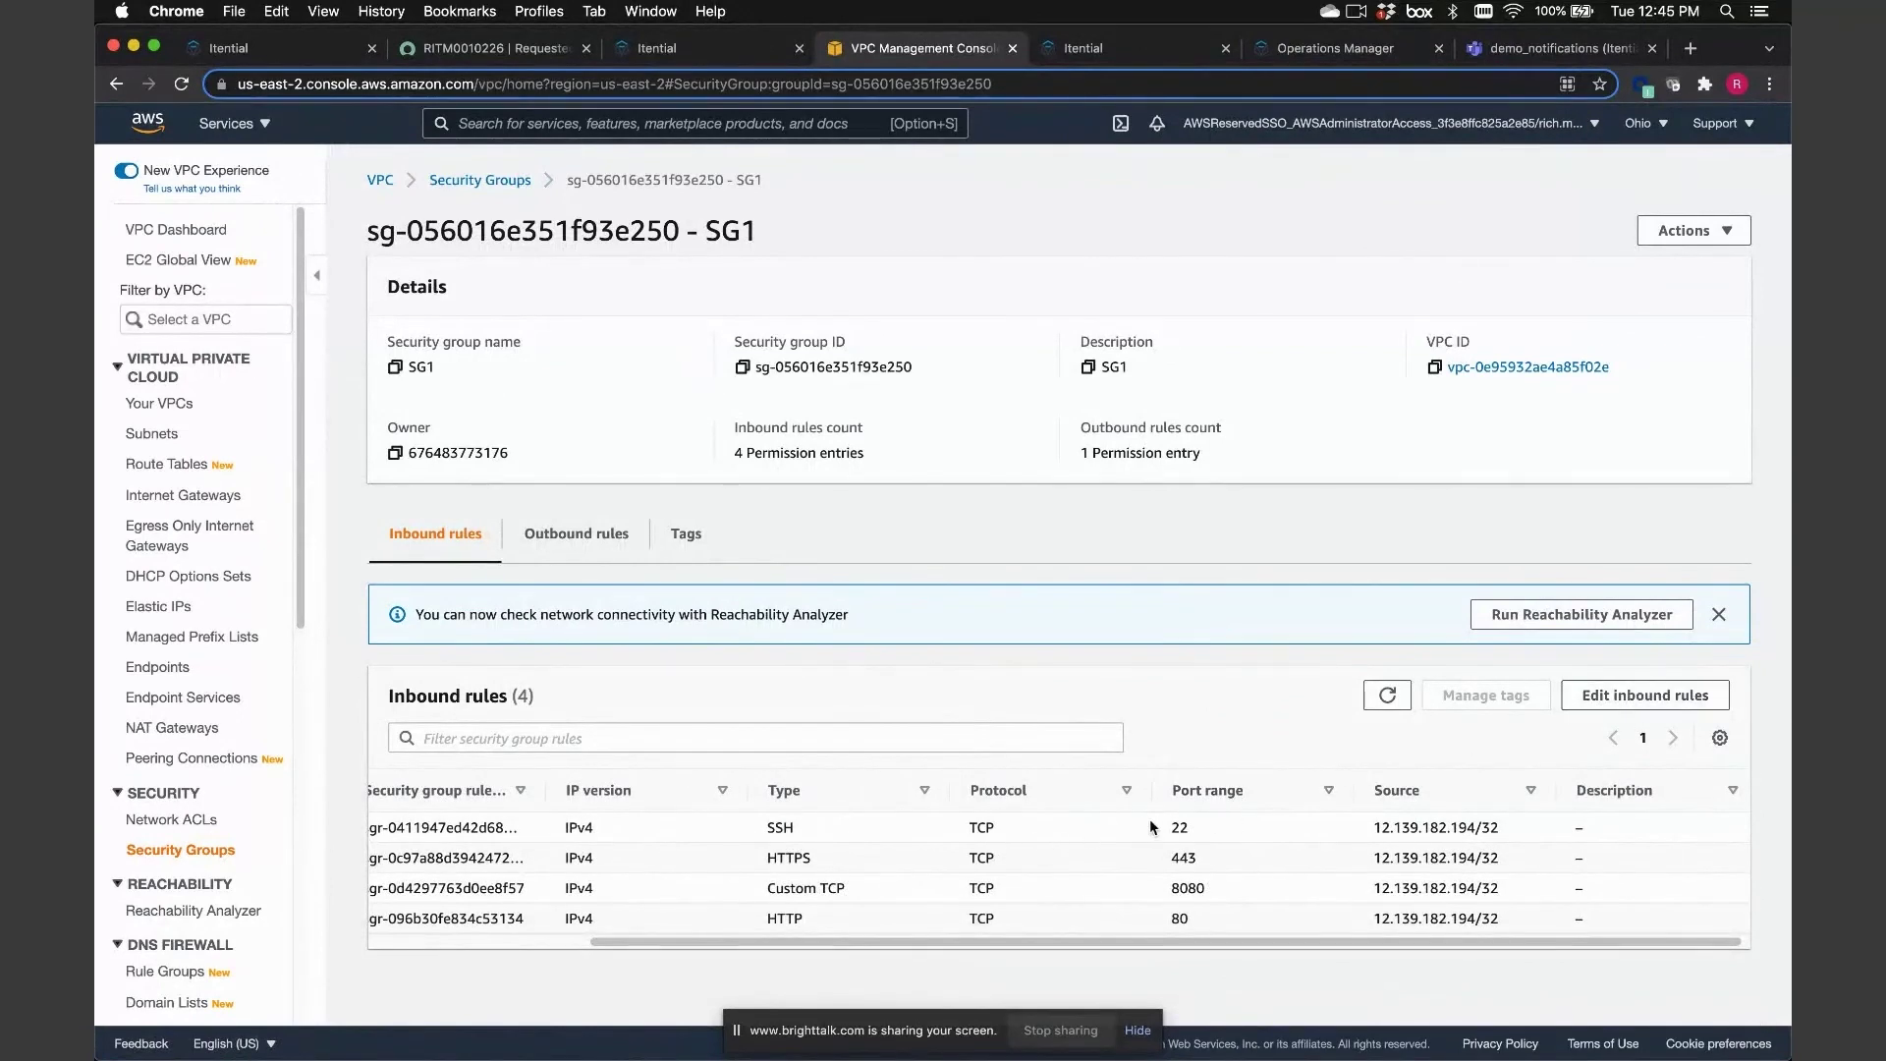
drag(1214, 894, 1165, 889)
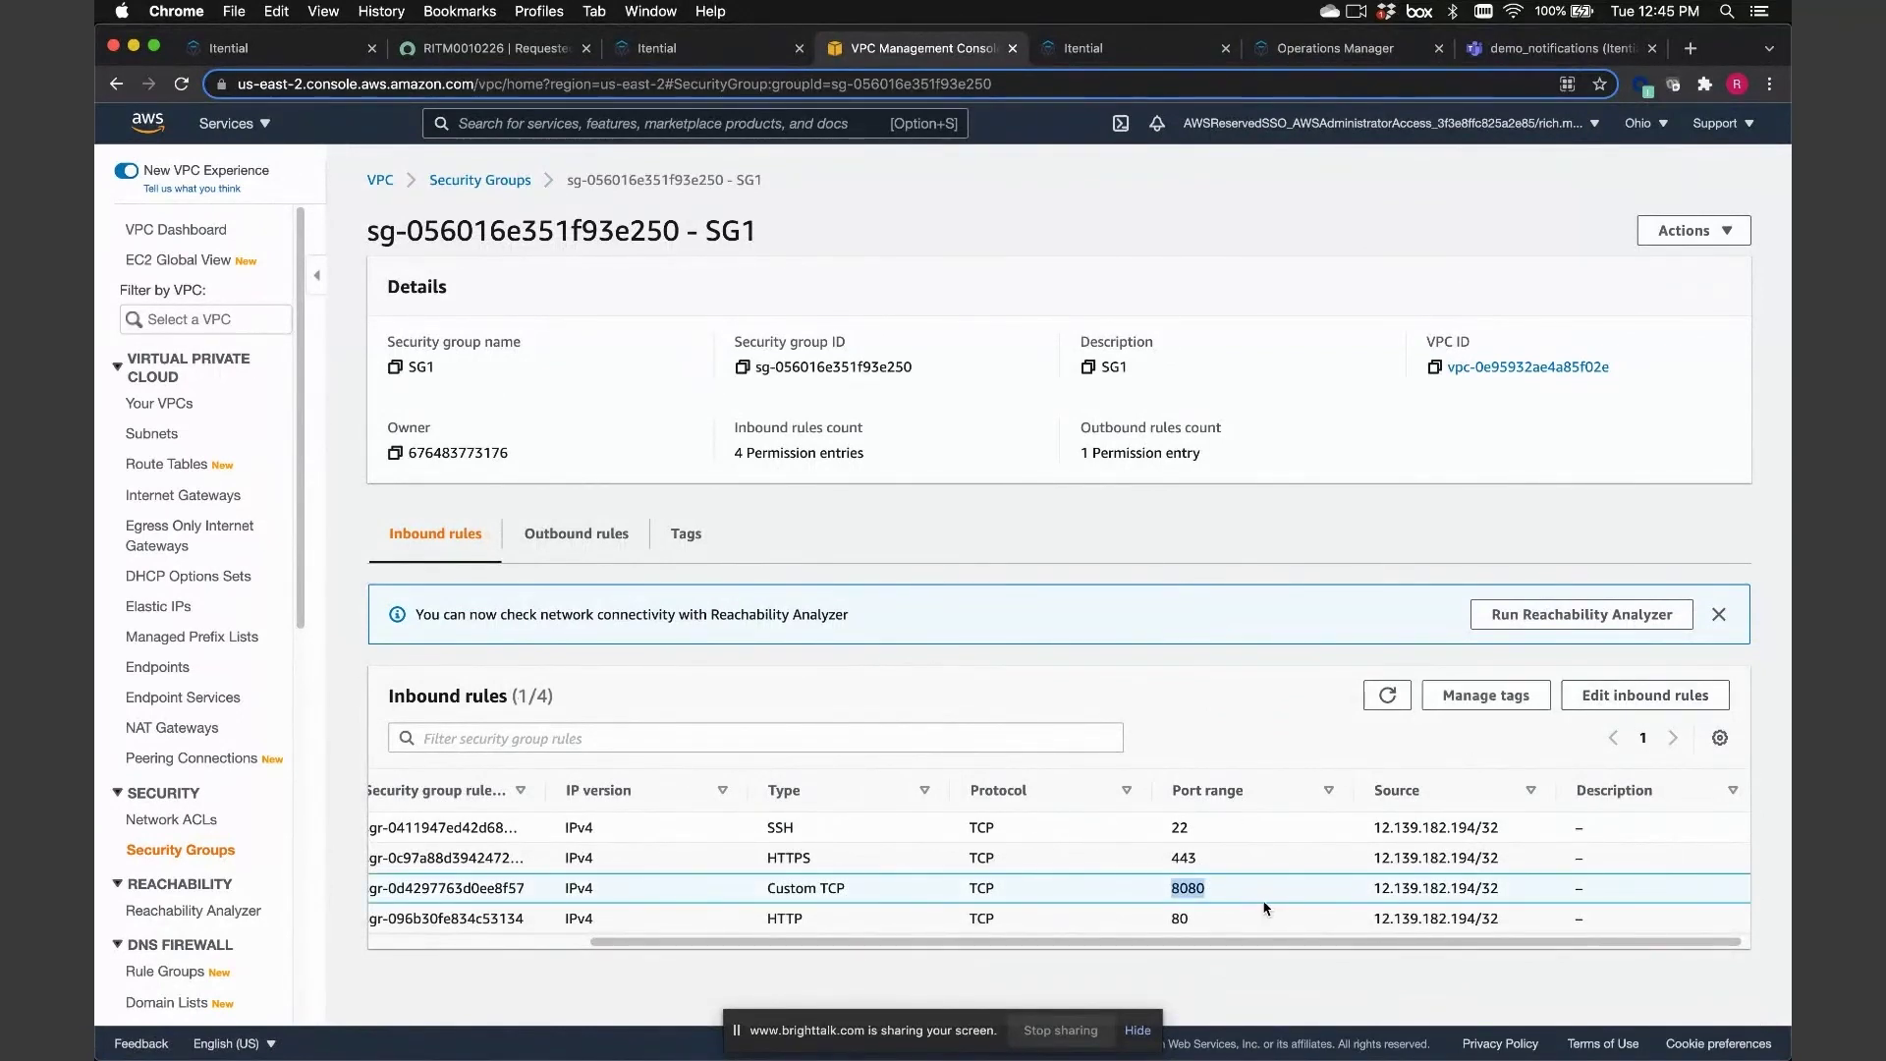
drag(1371, 888, 1503, 896)
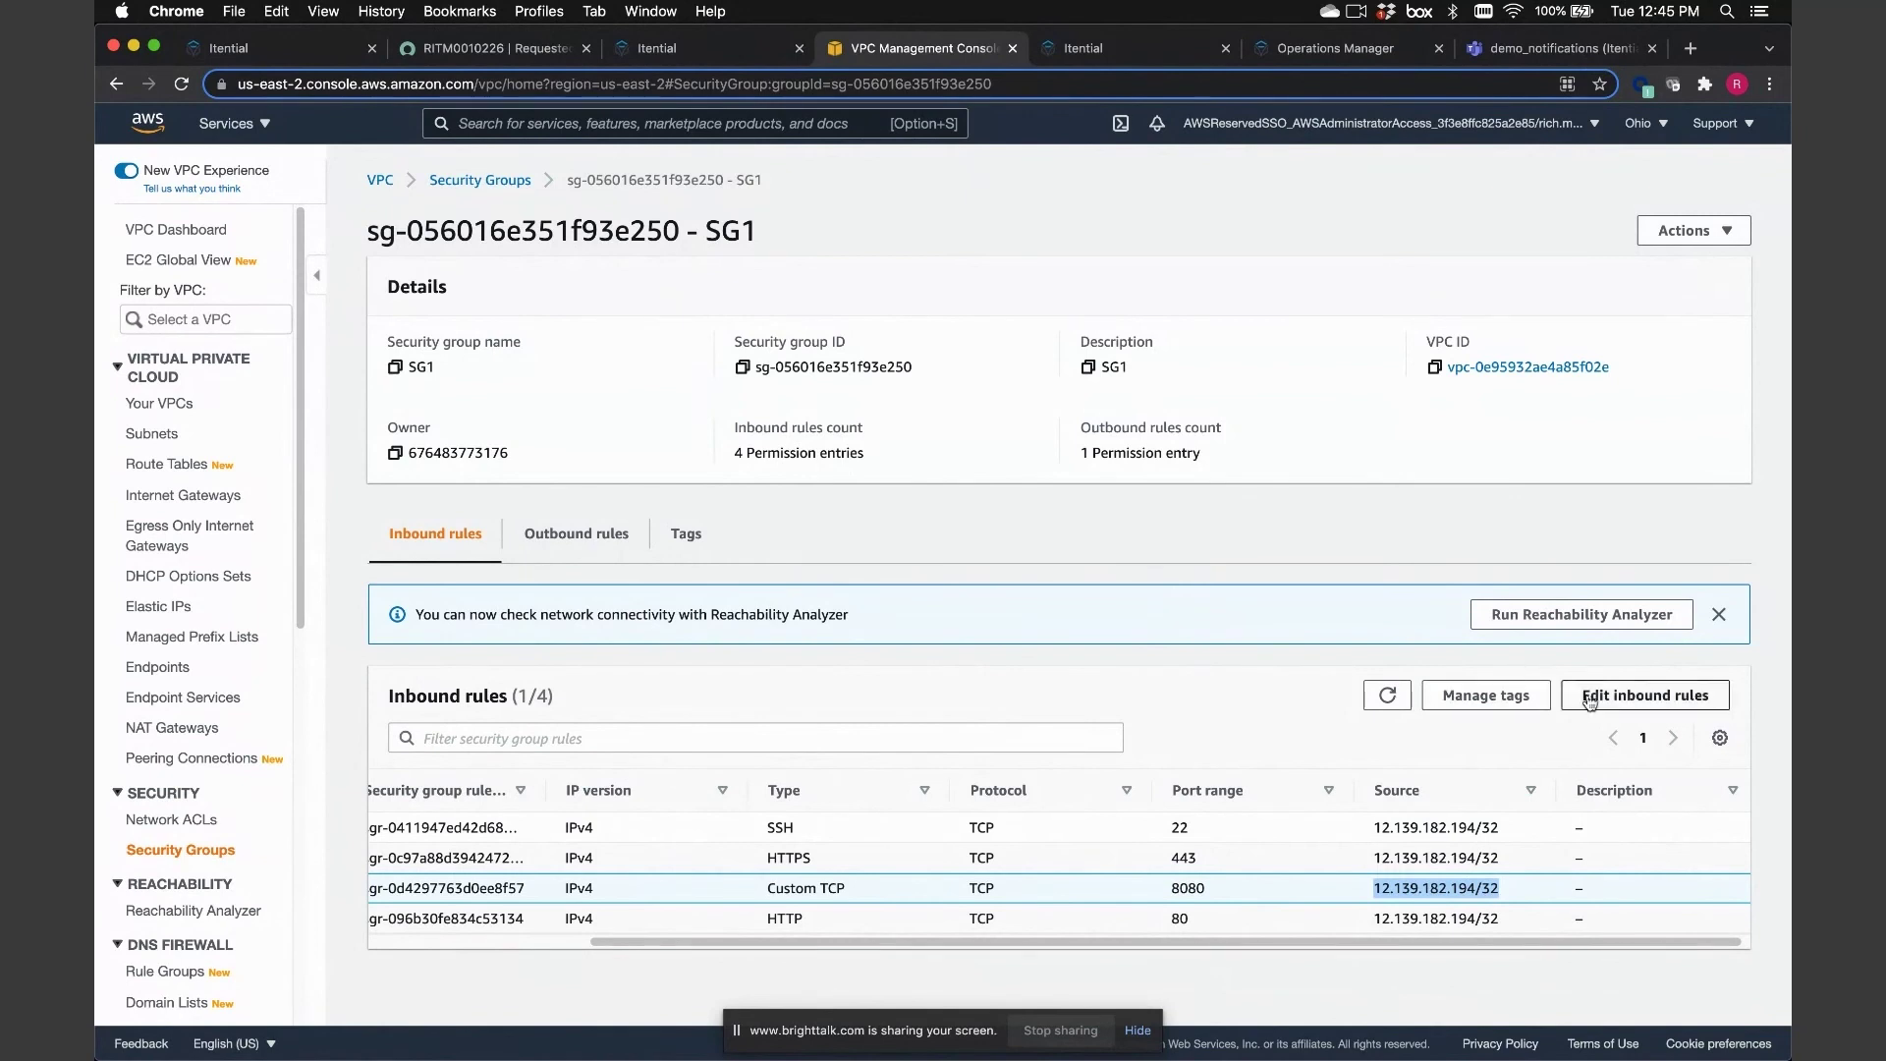
Delete the HTTPS and HTTP inbound rules from the SG1 security group and save the rules
click(1644, 695)
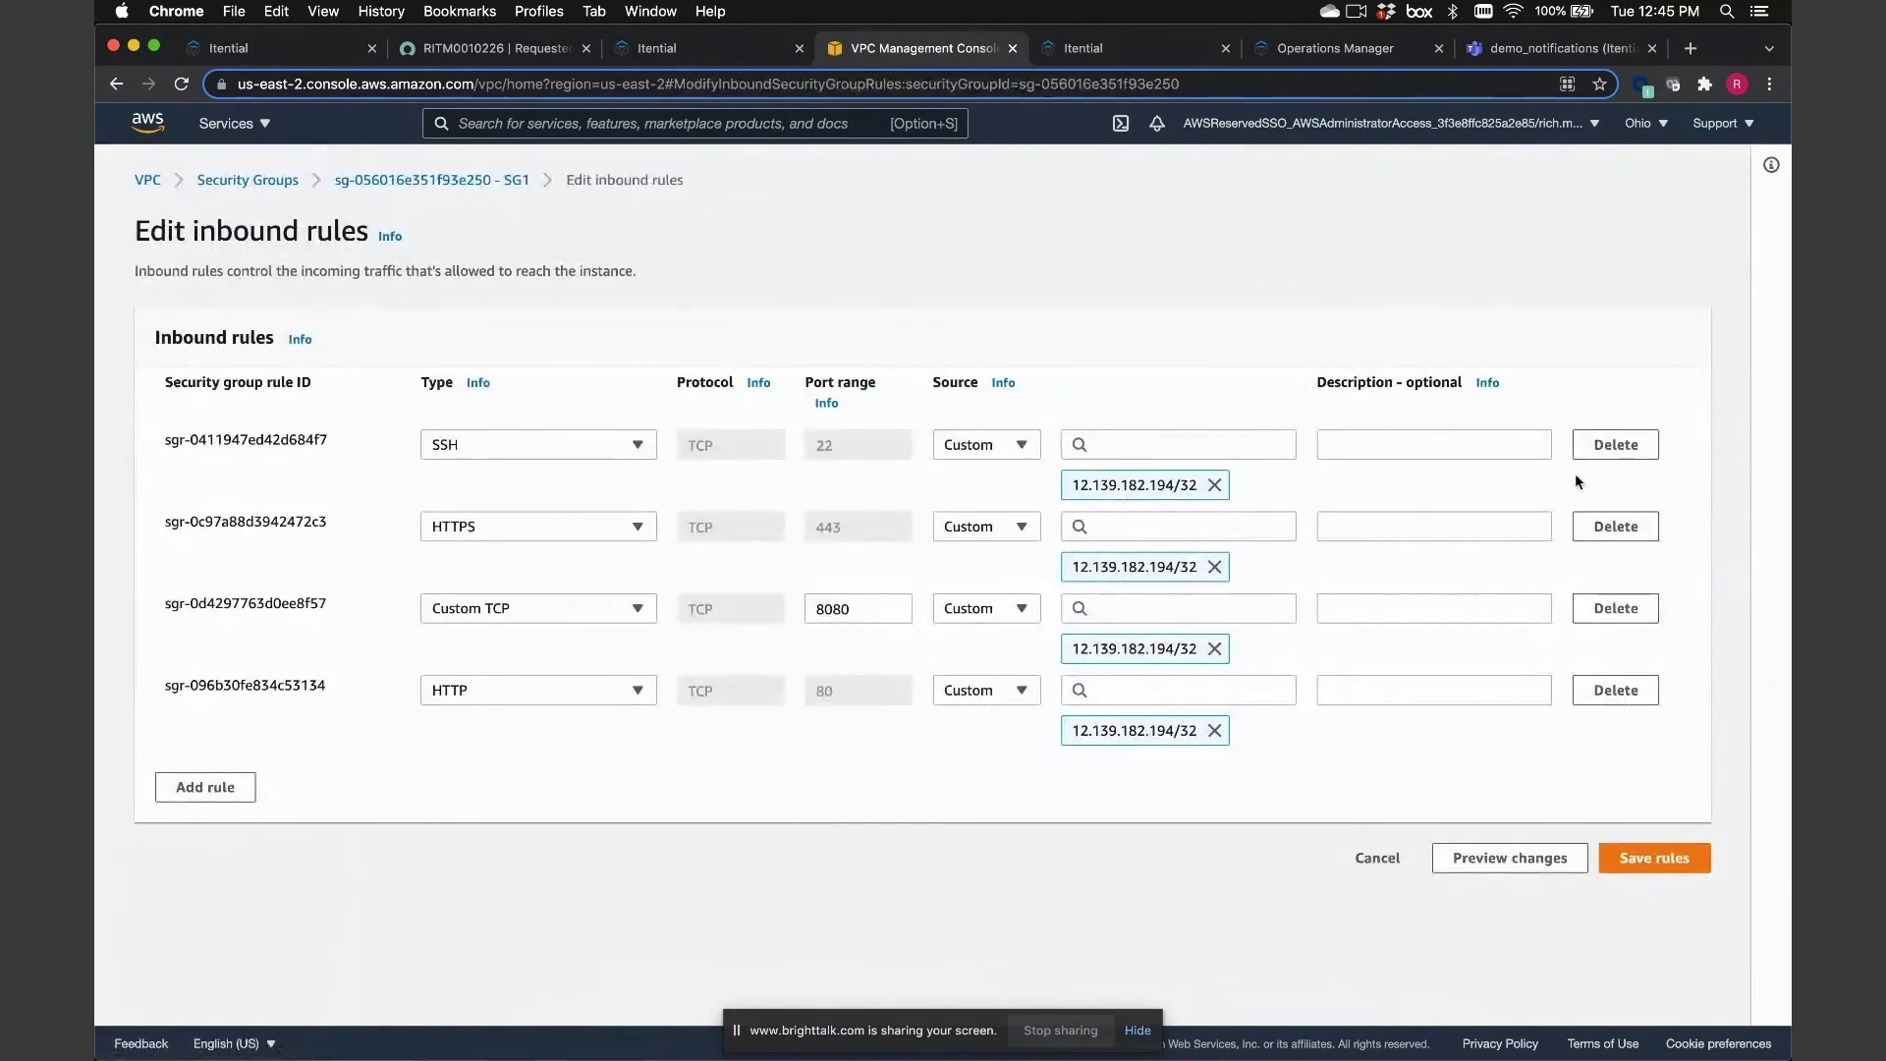
click(1634, 531)
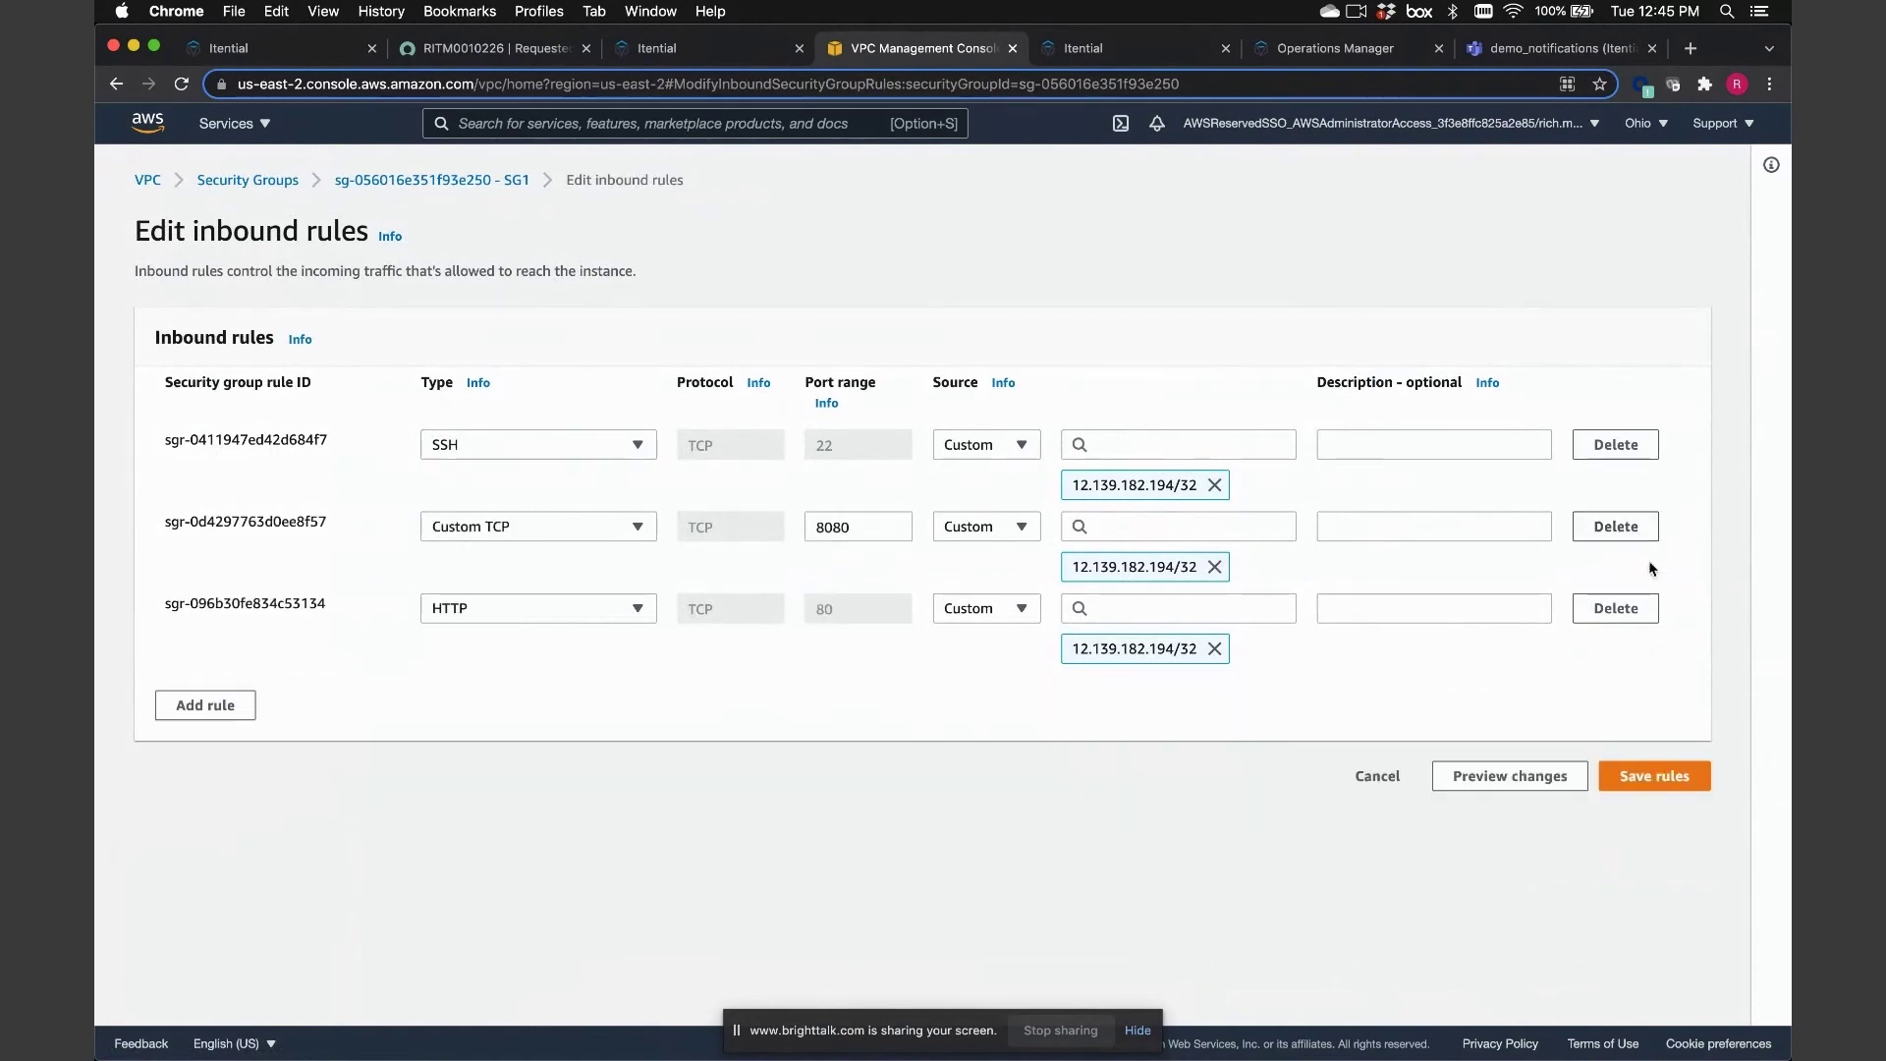
click(1631, 610)
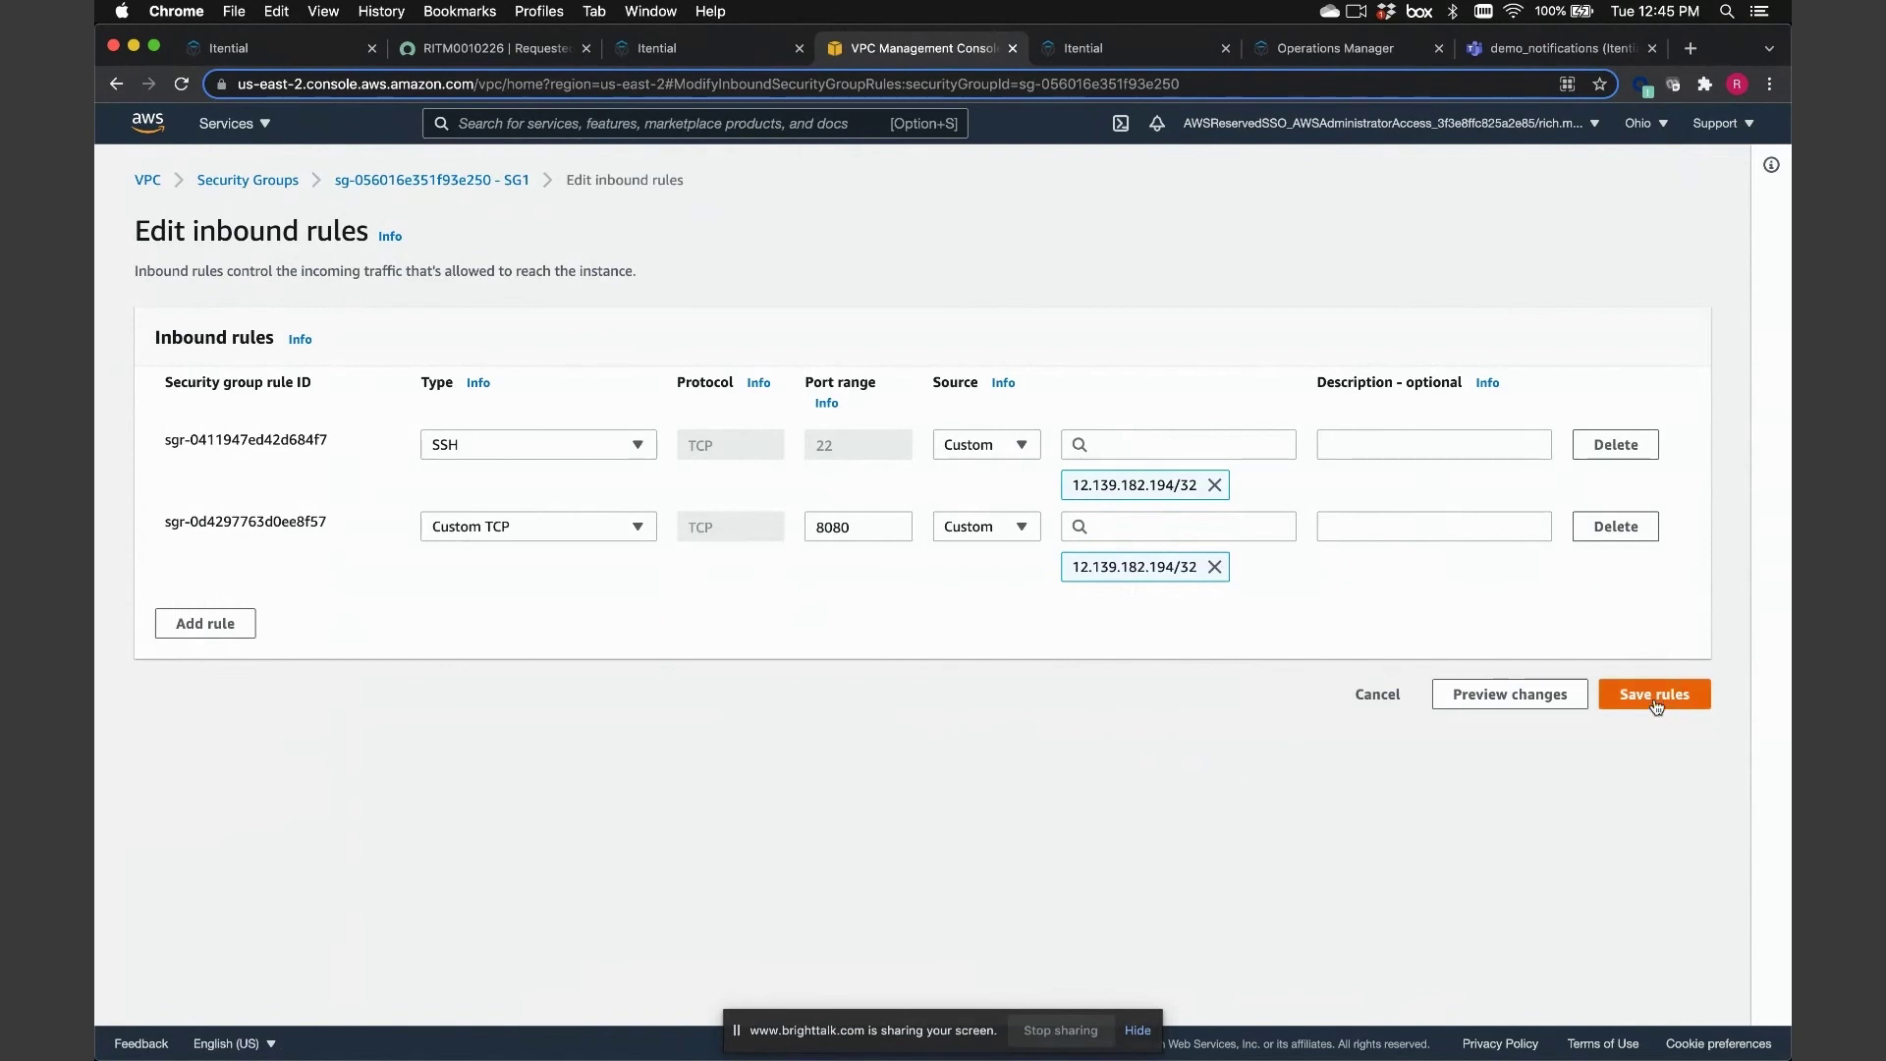
click(1647, 696)
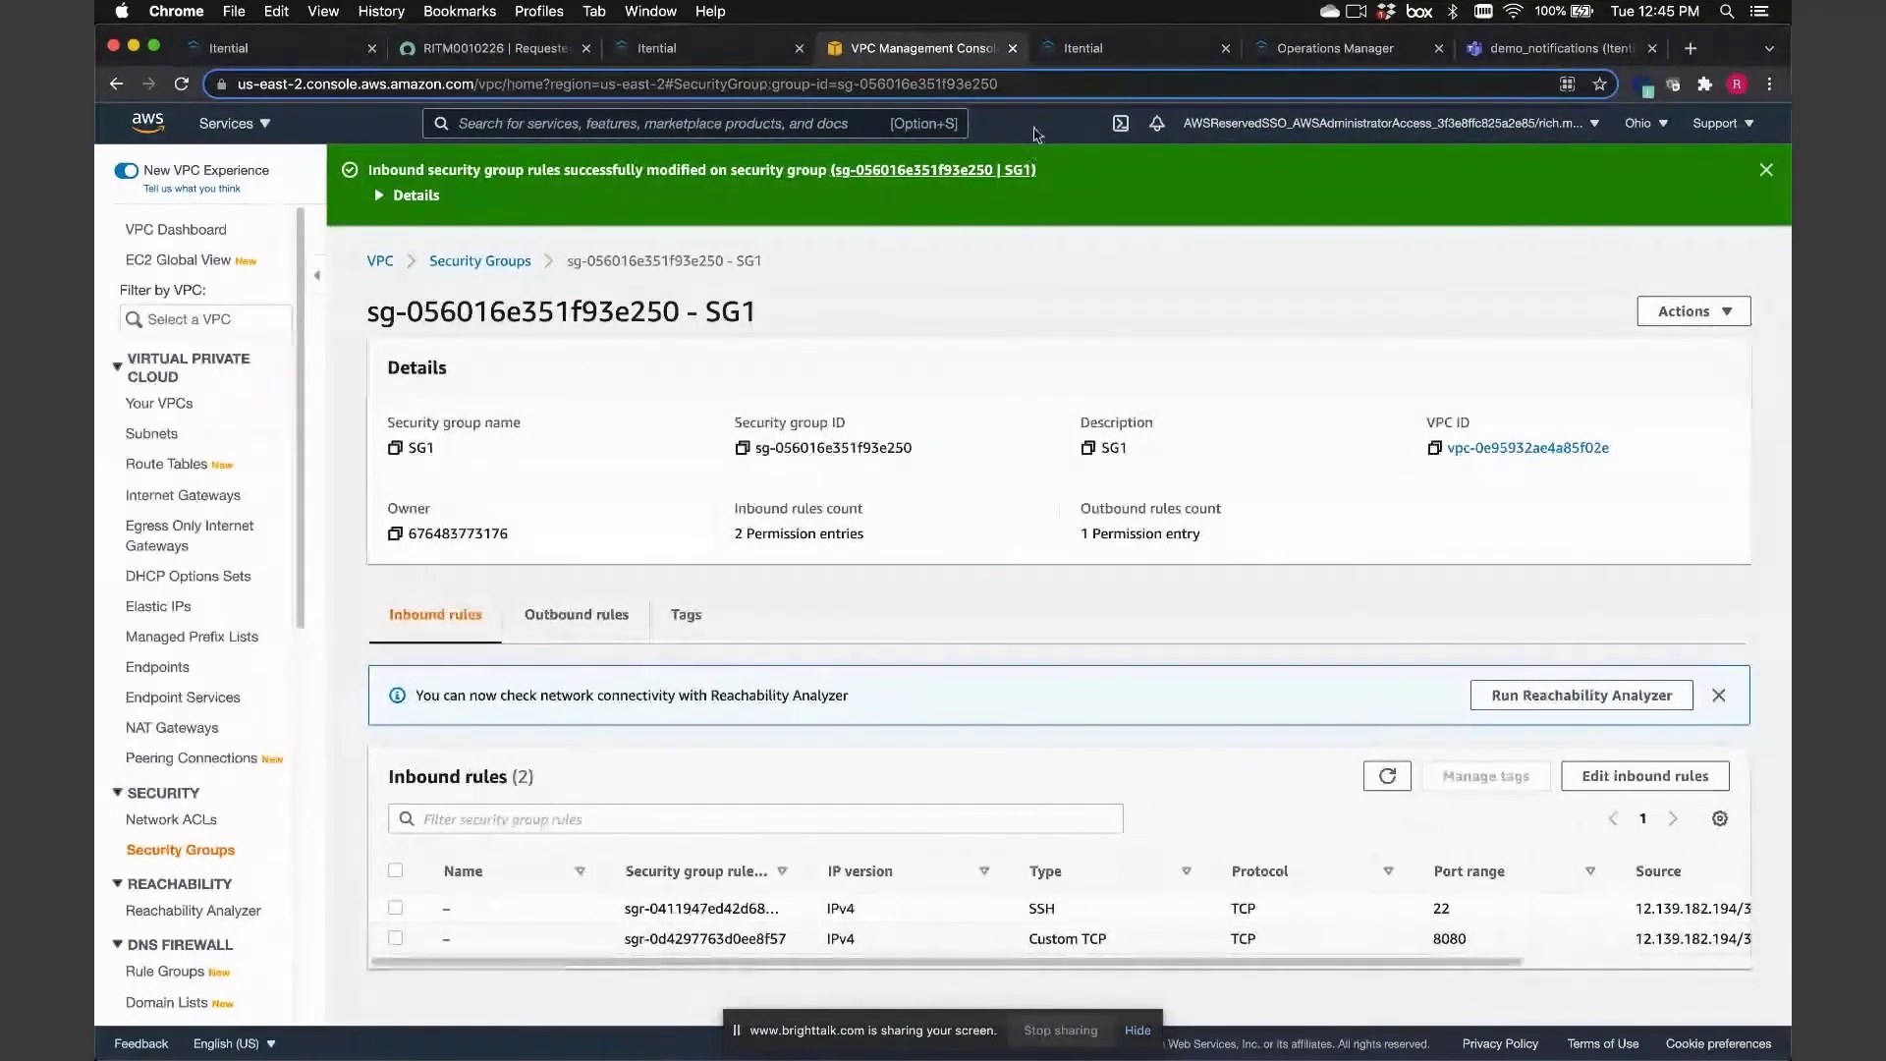
Switch to Itential's Job Manager and open the details of the active AWS SG Remediation V2 job
click(714, 49)
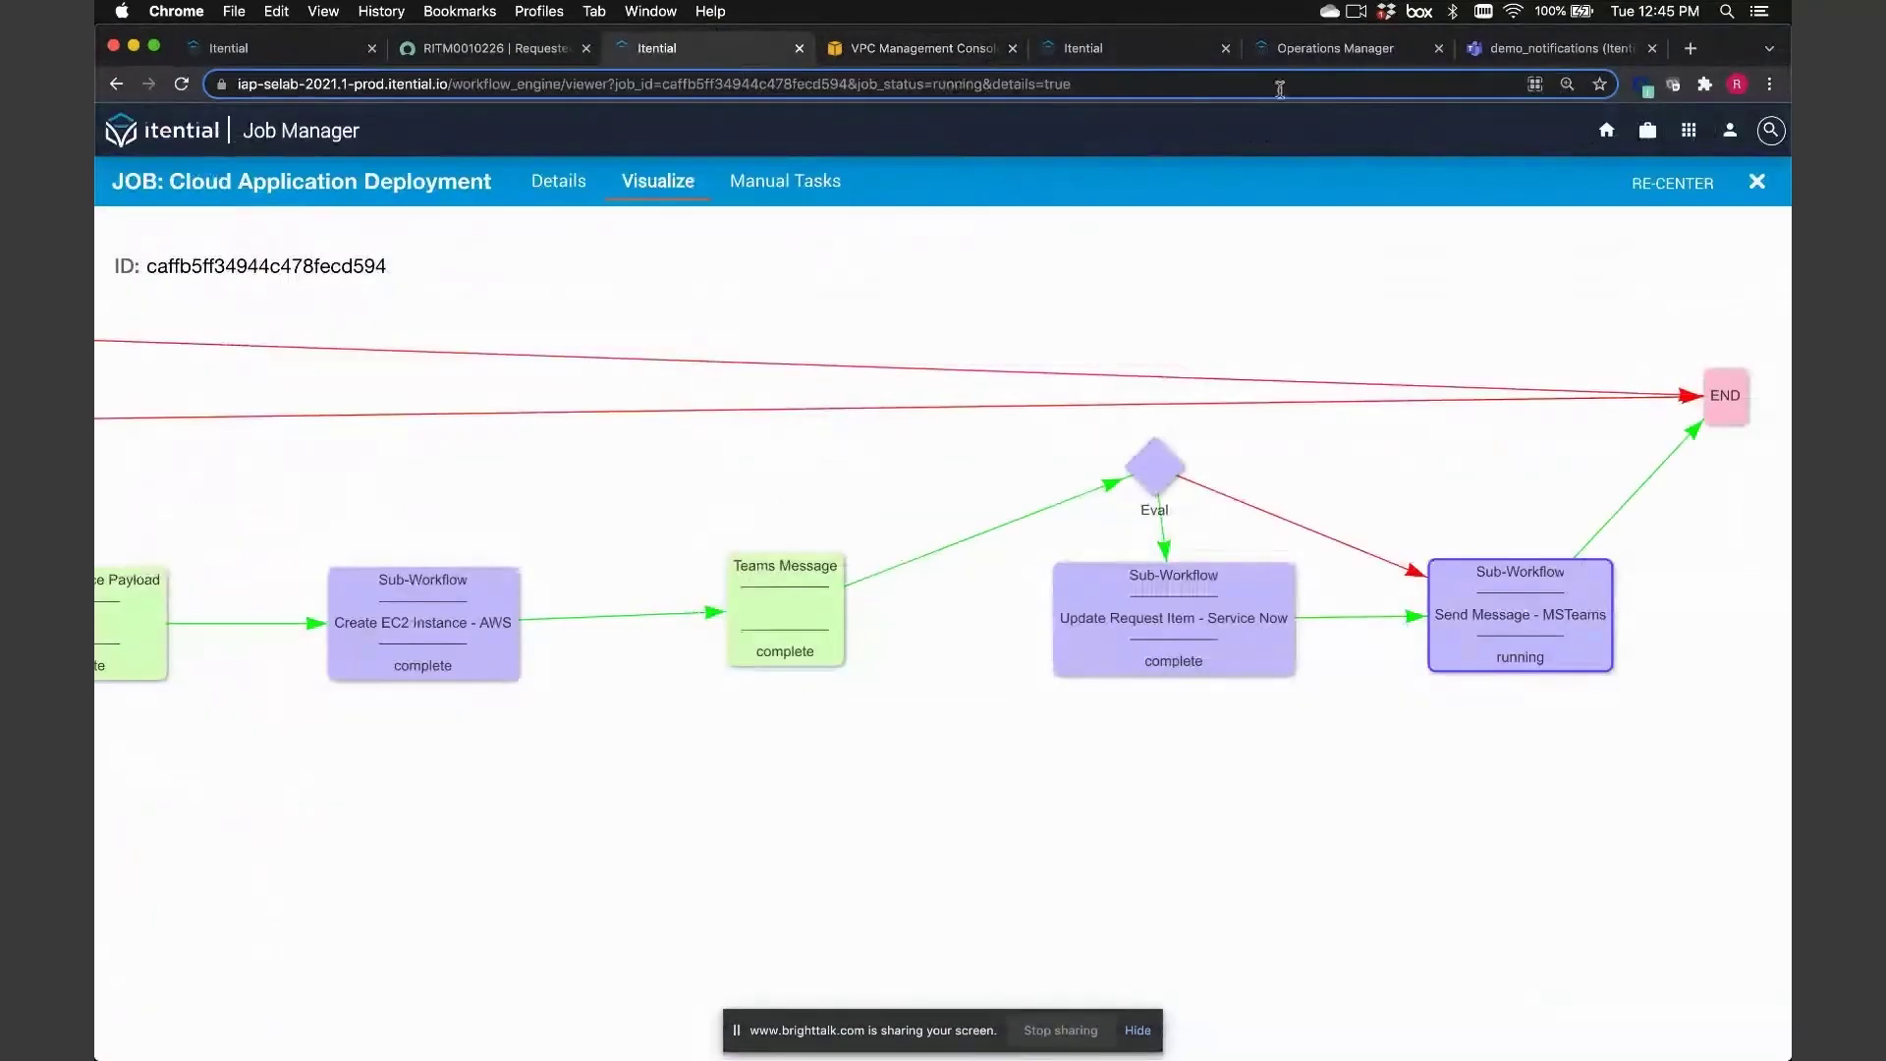
click(1606, 132)
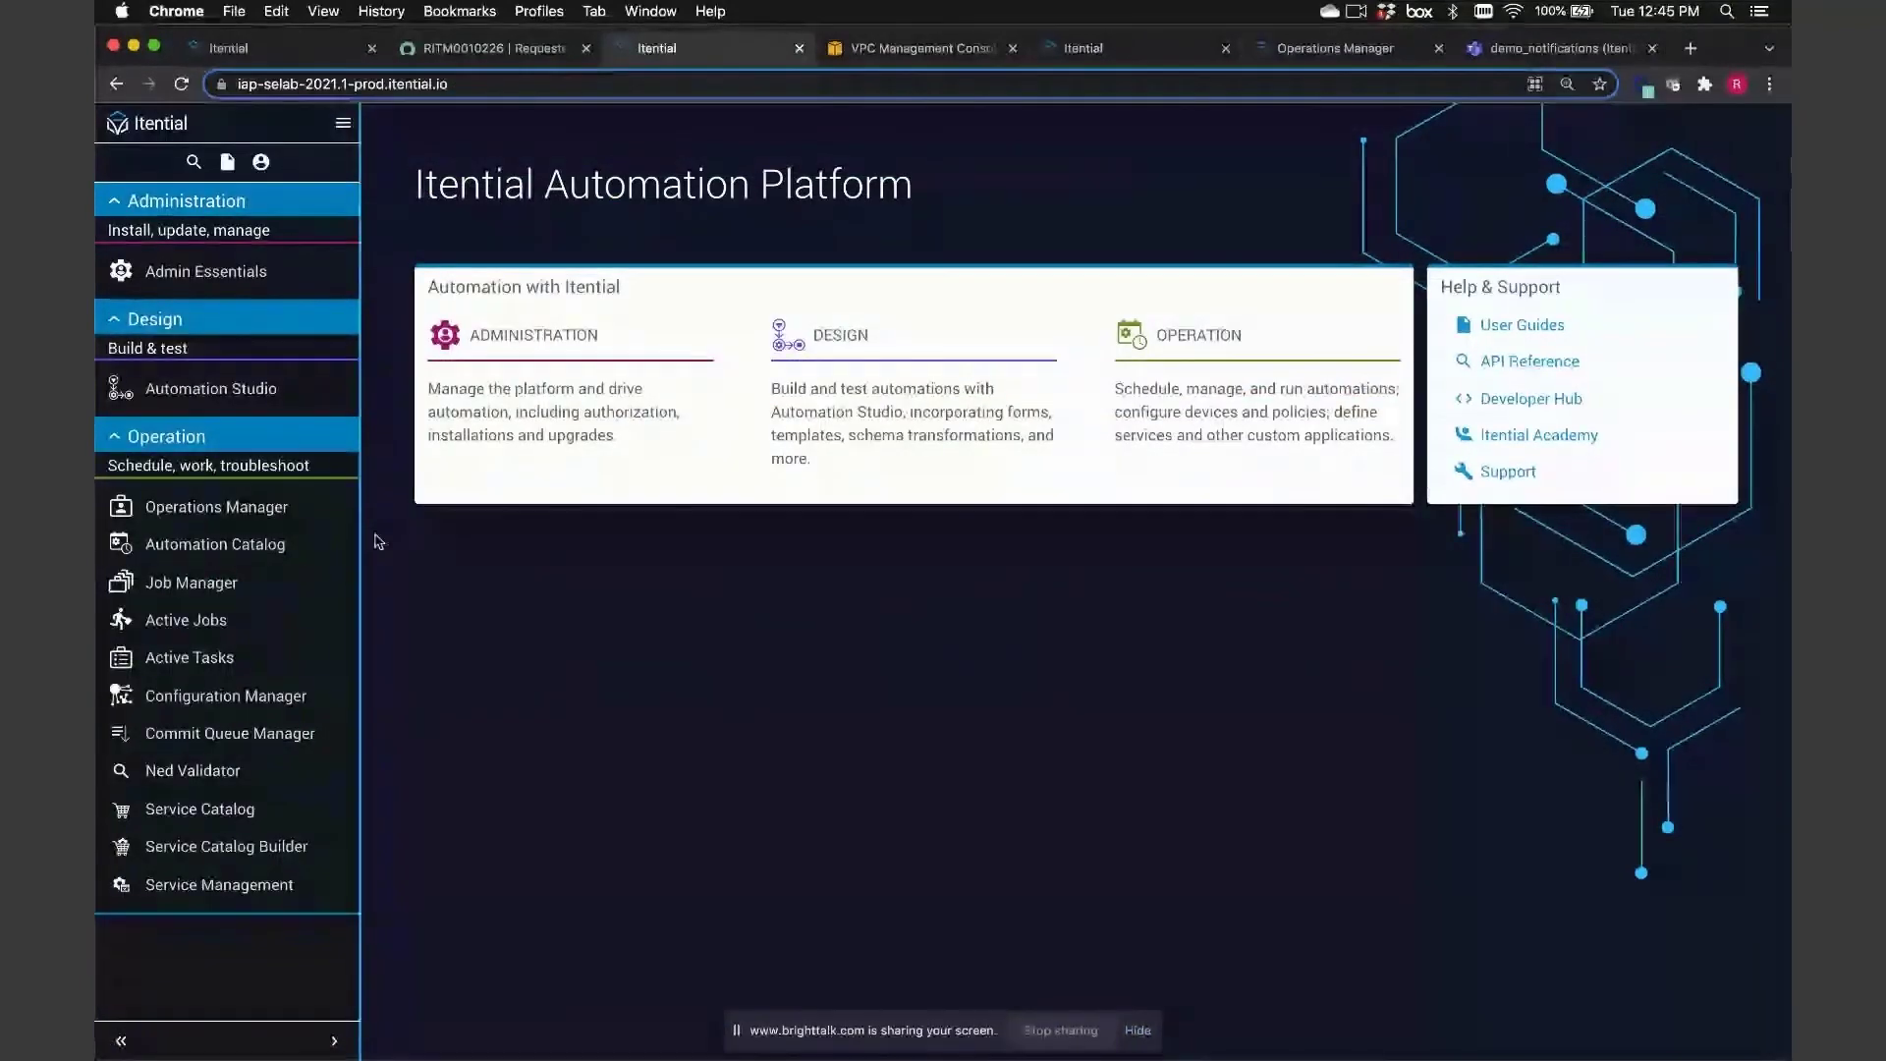
click(218, 596)
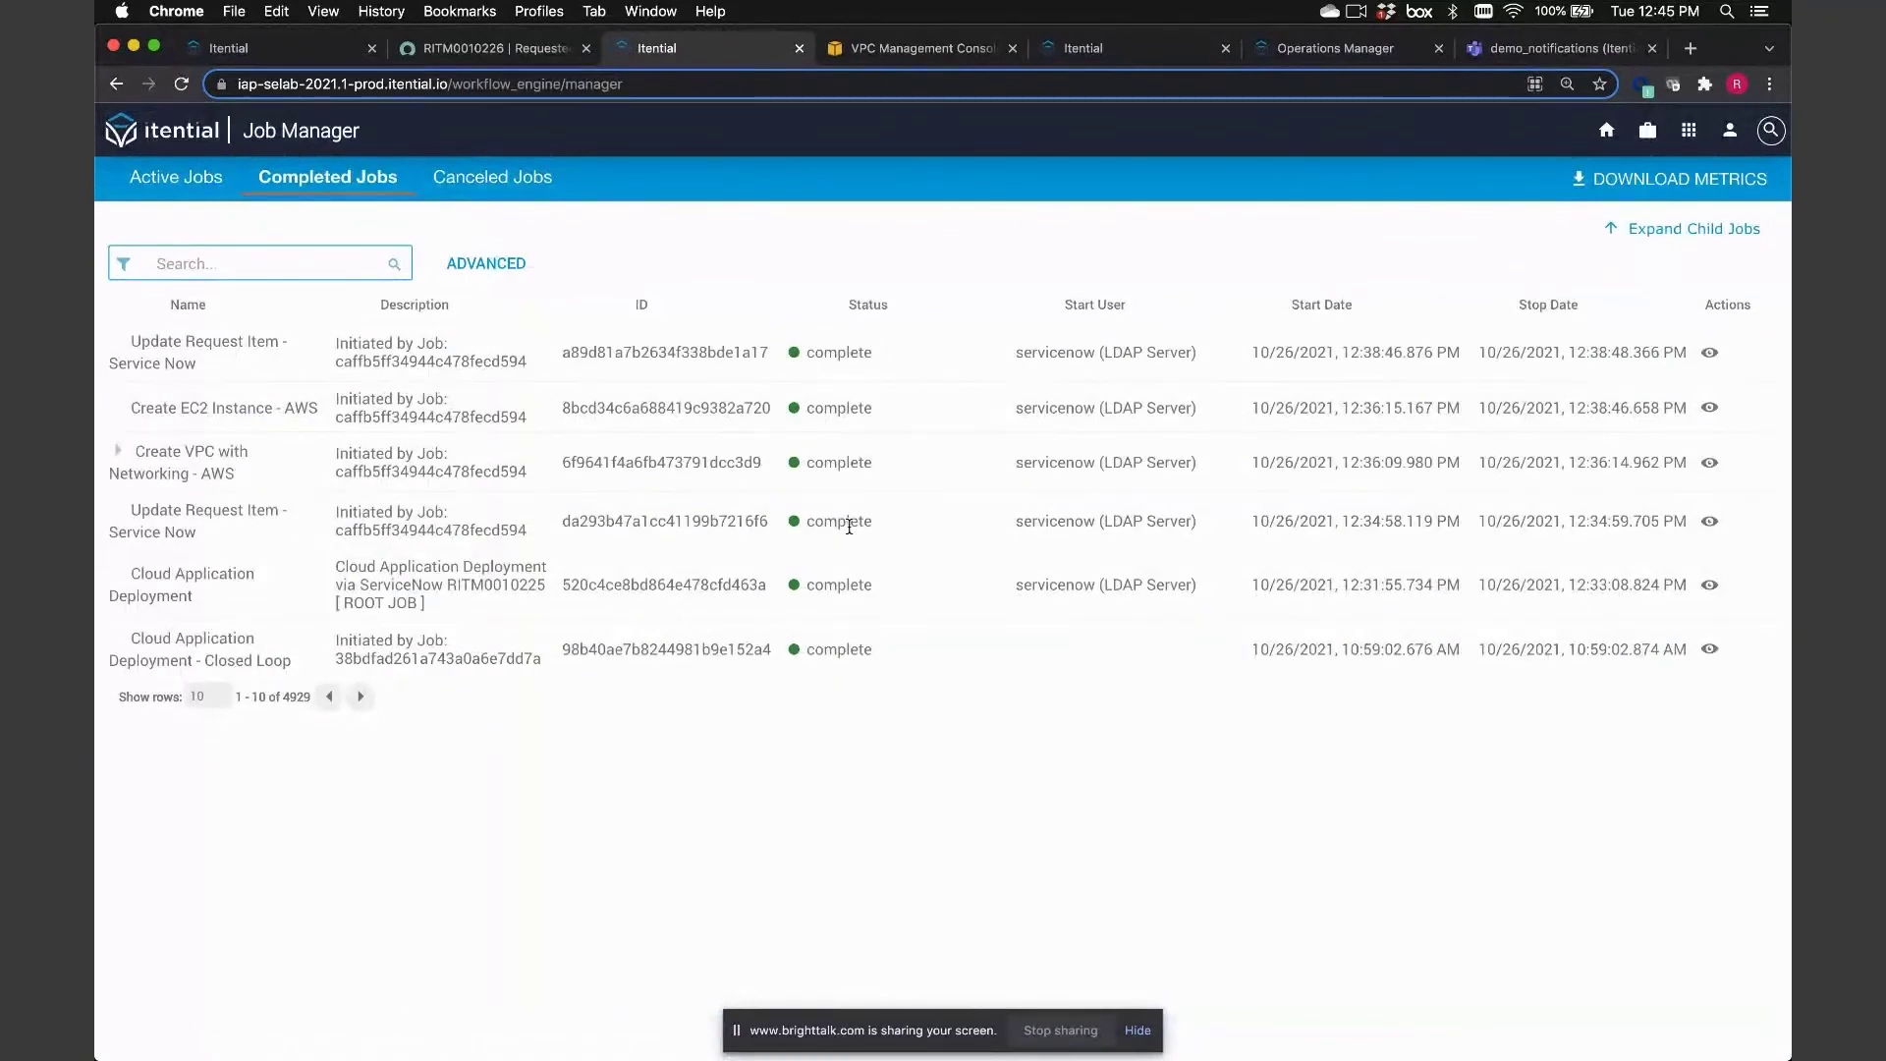
click(190, 185)
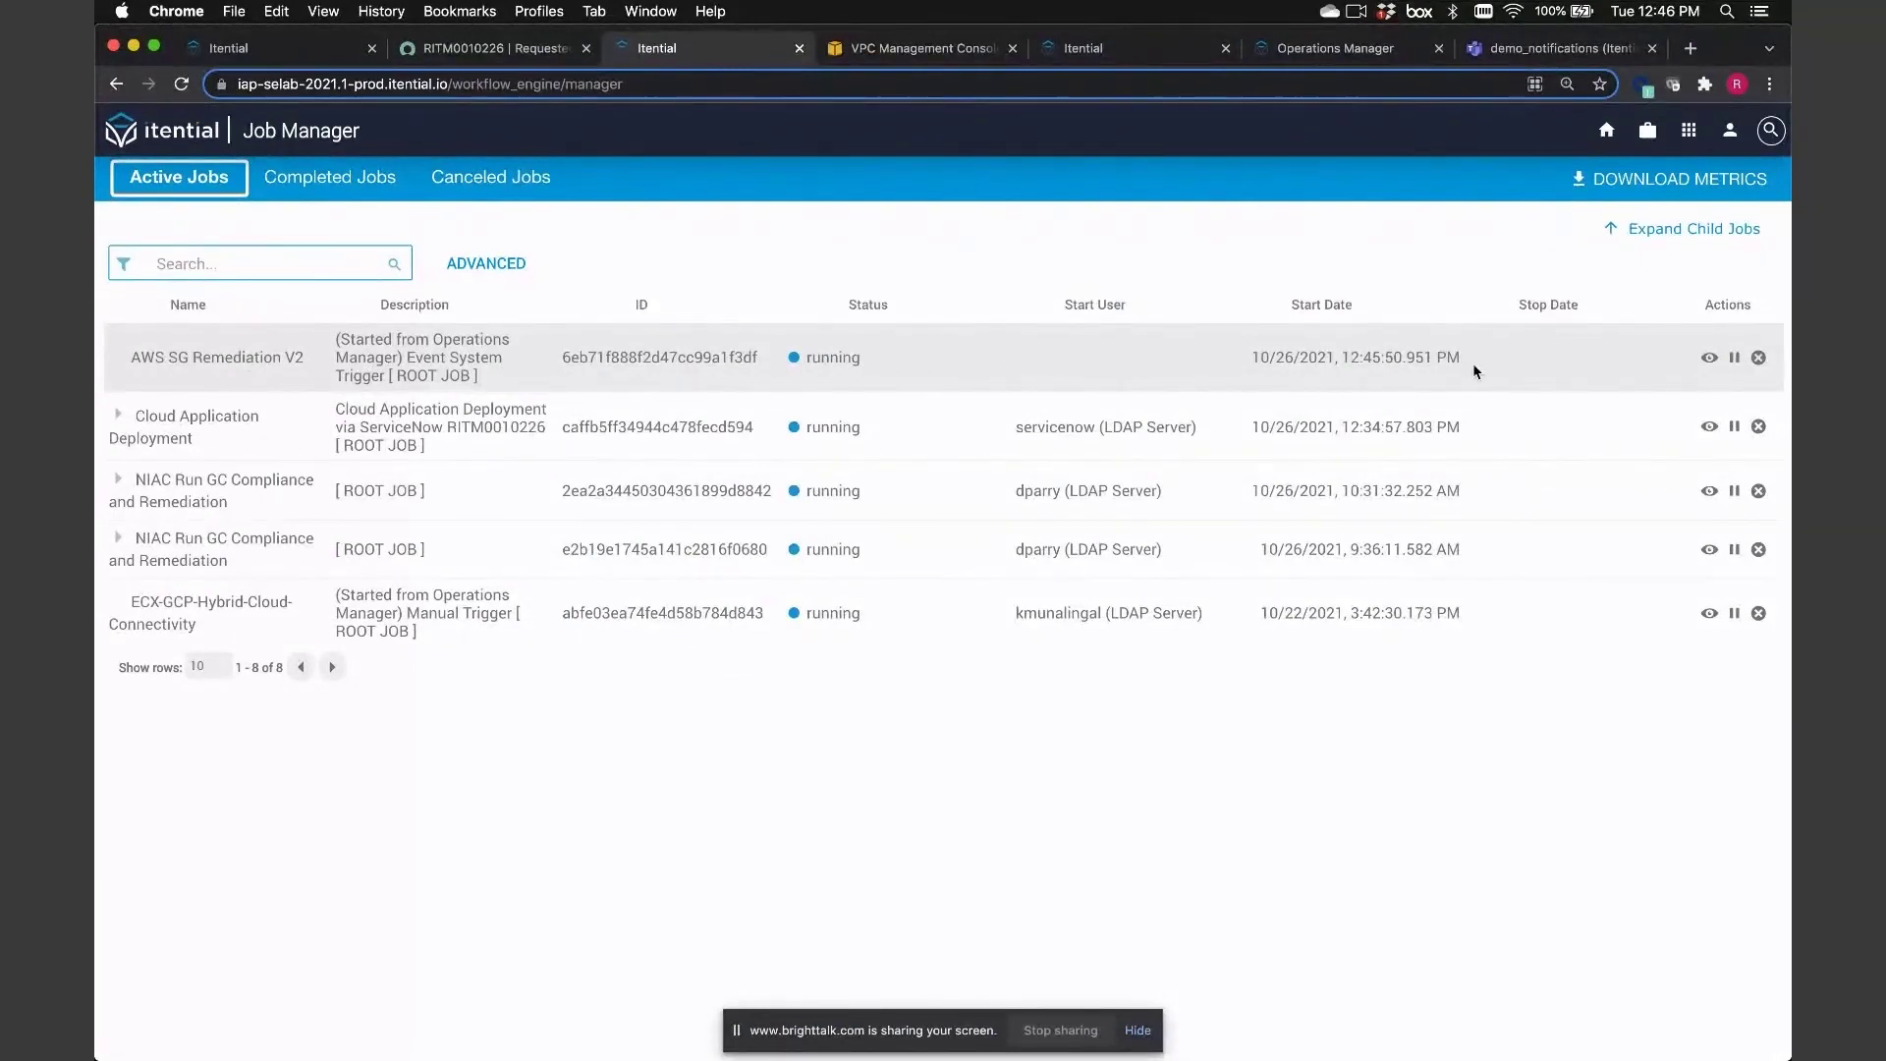
click(1358, 358)
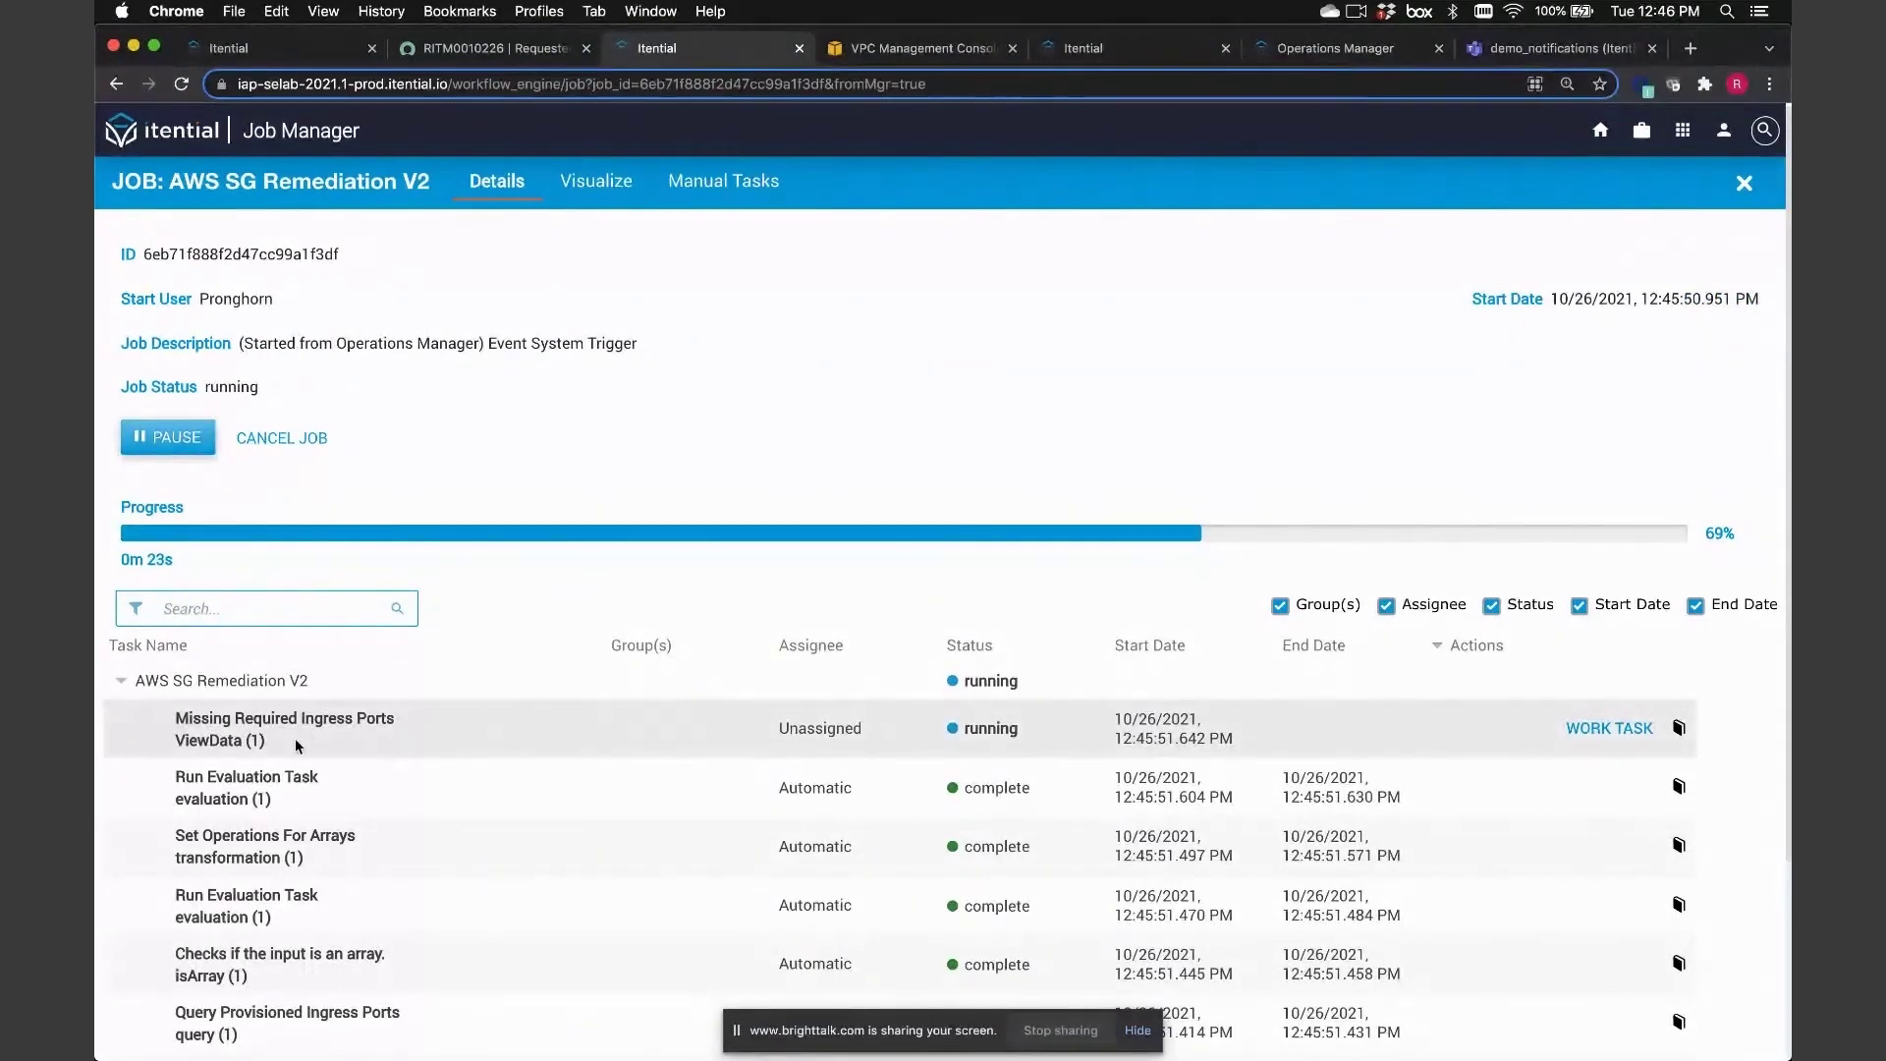
View the remediation job's workflow diagram and check the Missing Required Ingress Ports task
click(593, 182)
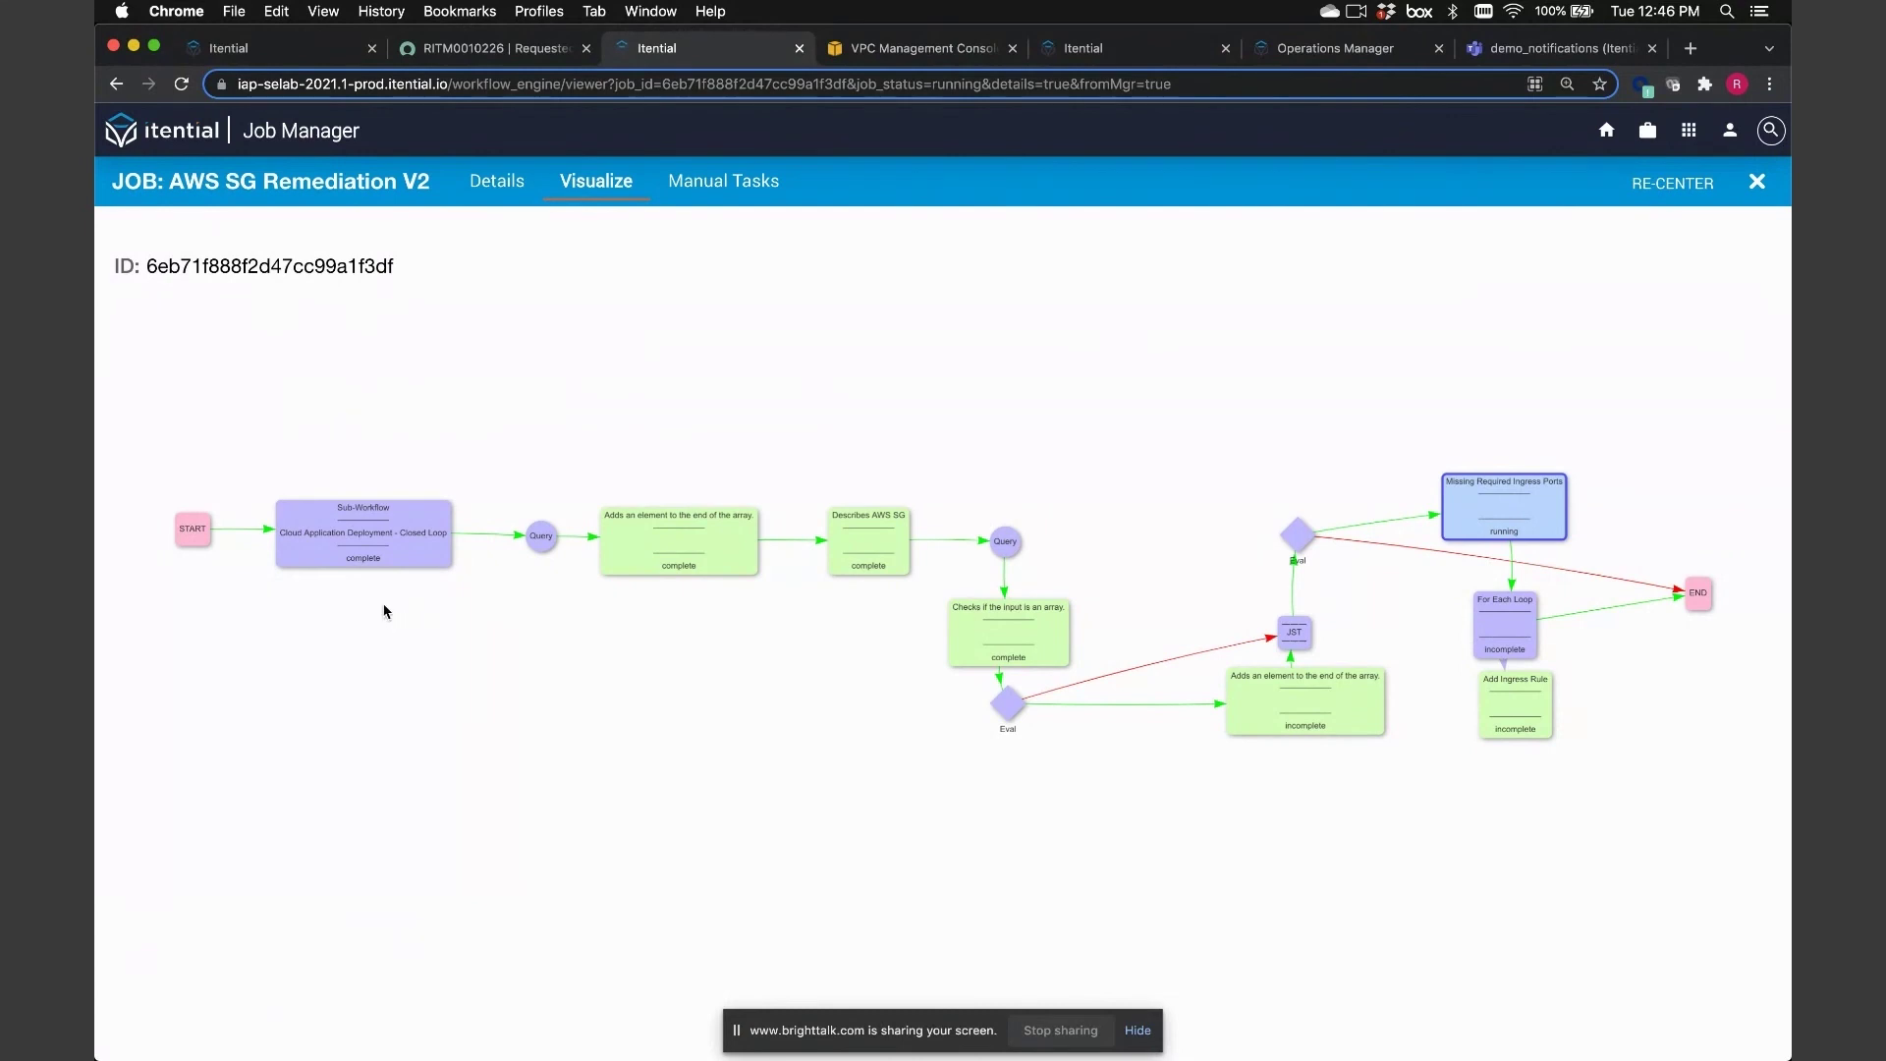
mouse_move(622, 558)
click(1508, 511)
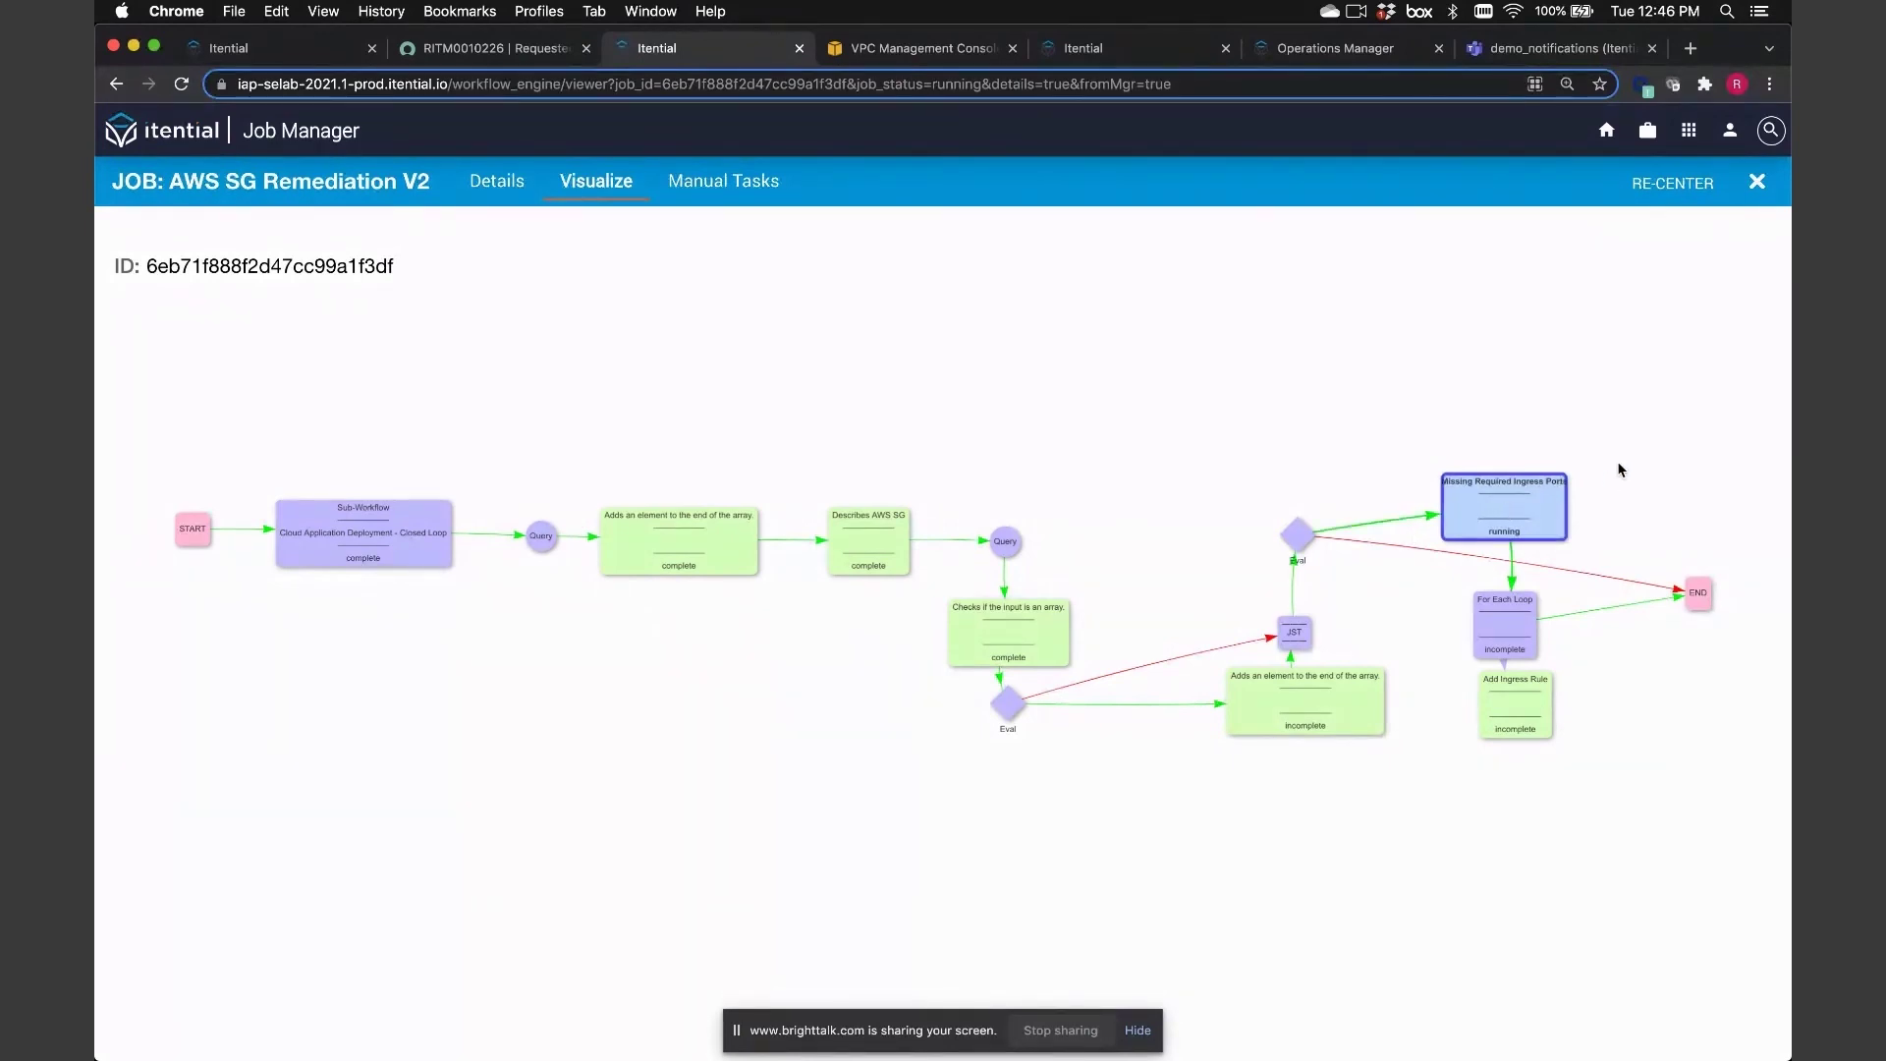
Work the job's ViewData manual task, review the rule set difference and choose to add the rules for ports 443 and 80
click(735, 191)
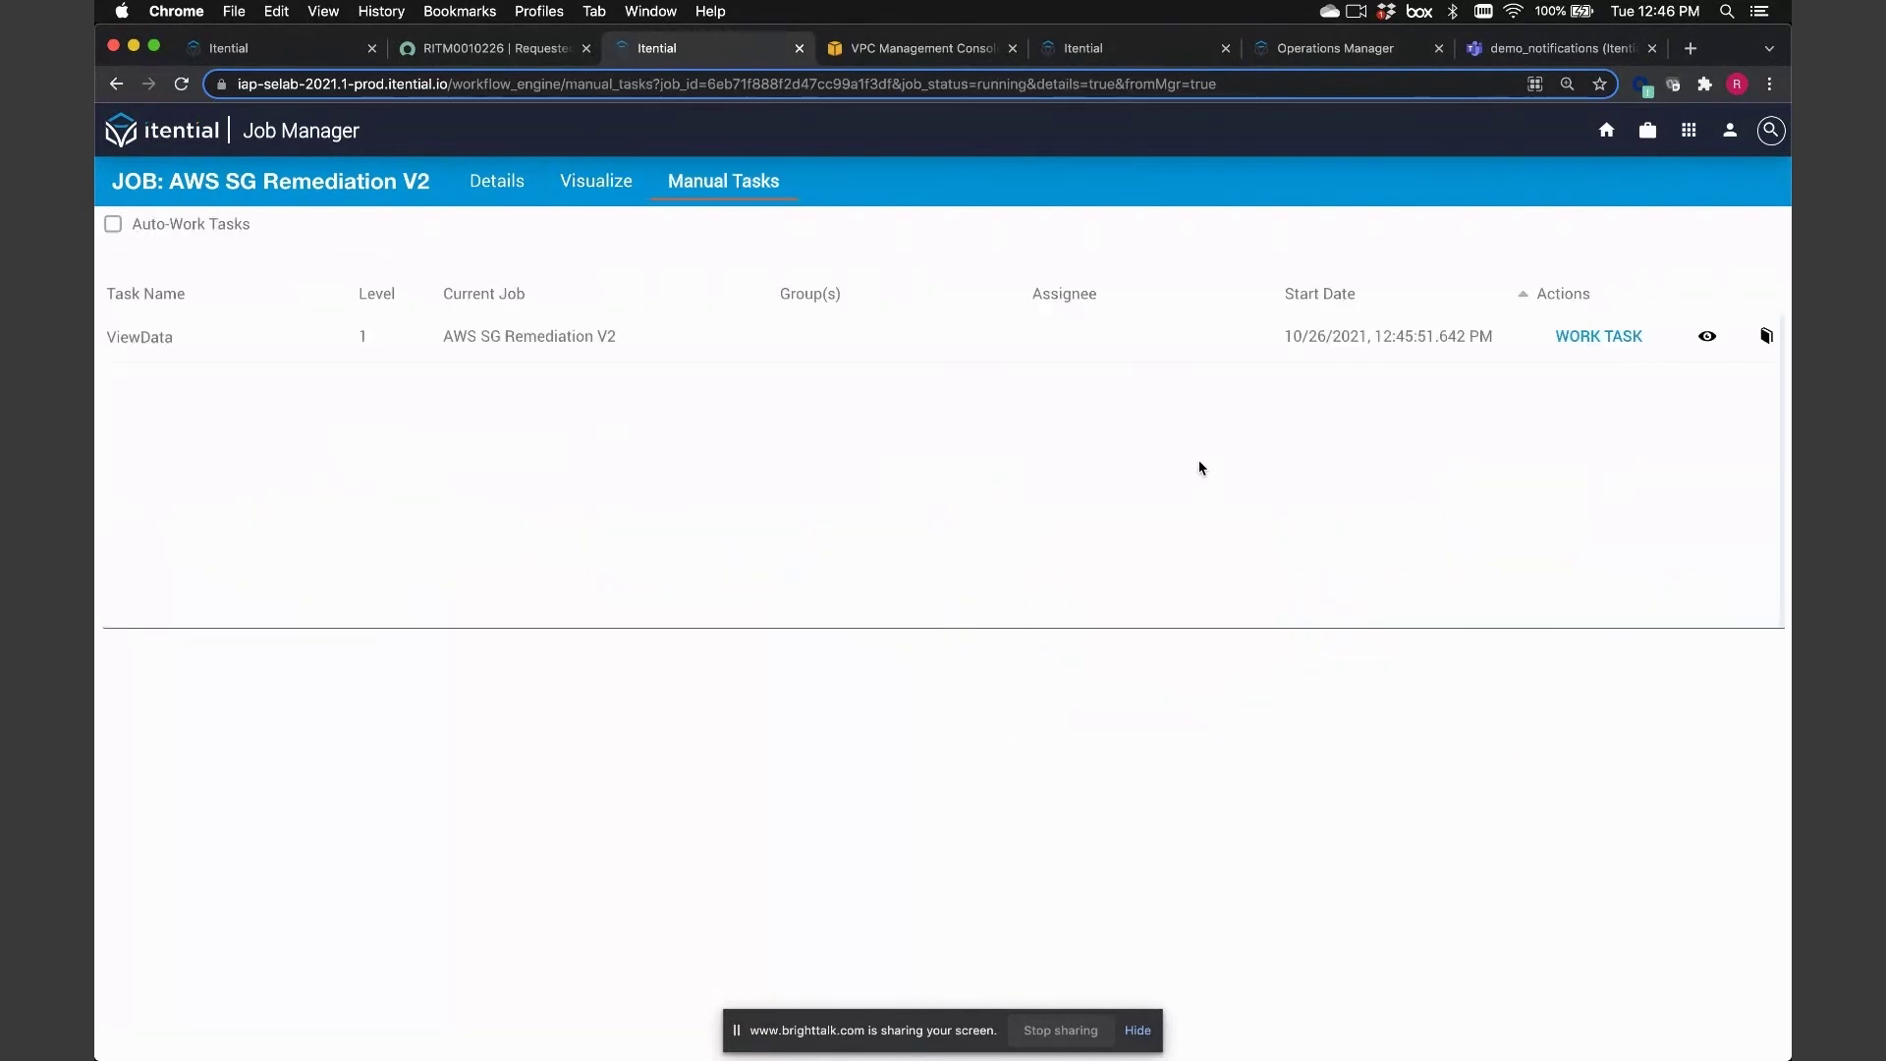
click(1583, 337)
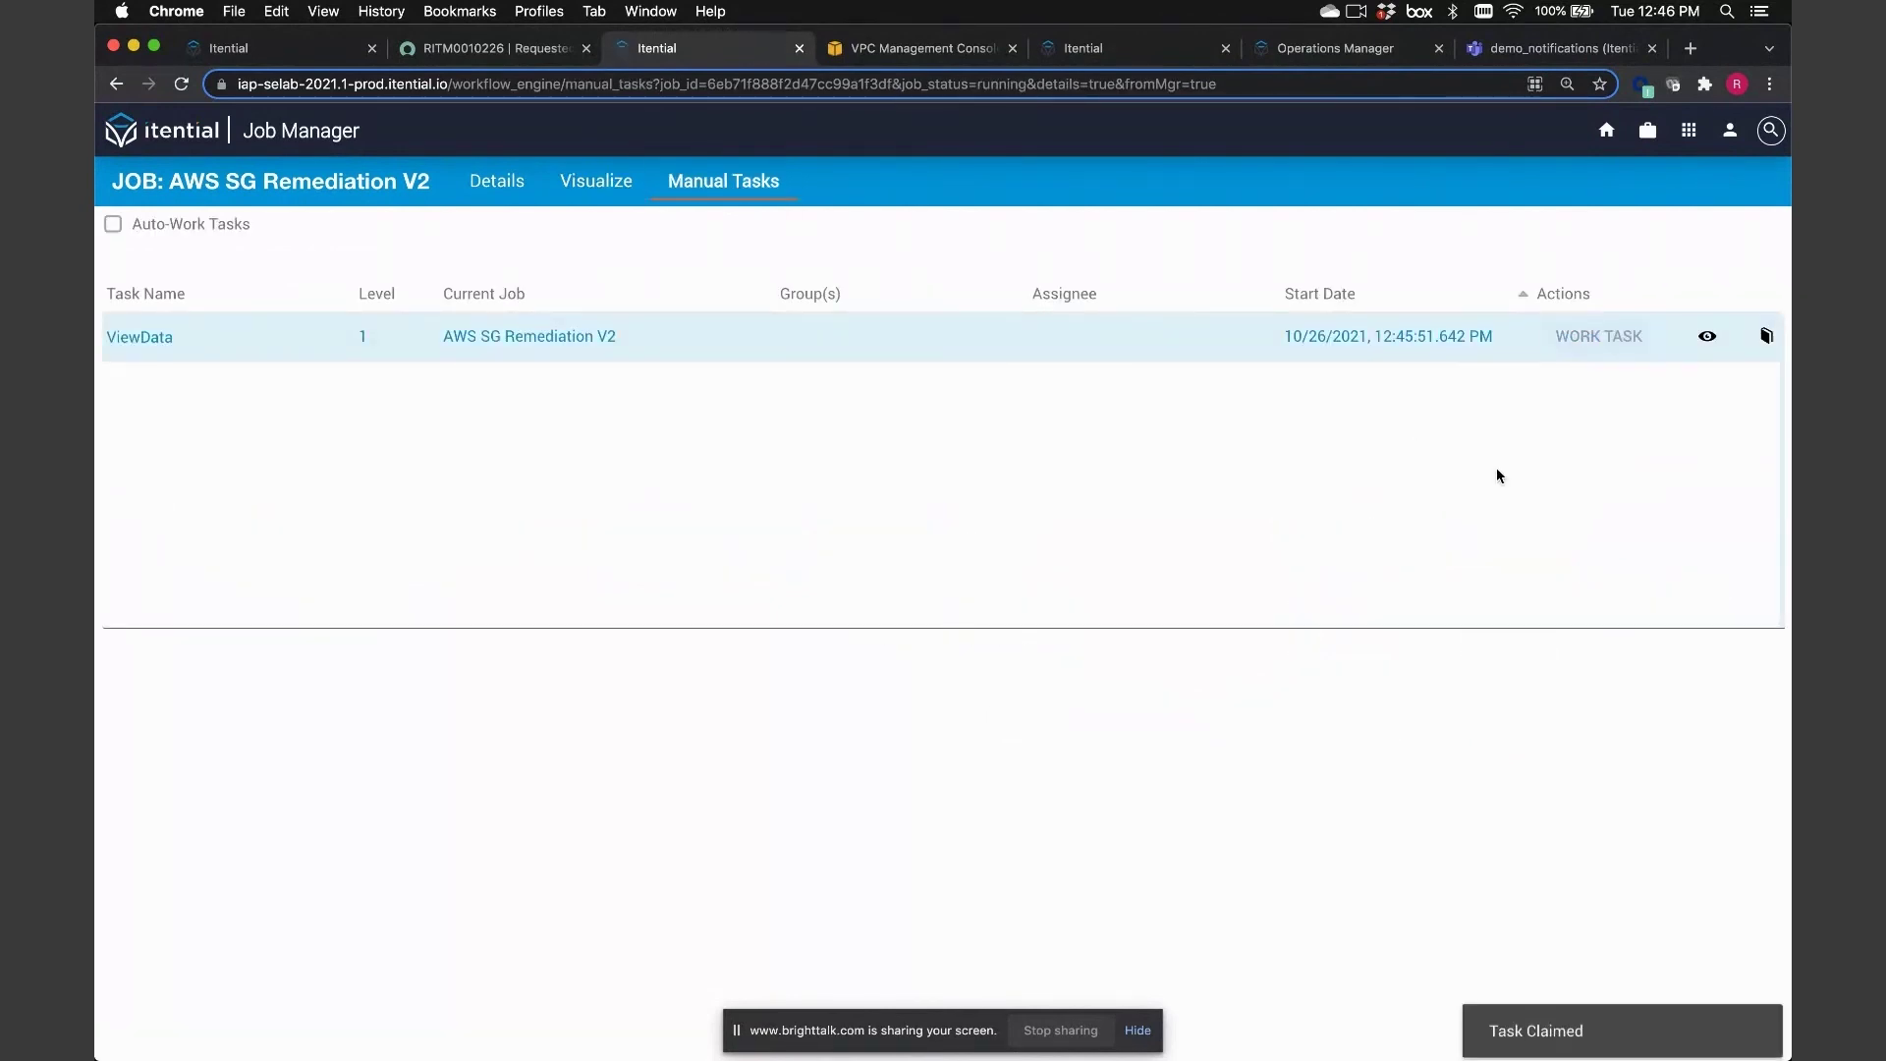
drag(737, 615, 691, 600)
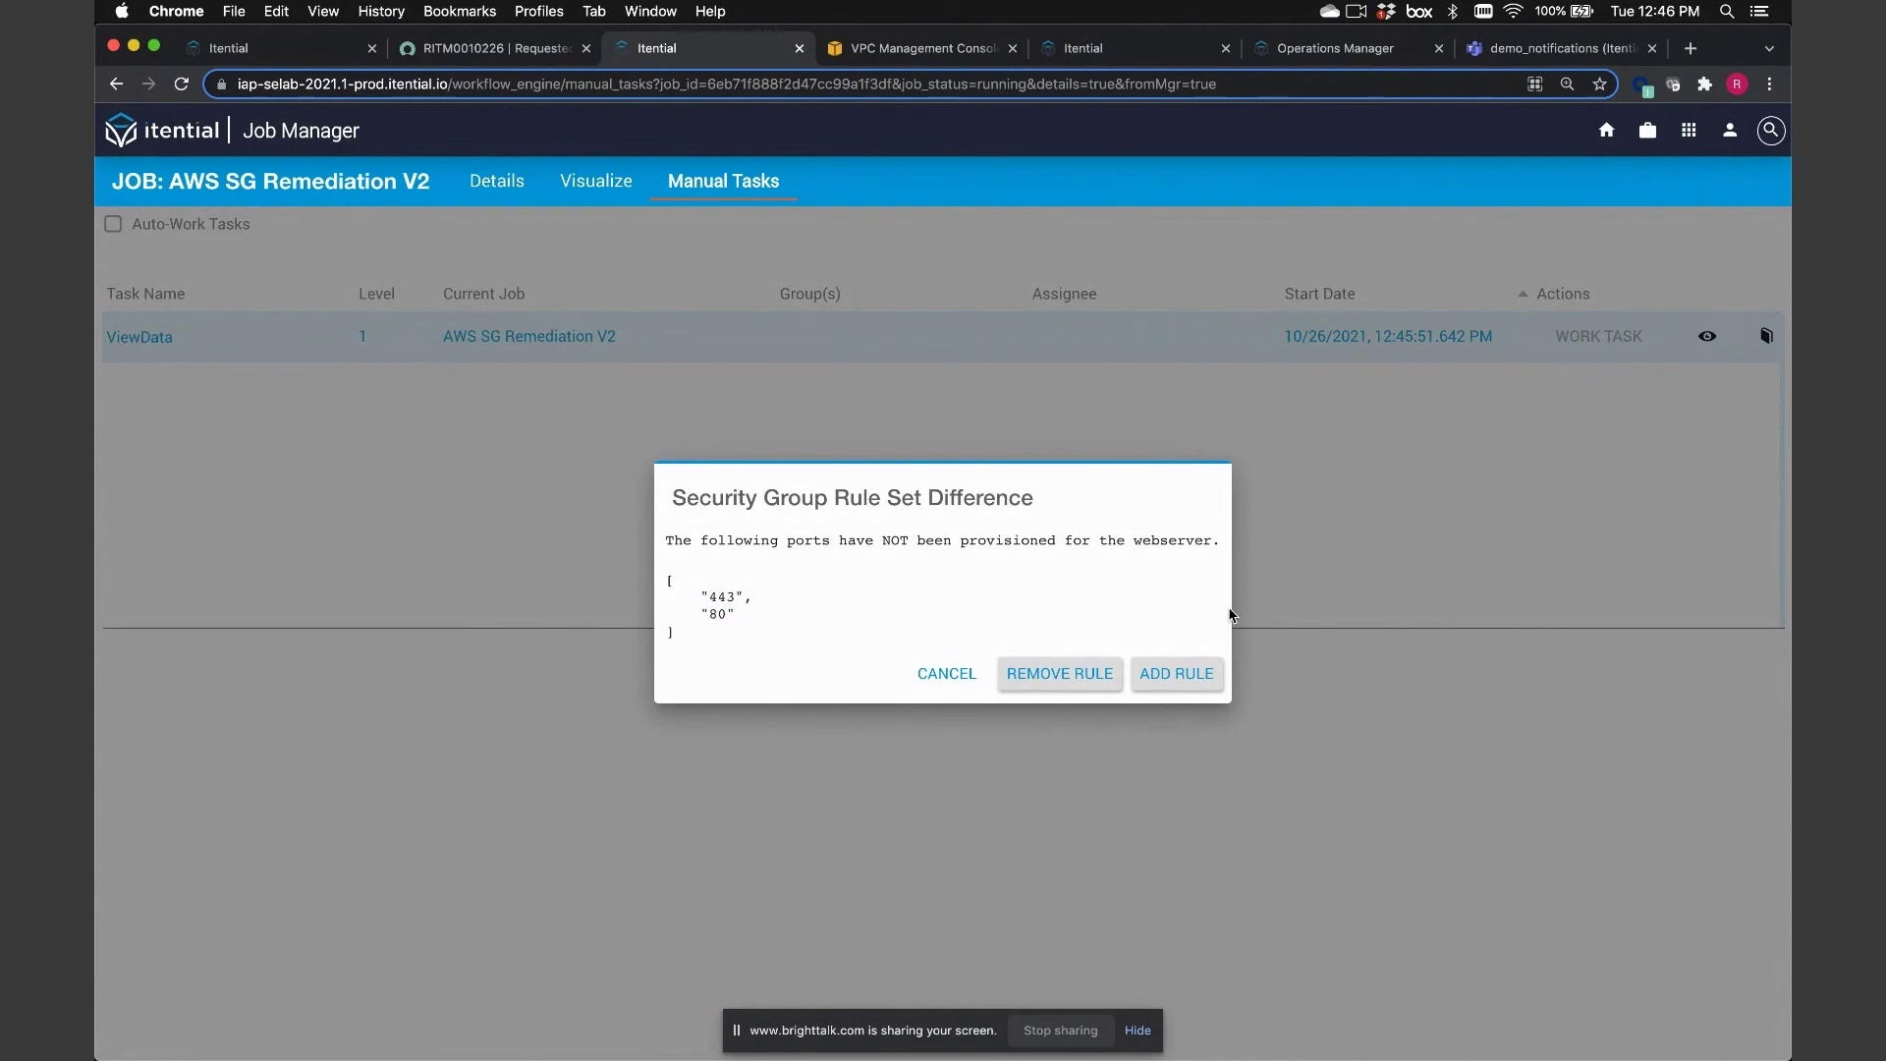
click(1183, 680)
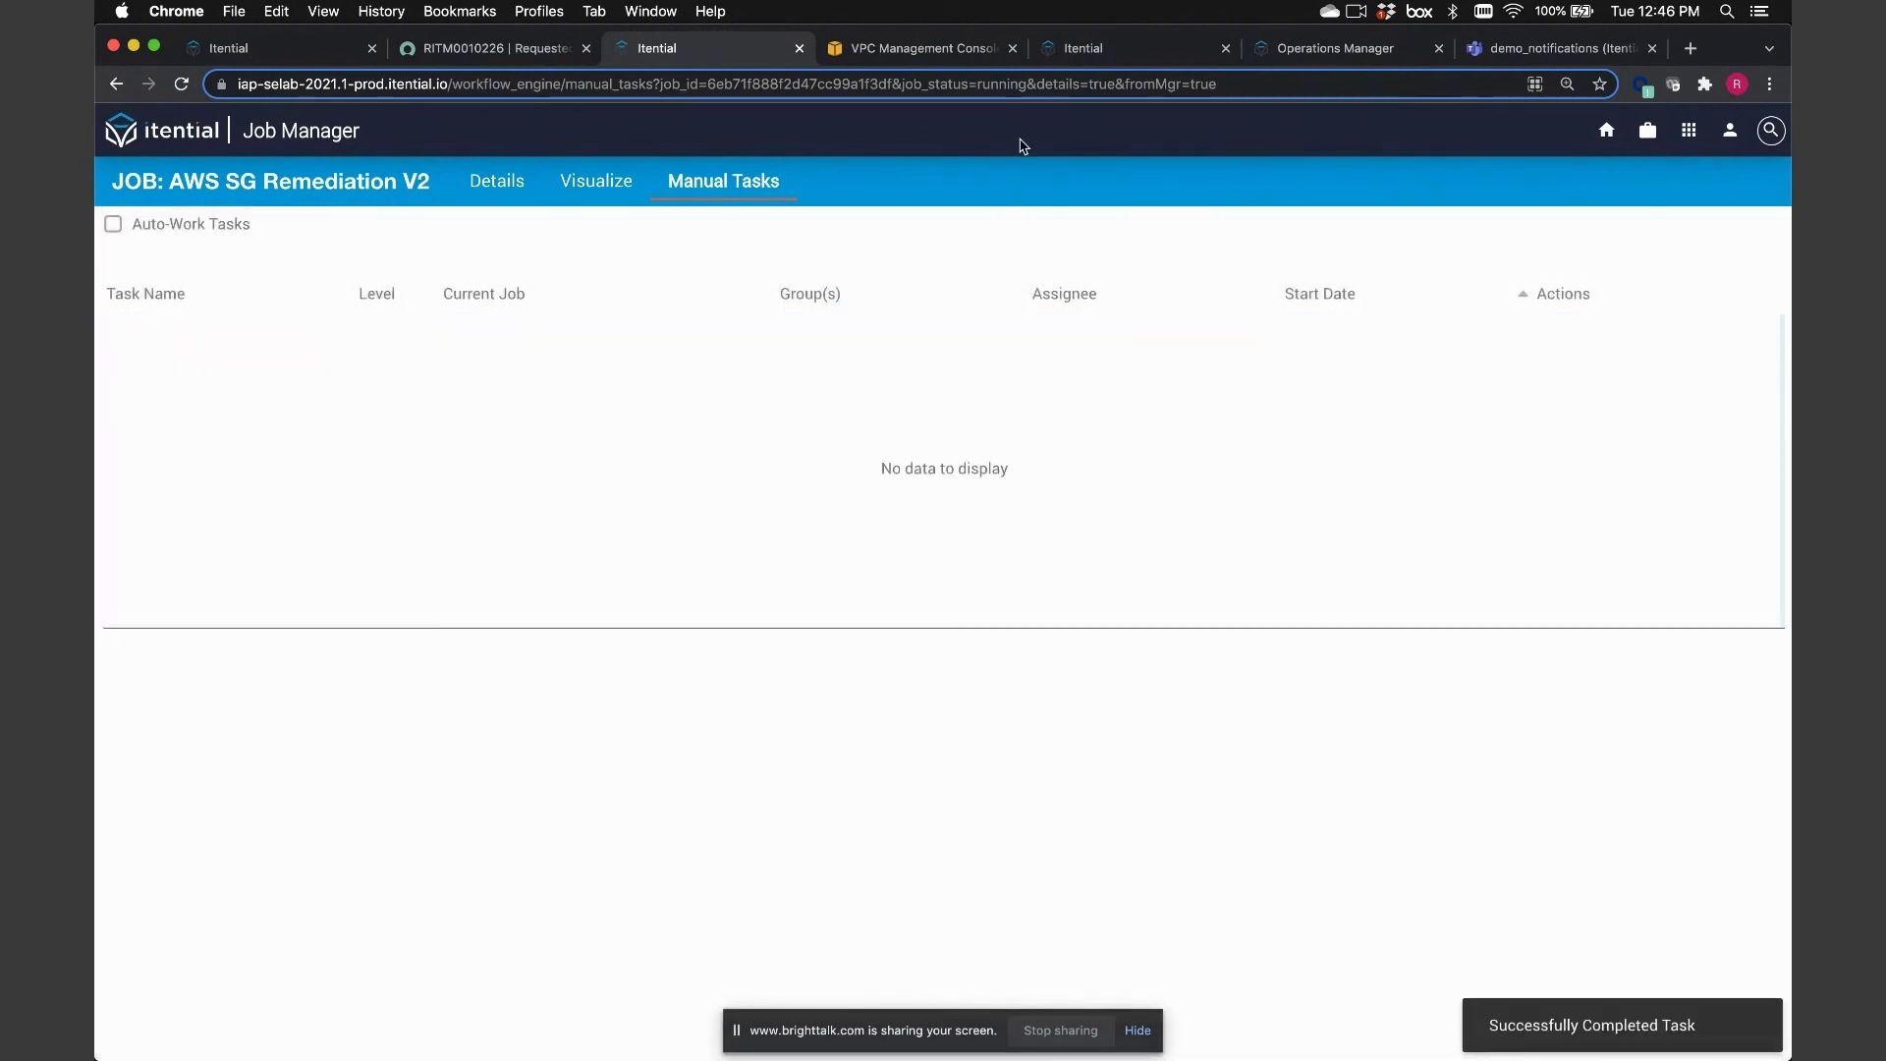
Check the remediation job's progress in its workflow diagram, and reload the SG1 security group page in the AWS console
click(592, 186)
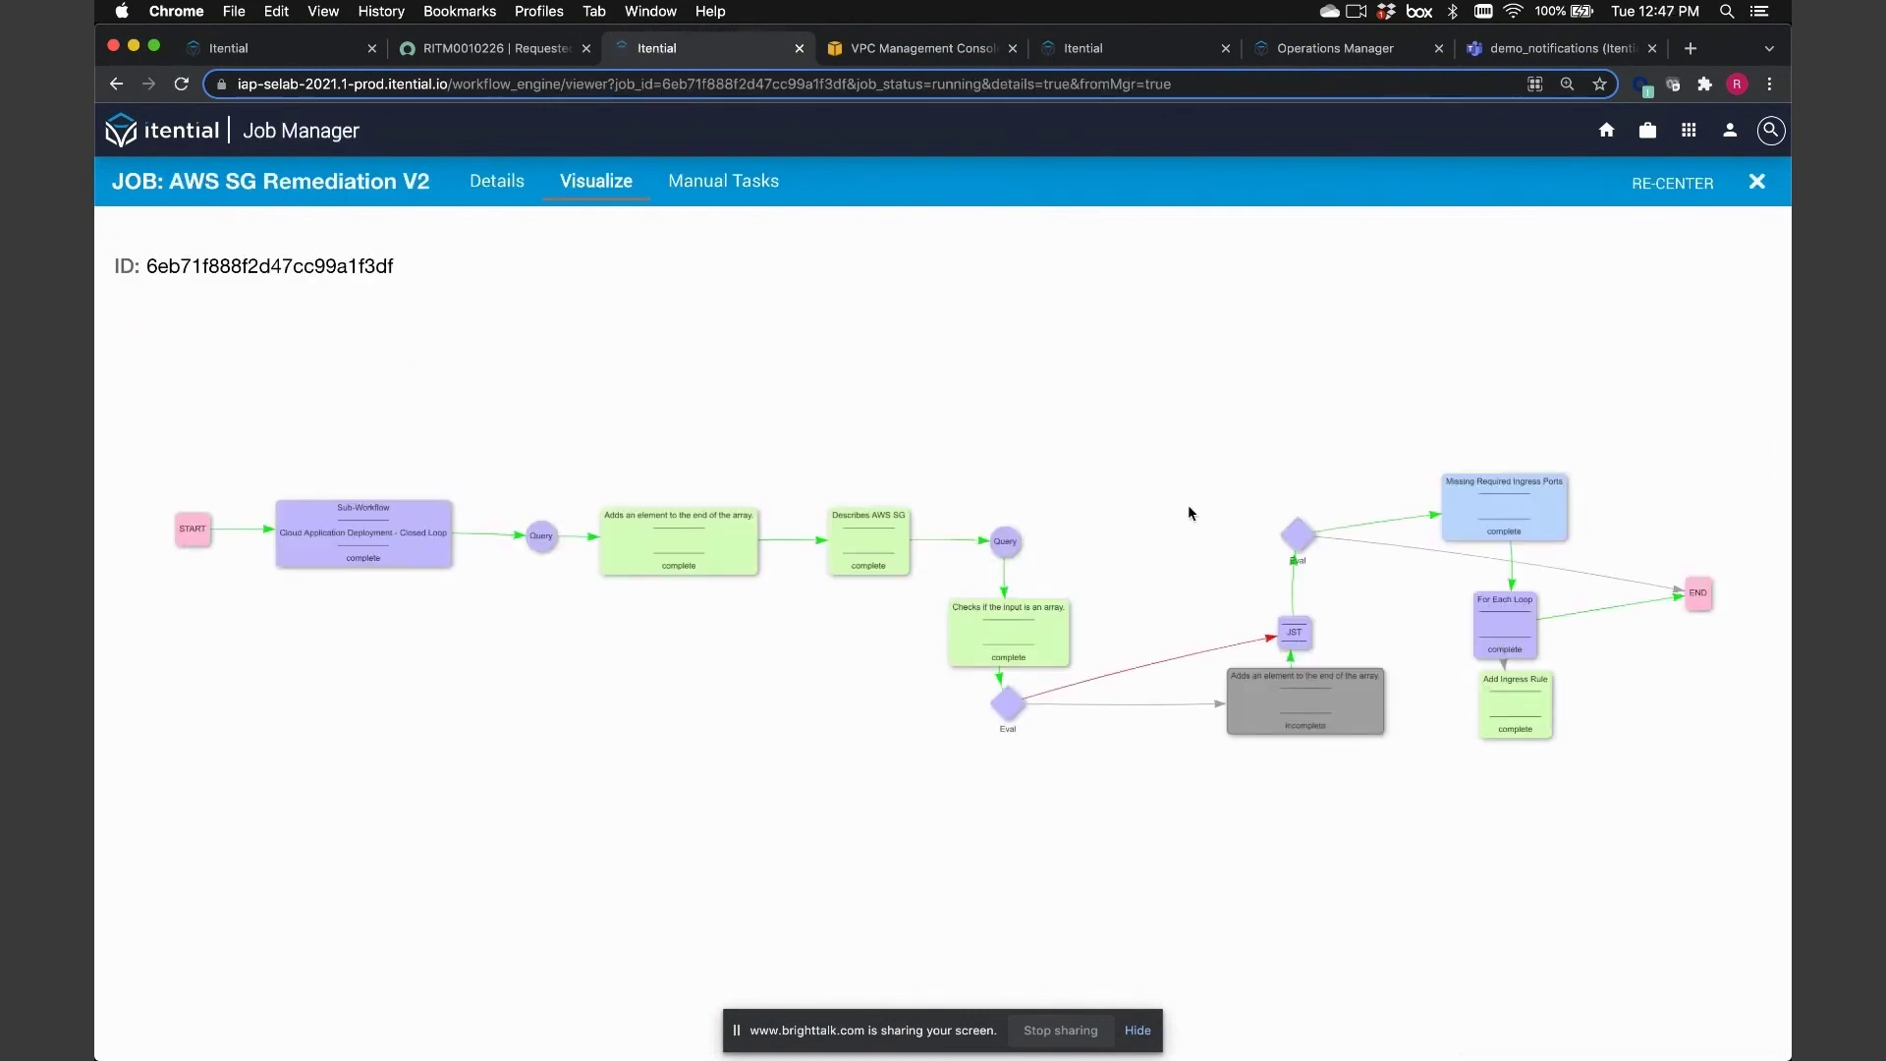
click(928, 52)
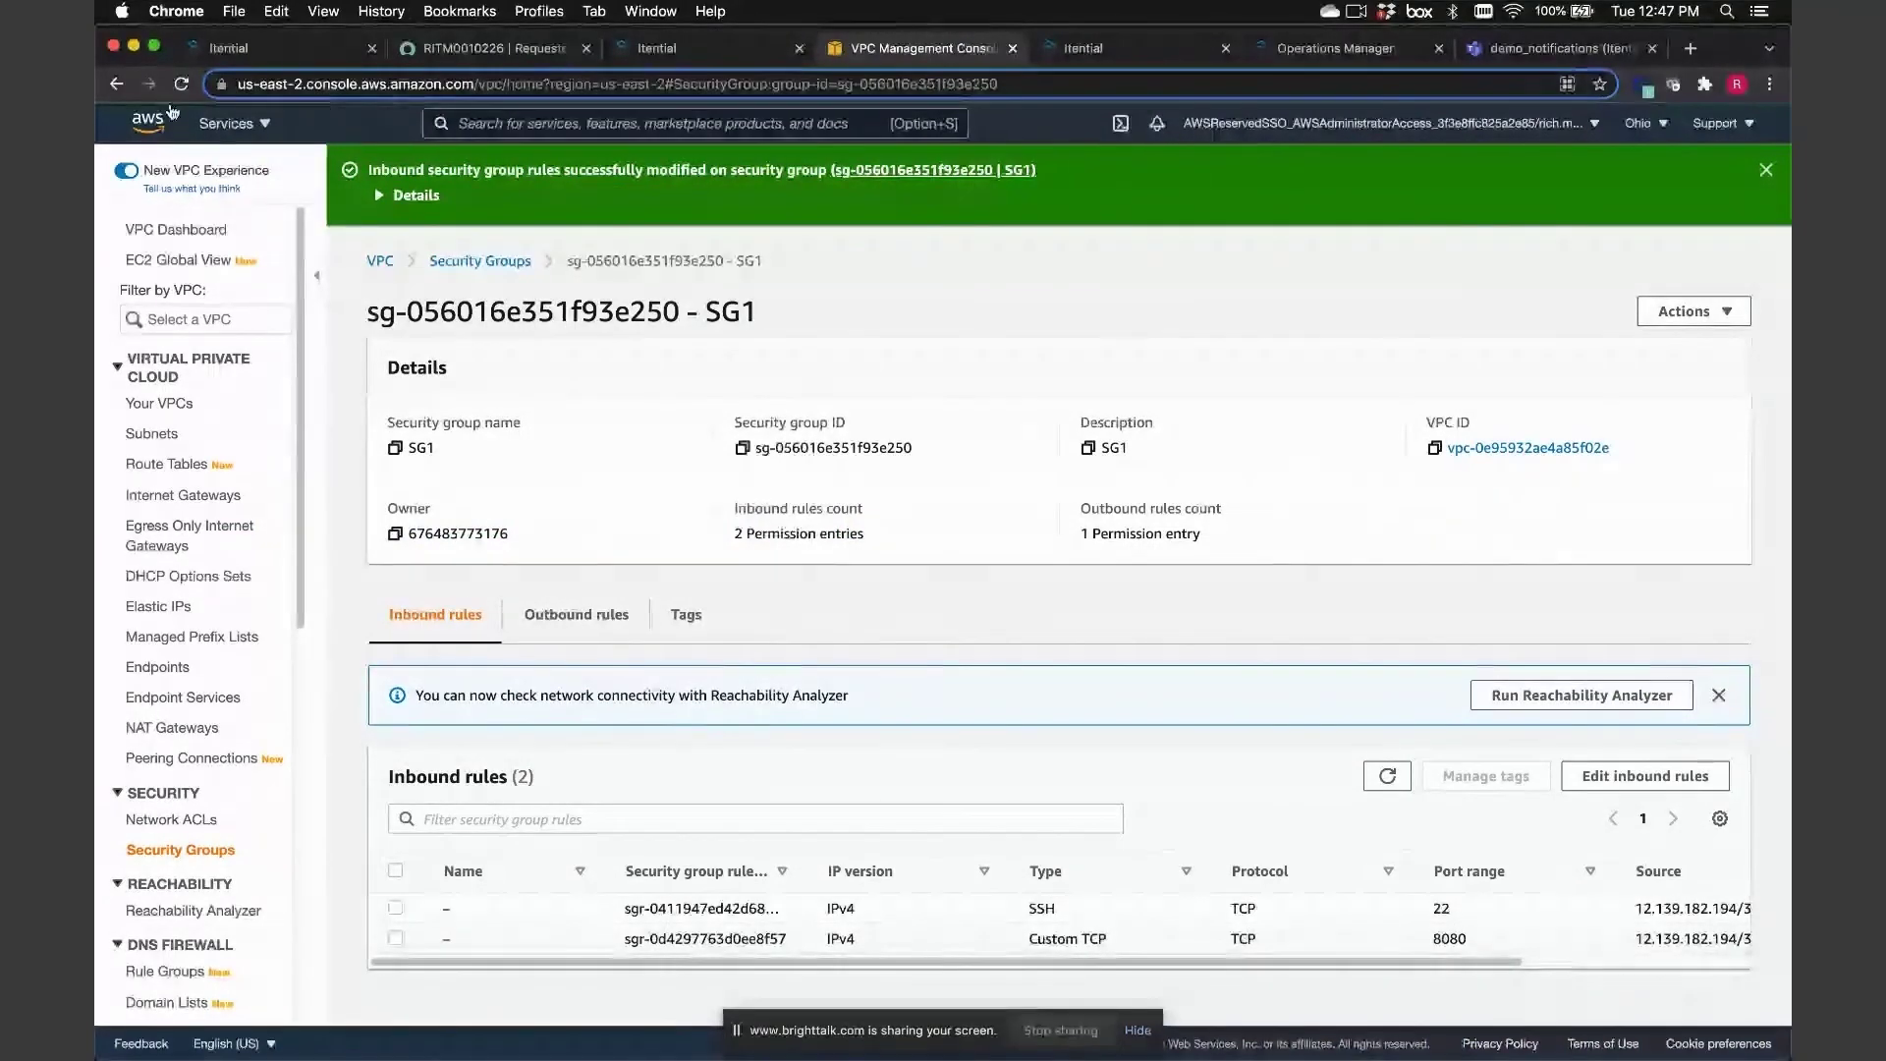
key(super+r)
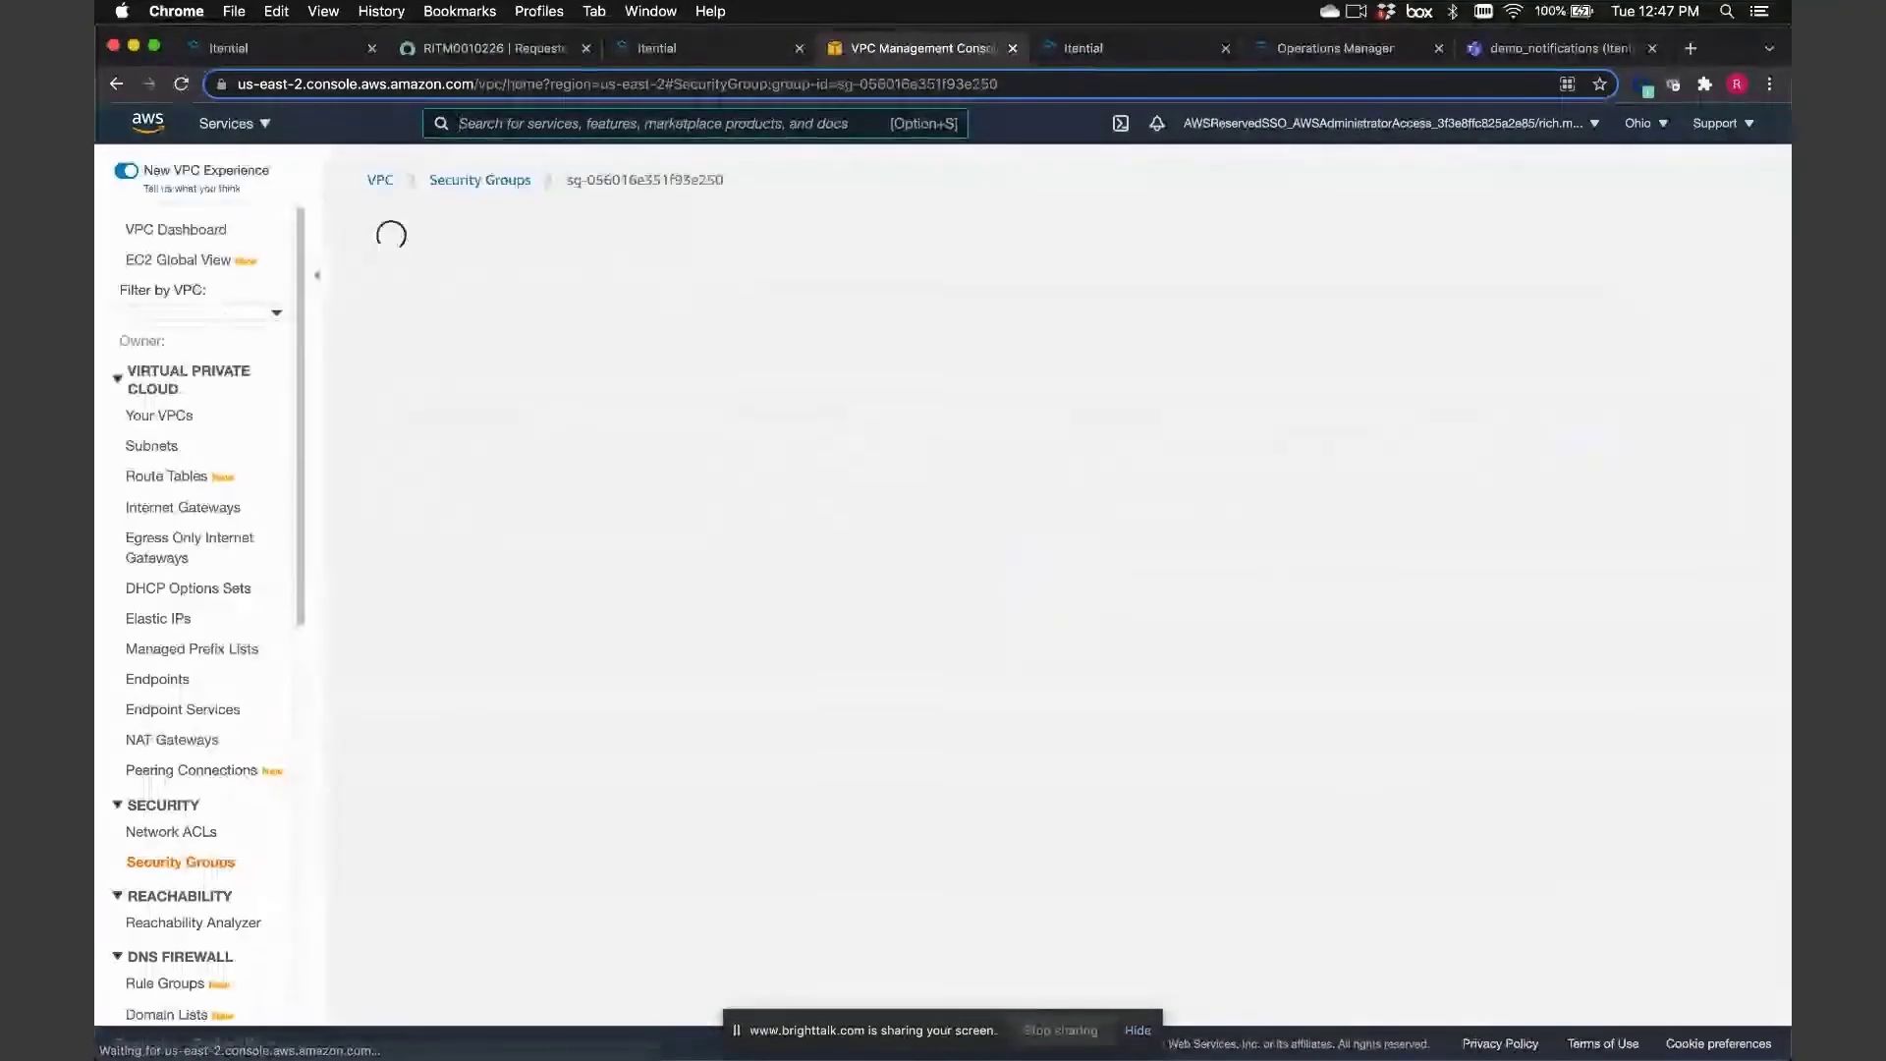